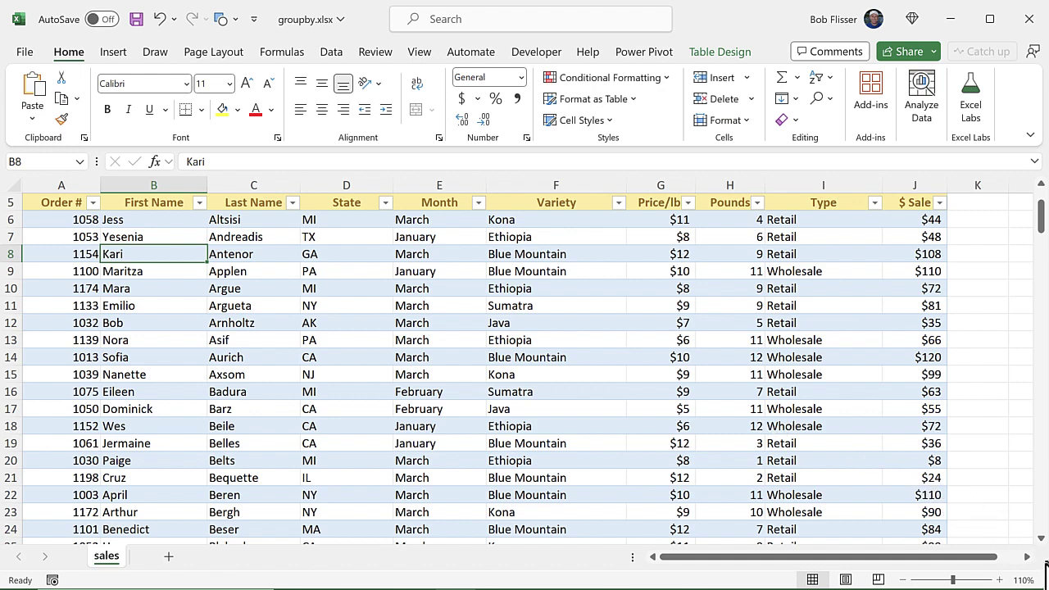
Step: Start a GROUPBY formula in cell L5 with the orders table's Month through Variety columns as the row fields
click(1027, 556)
click(1028, 557)
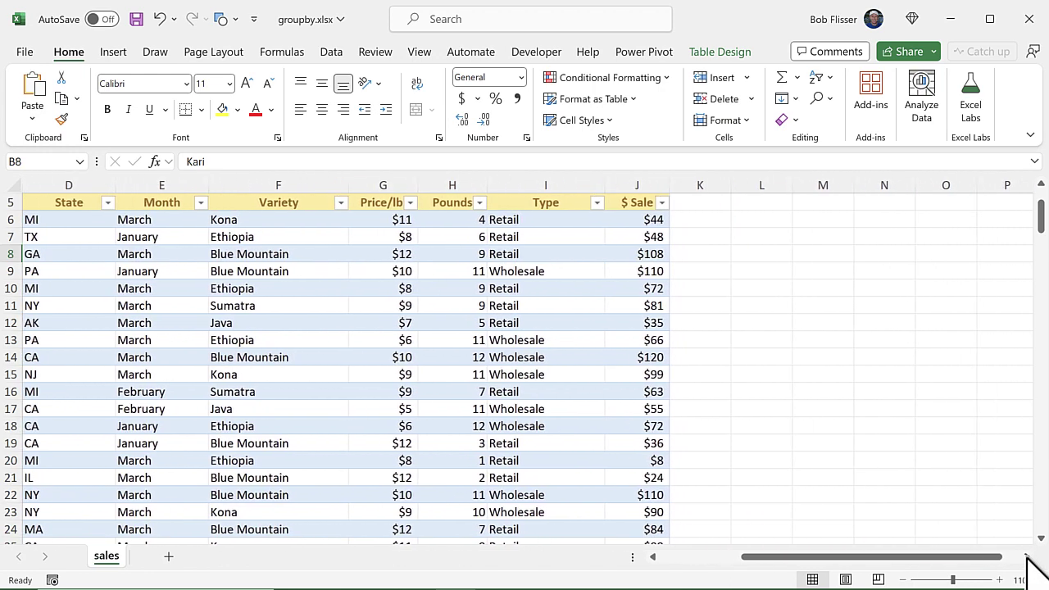
click(1027, 556)
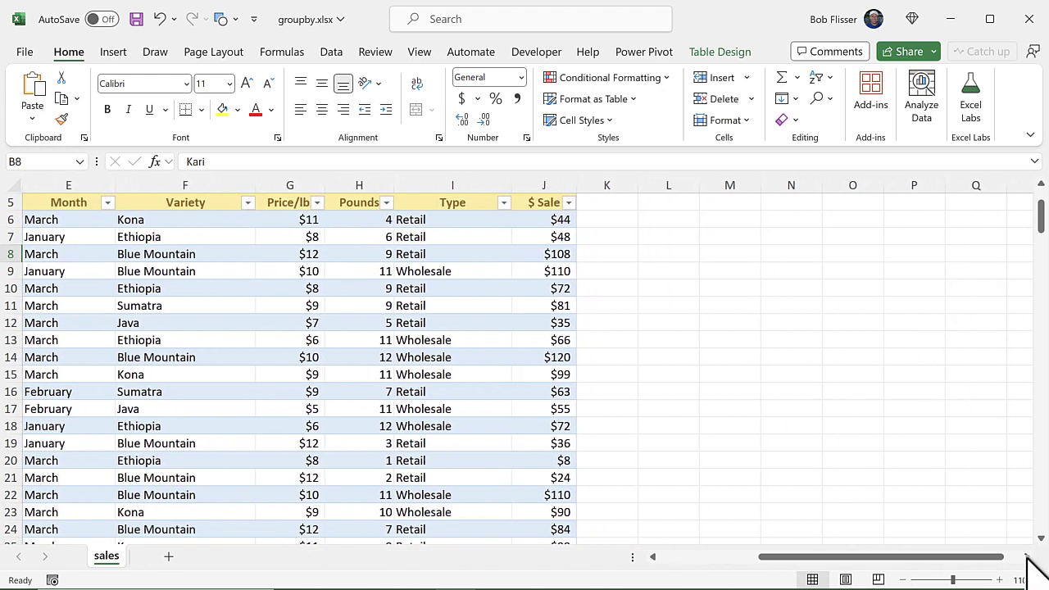
click(1042, 184)
click(1042, 184)
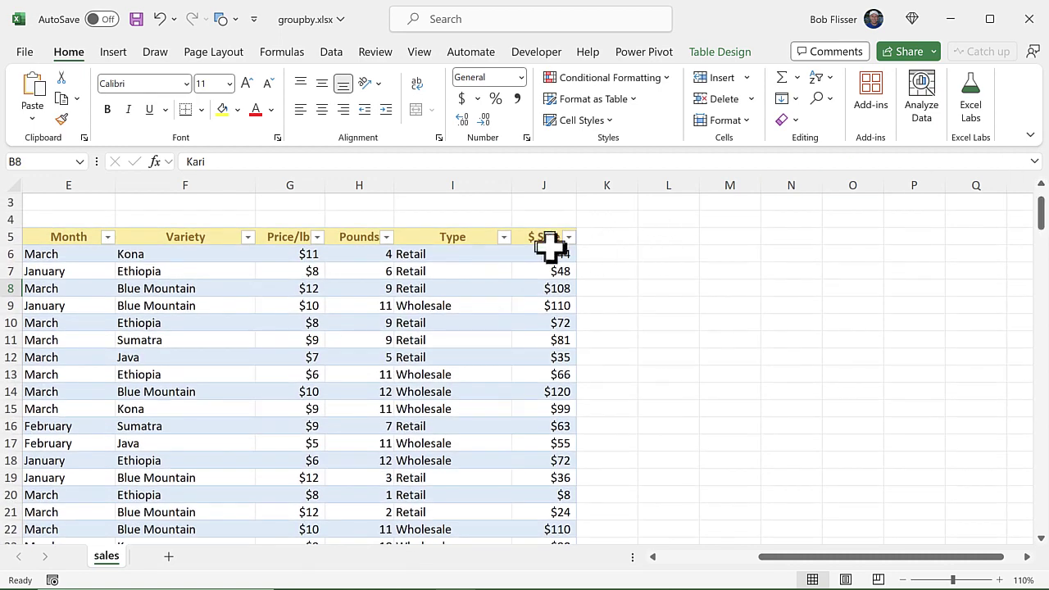
click(679, 239)
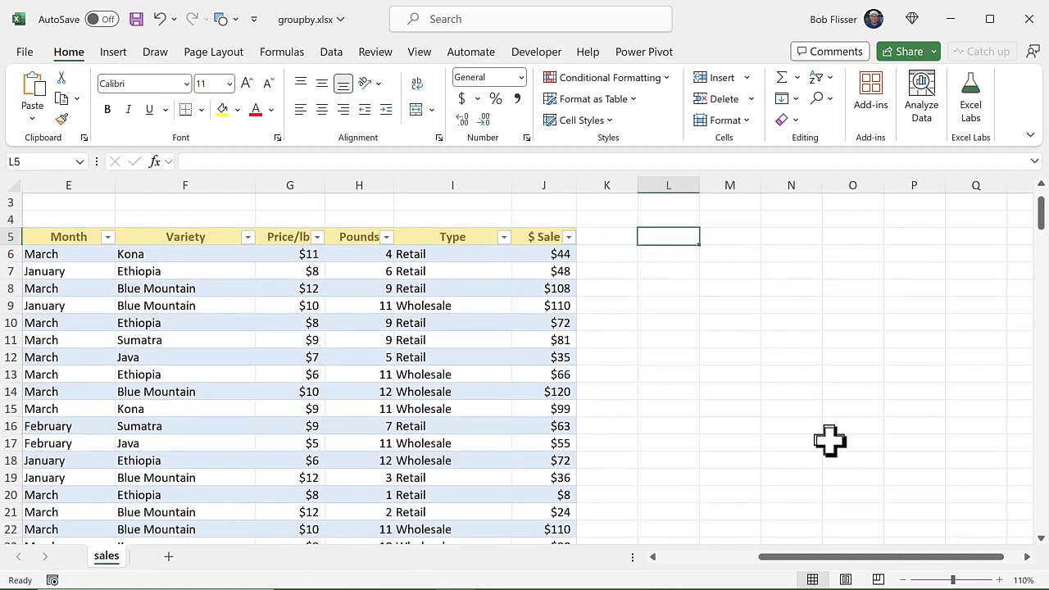
text(=grou)
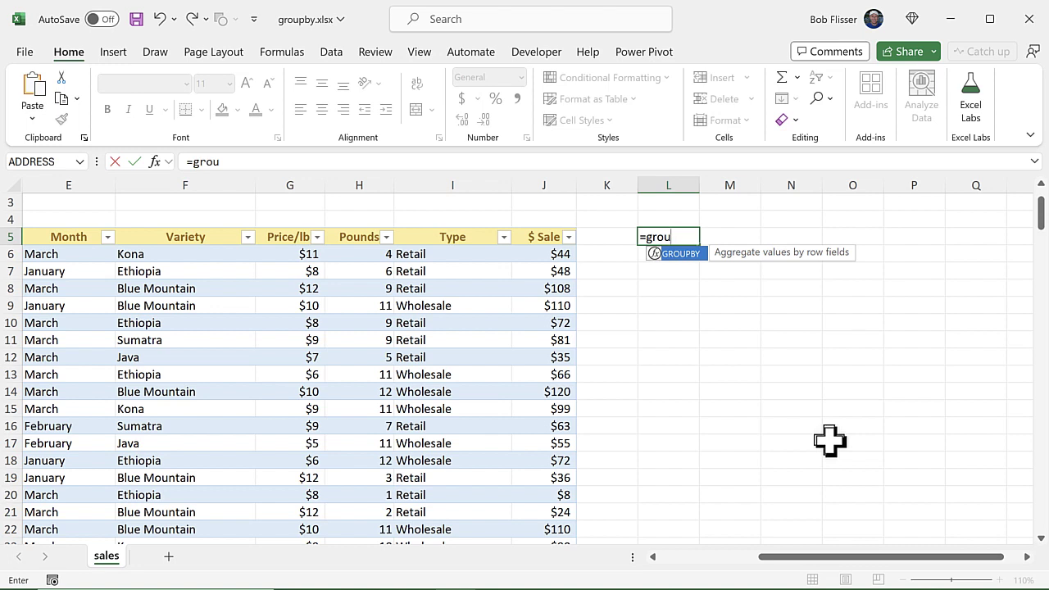
key(Tab)
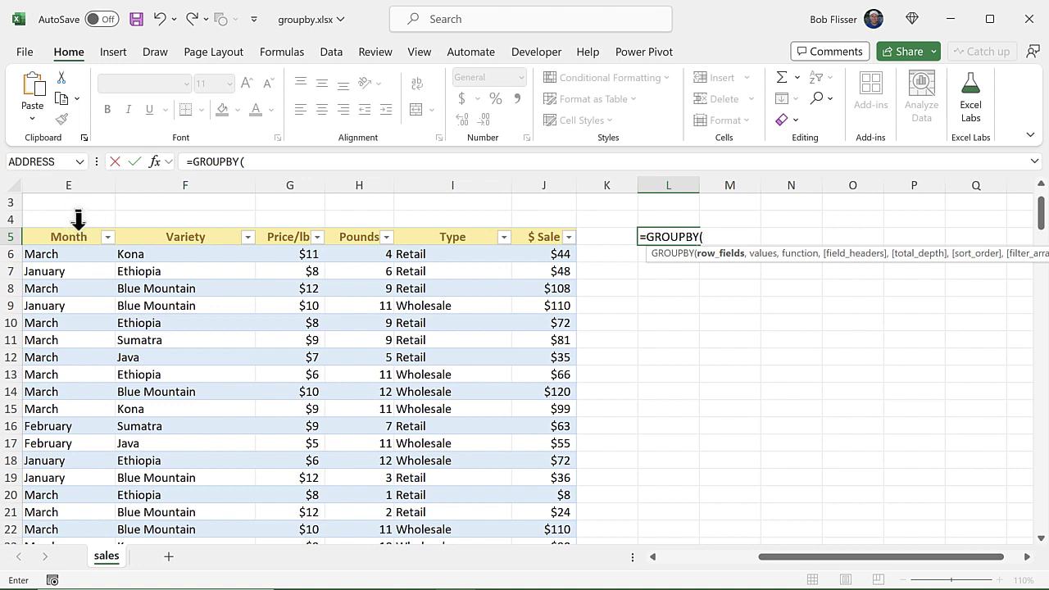
drag(78, 220, 164, 220)
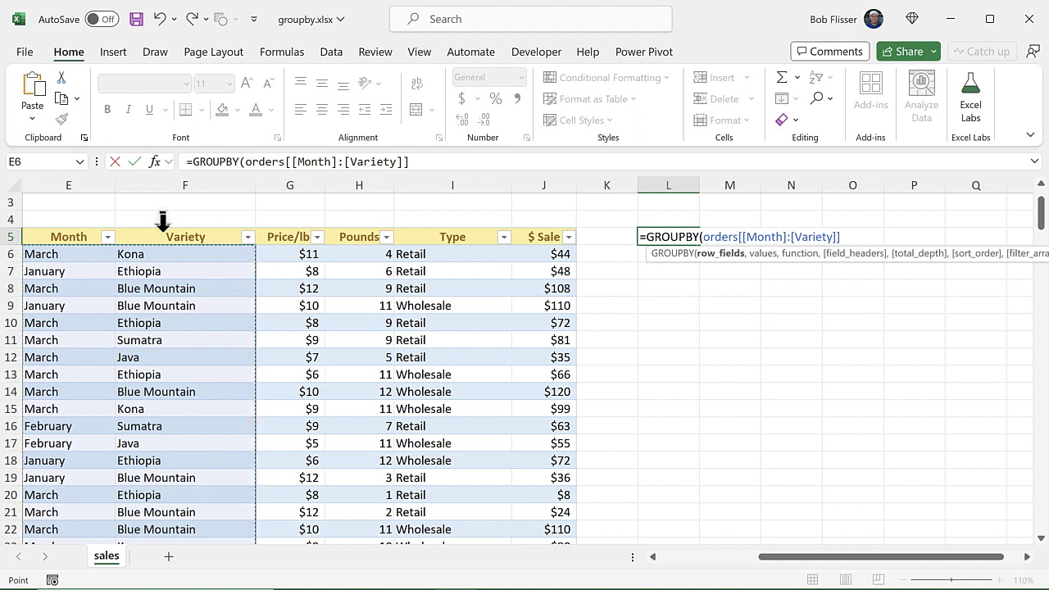
text(,)
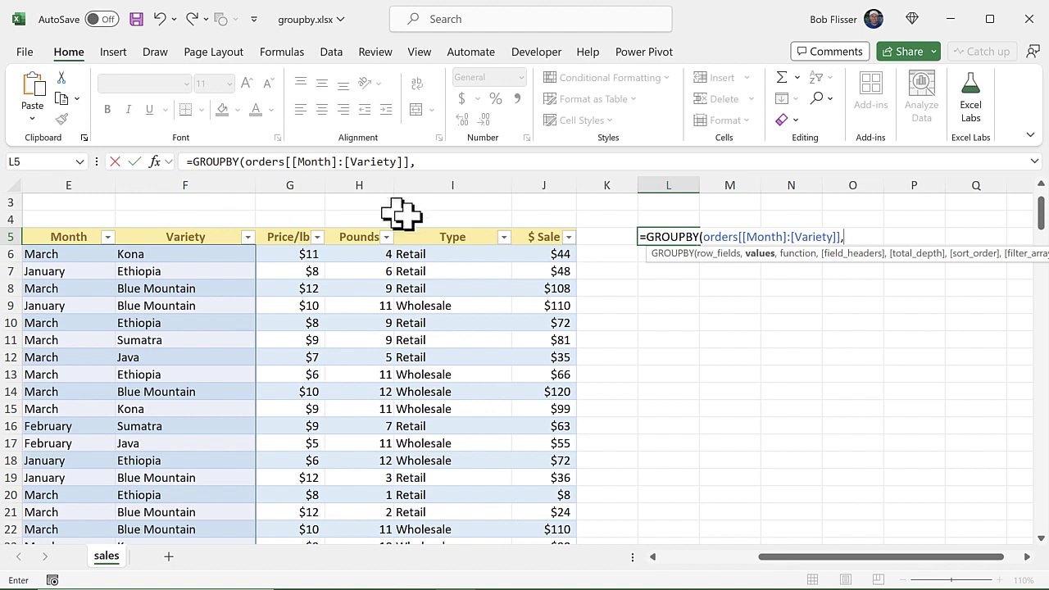
Step: Add the $ Sale column as the values argument of the GROUPBY formula and SUM as its function
click(543, 220)
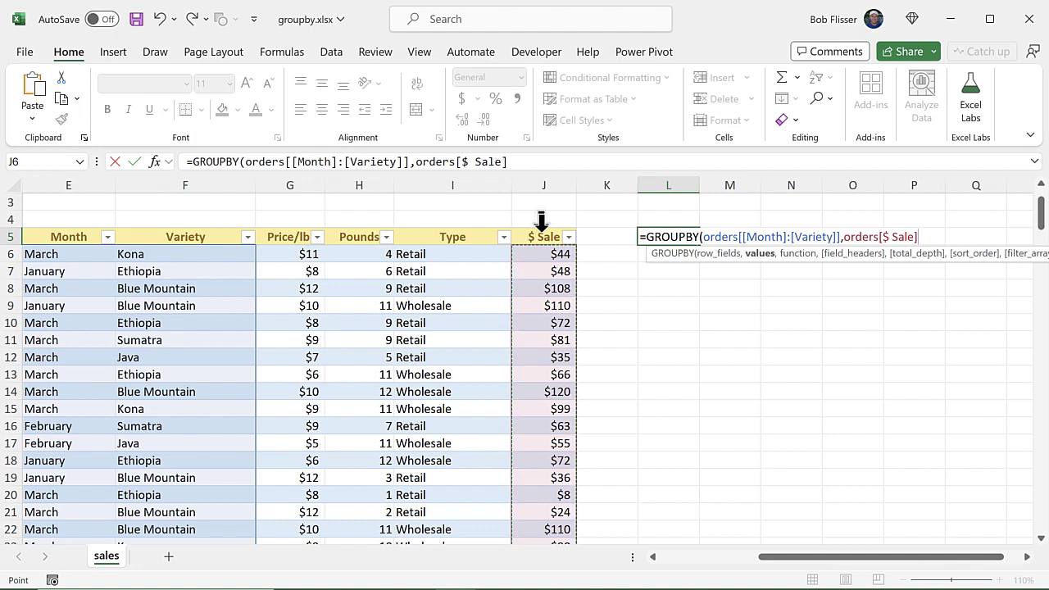
text(,)
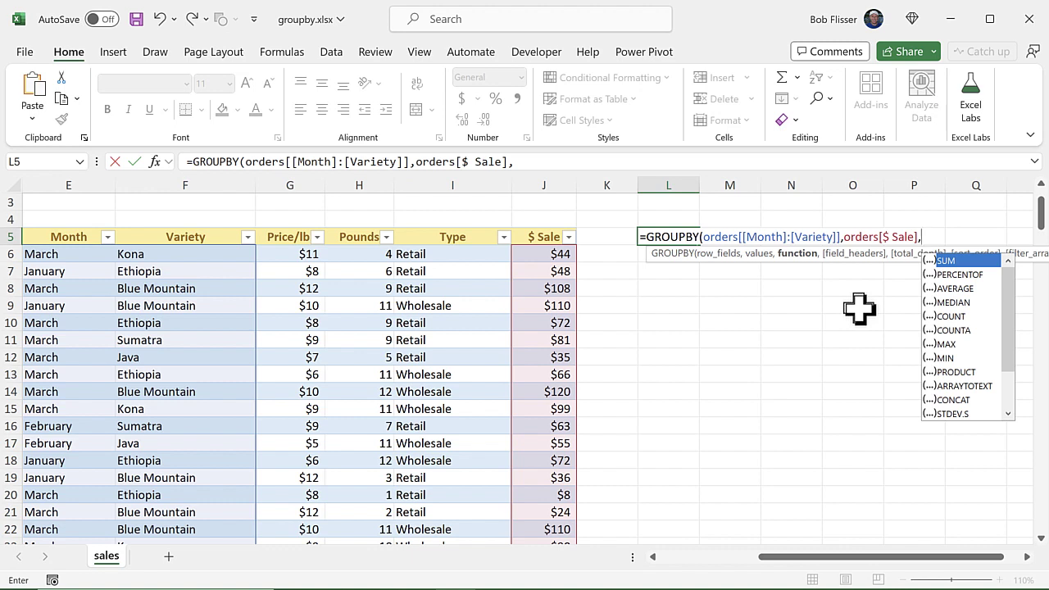
key(Tab)
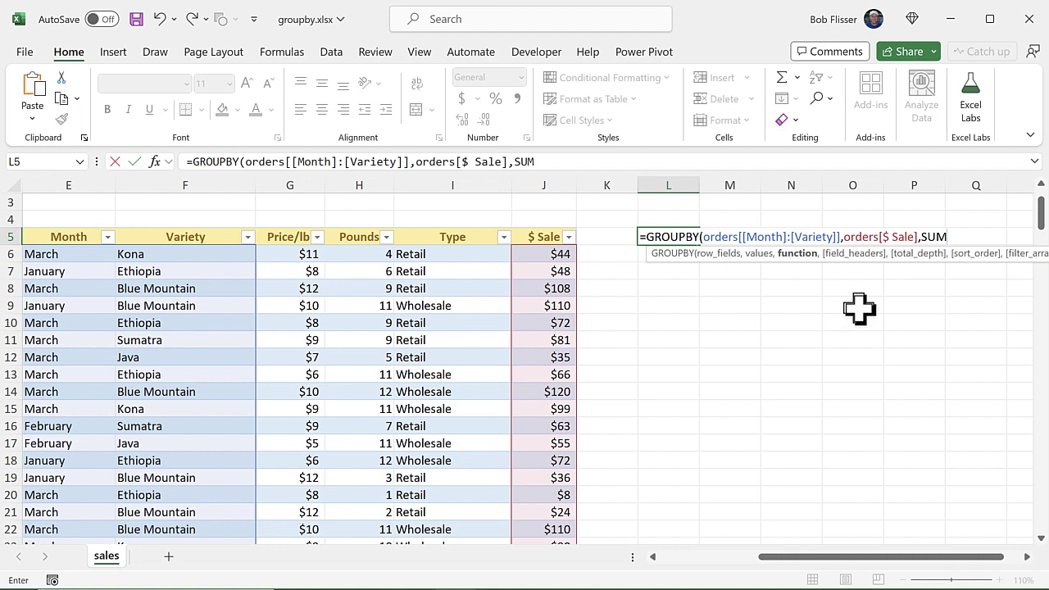
text(,)
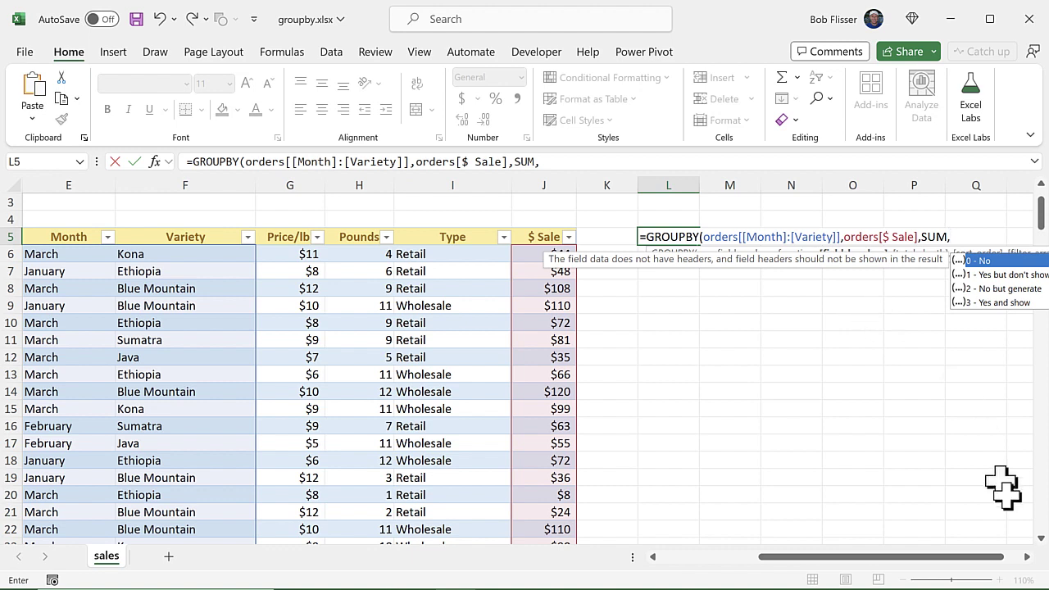
Step: Set the field headers argument to 3 (Yes and show) and the total depth to -2 (Grand and subtotals at top)
click(1027, 557)
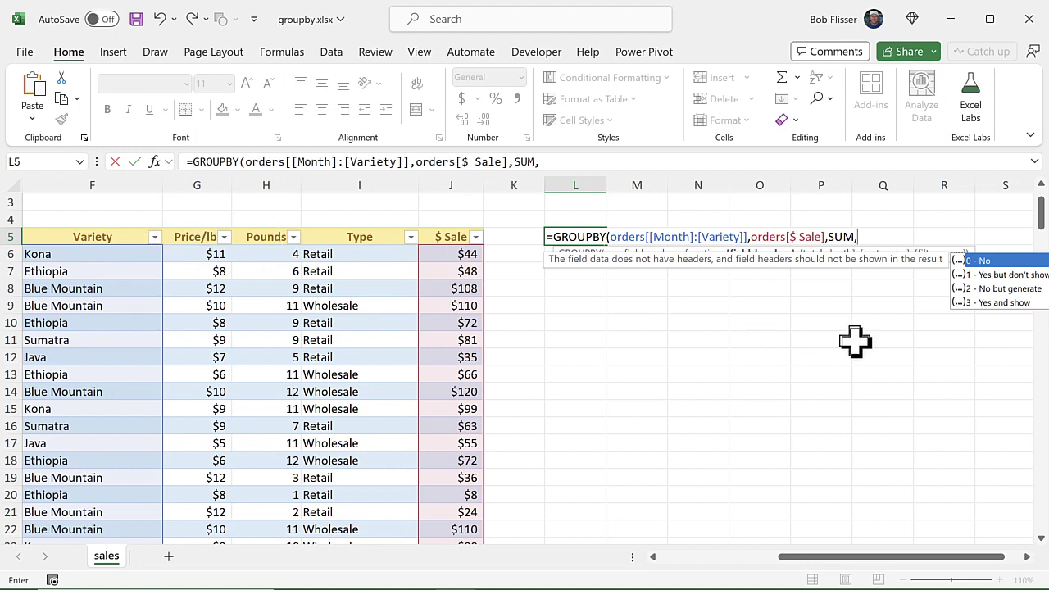
double_click(1004, 302)
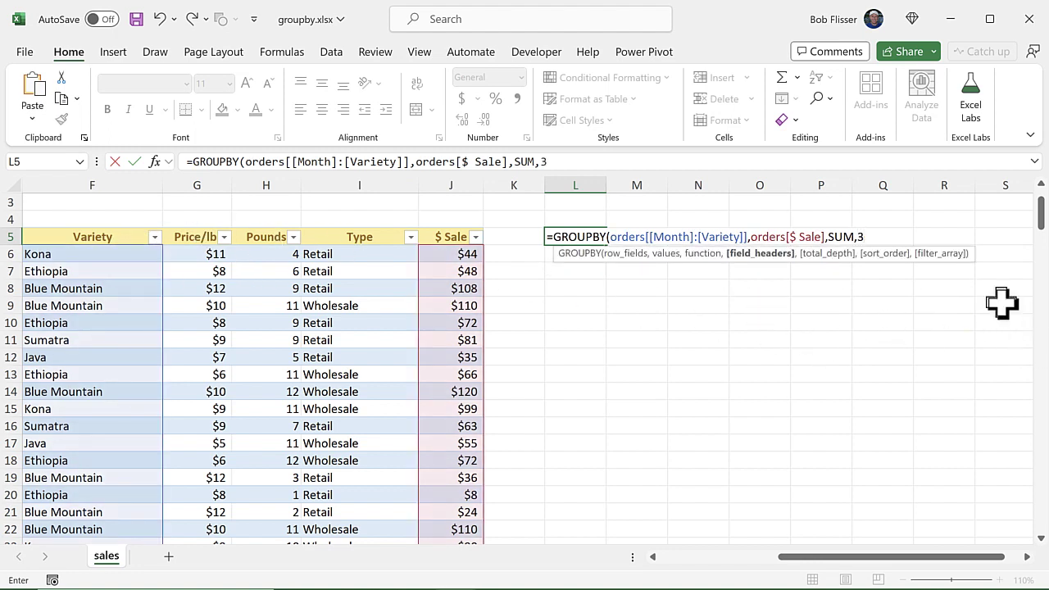
text(,)
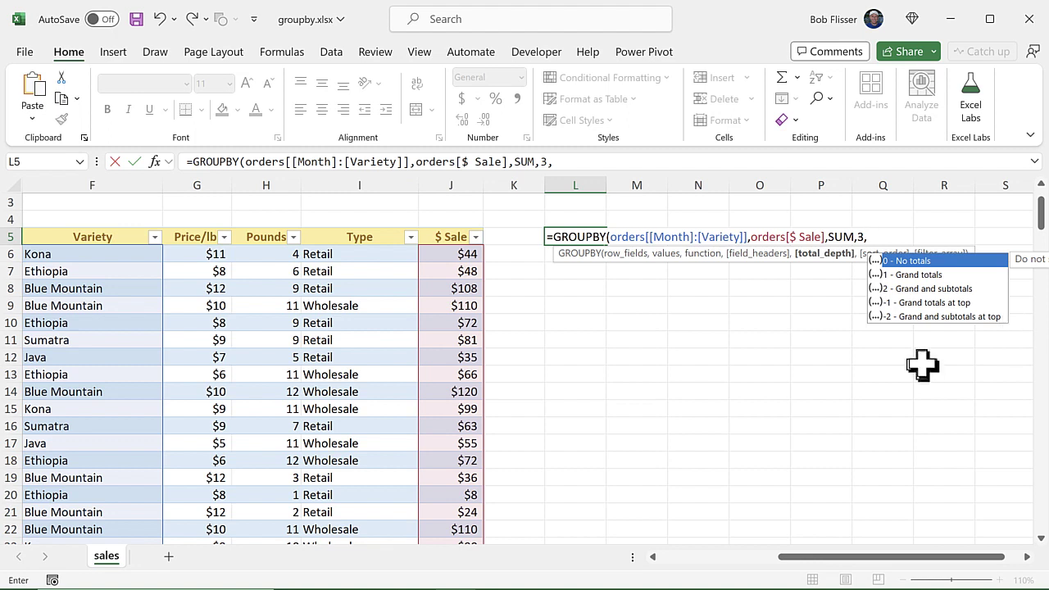
double_click(925, 317)
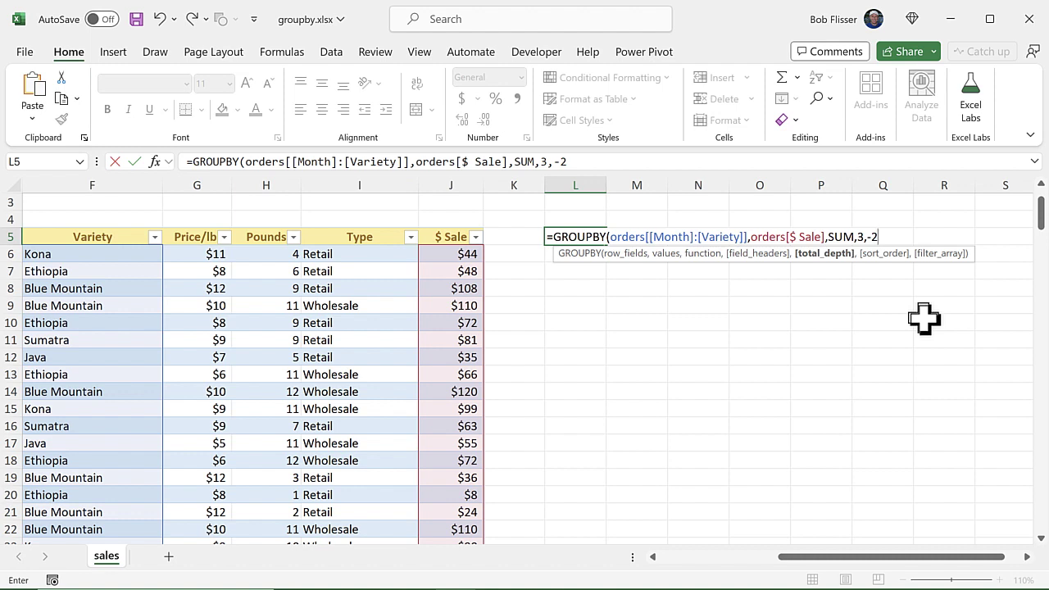
Step: Set the sort order argument to 3, then close and enter the GROUPBY formula
text(,3)
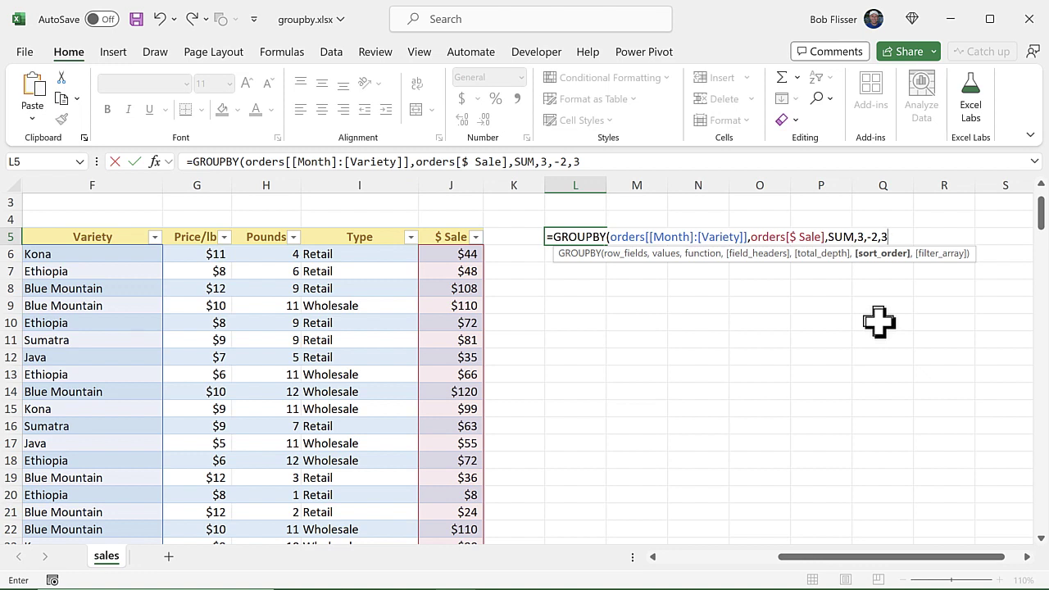
text())
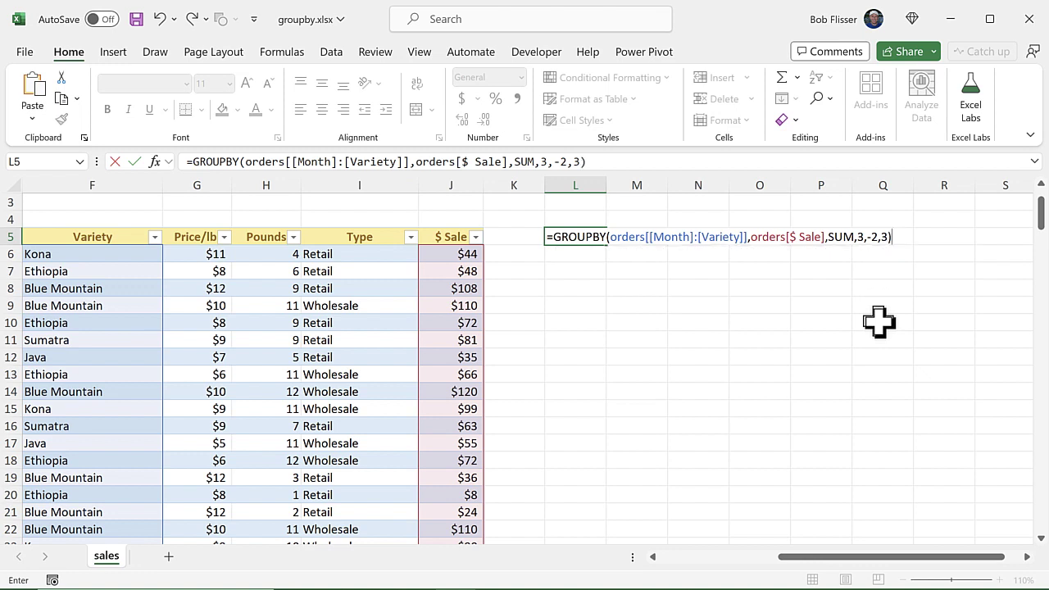
key(Return)
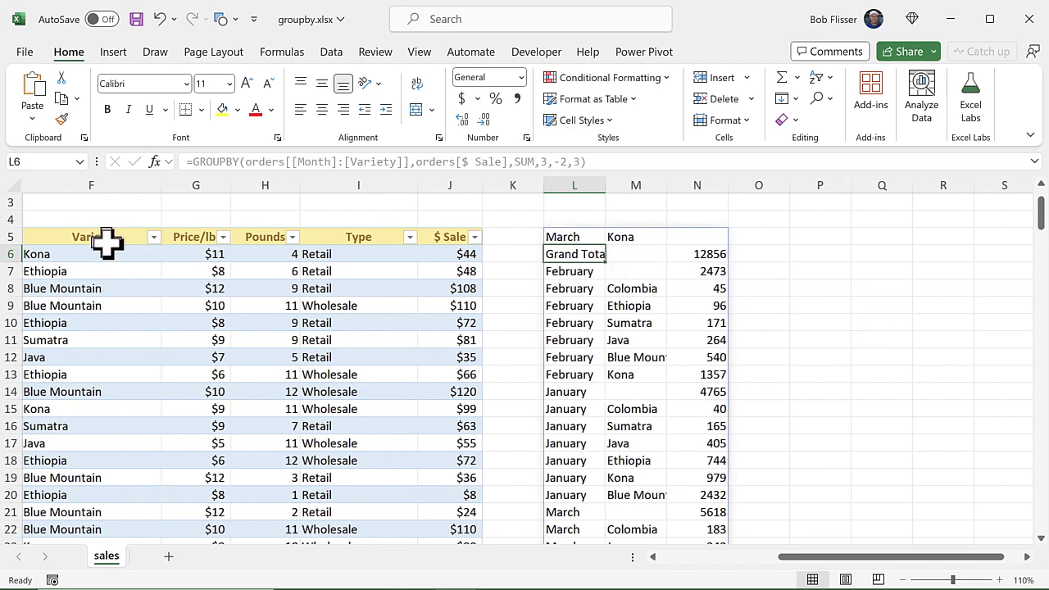
Step: Edit the L5 formula so its row fields include the table headers, as orders[[#All],[Month]:[Variety]]
scroll(107, 241, right, 1)
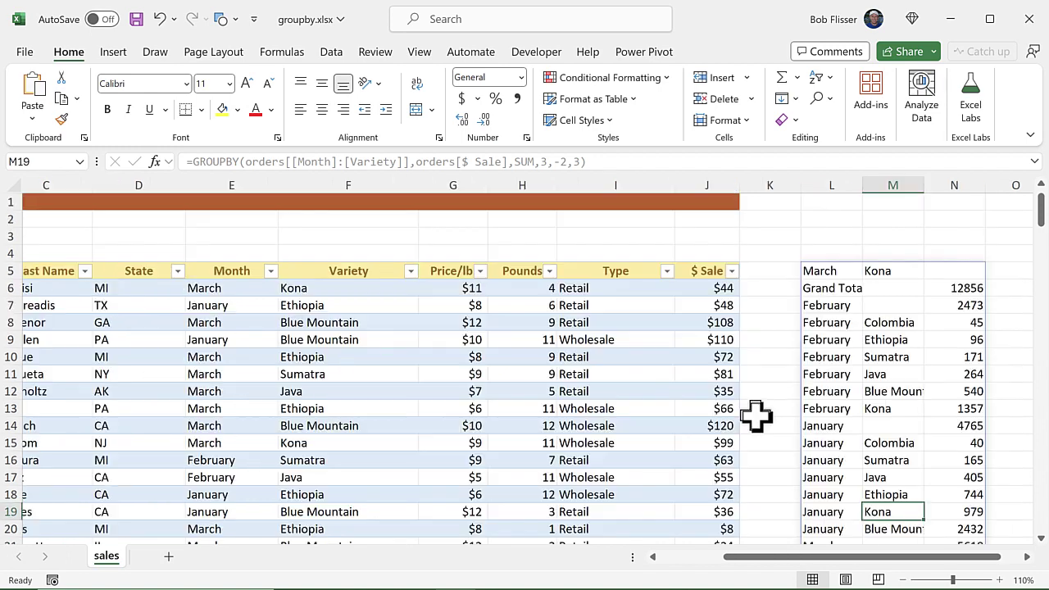
click(828, 271)
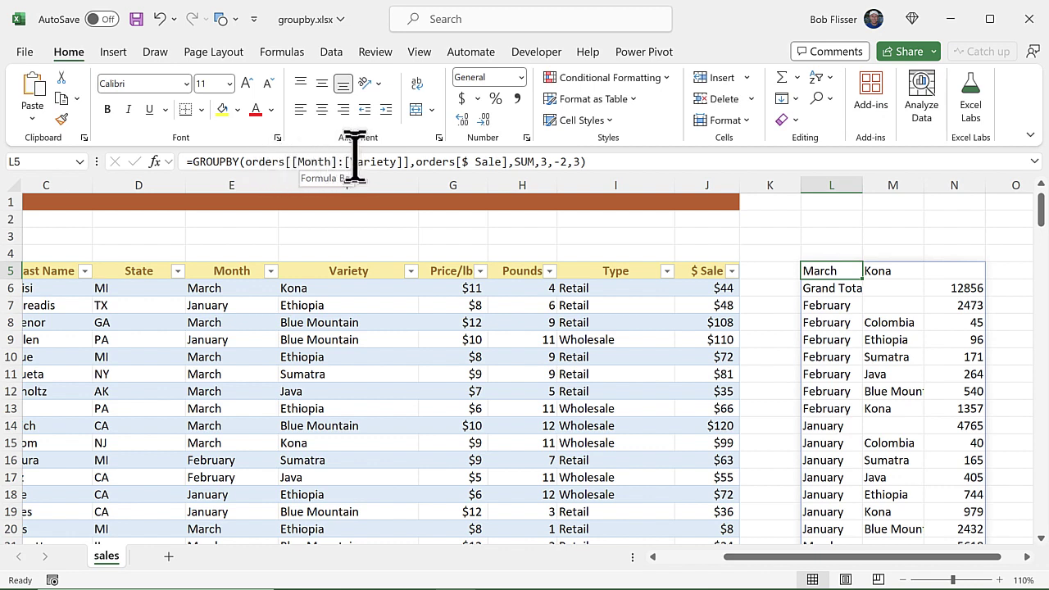
click(291, 160)
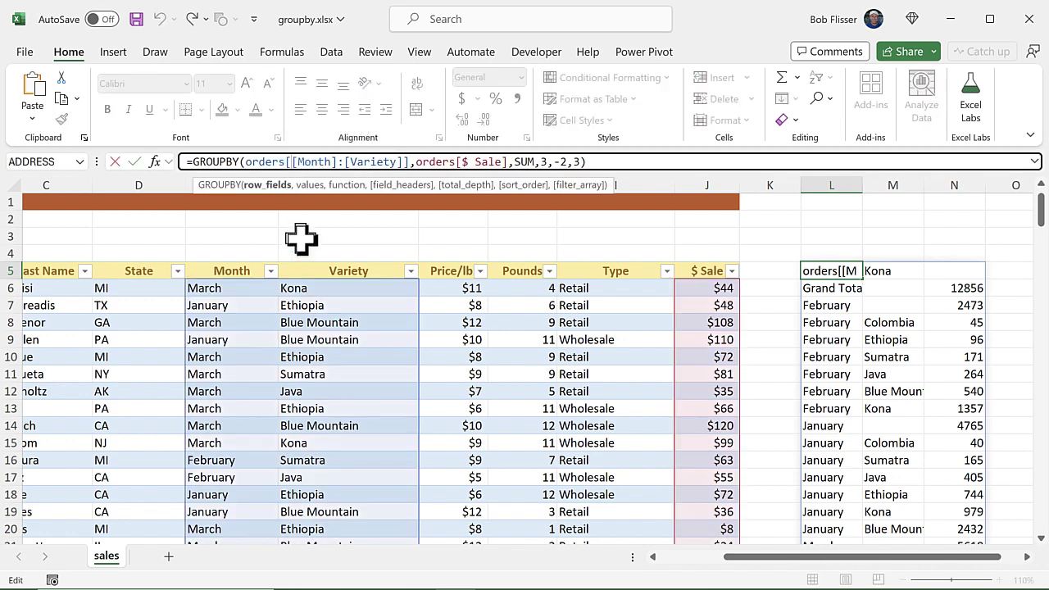
text([)
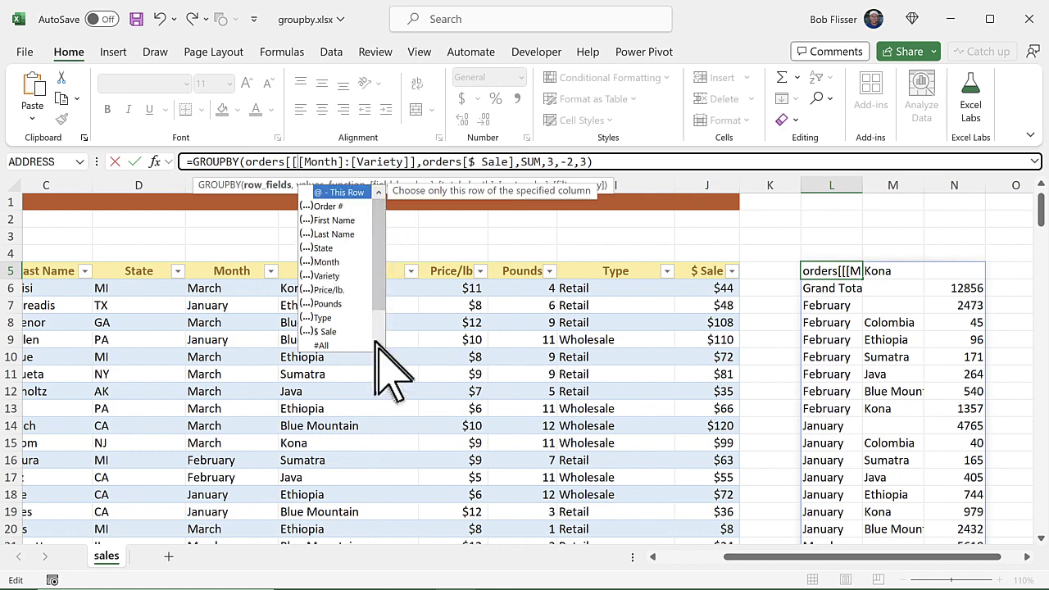
double_click(323, 345)
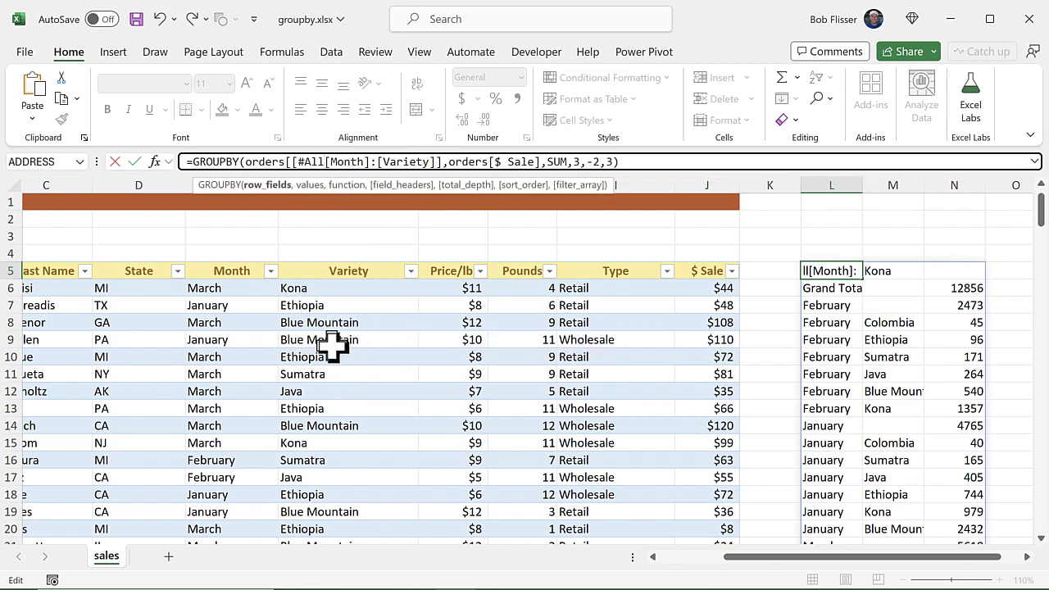
text(],SUM)
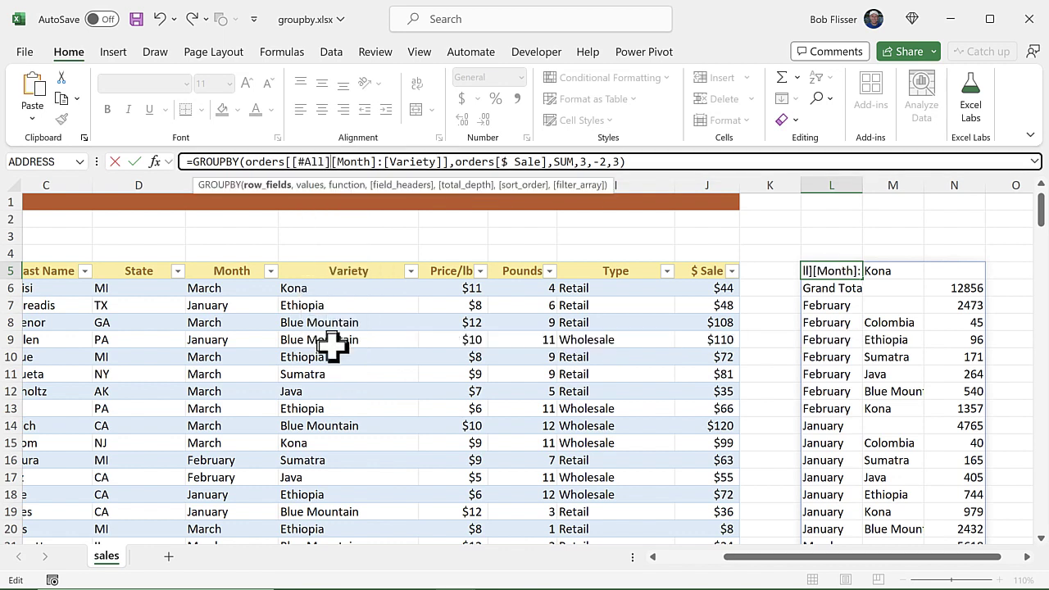
text(,)
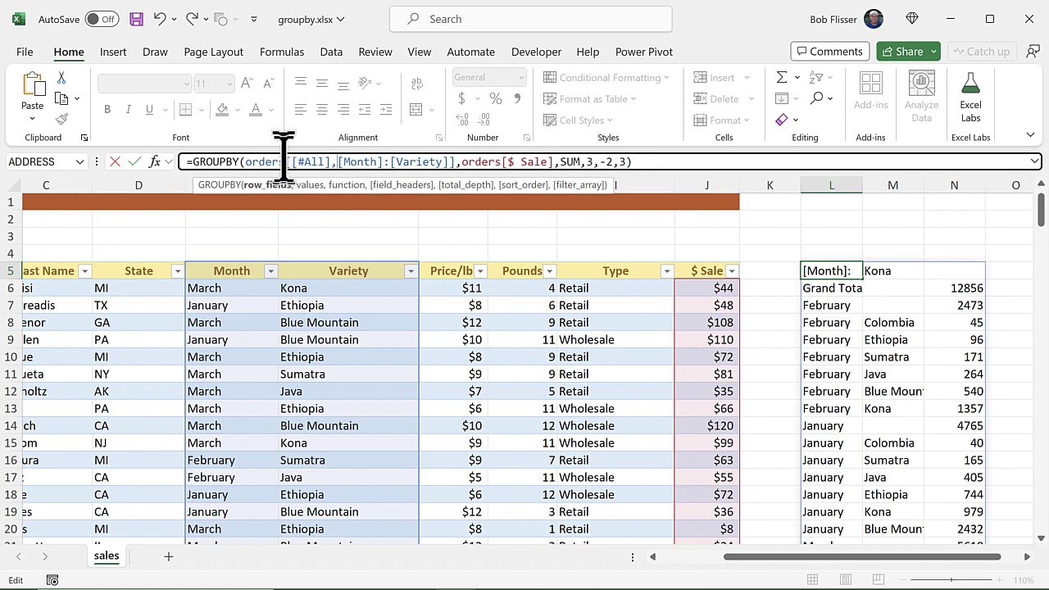
drag(283, 158, 441, 156)
Step: Change the values argument of the L5 formula to orders[[#All],[$ Sale]] so it includes the column header
click(502, 162)
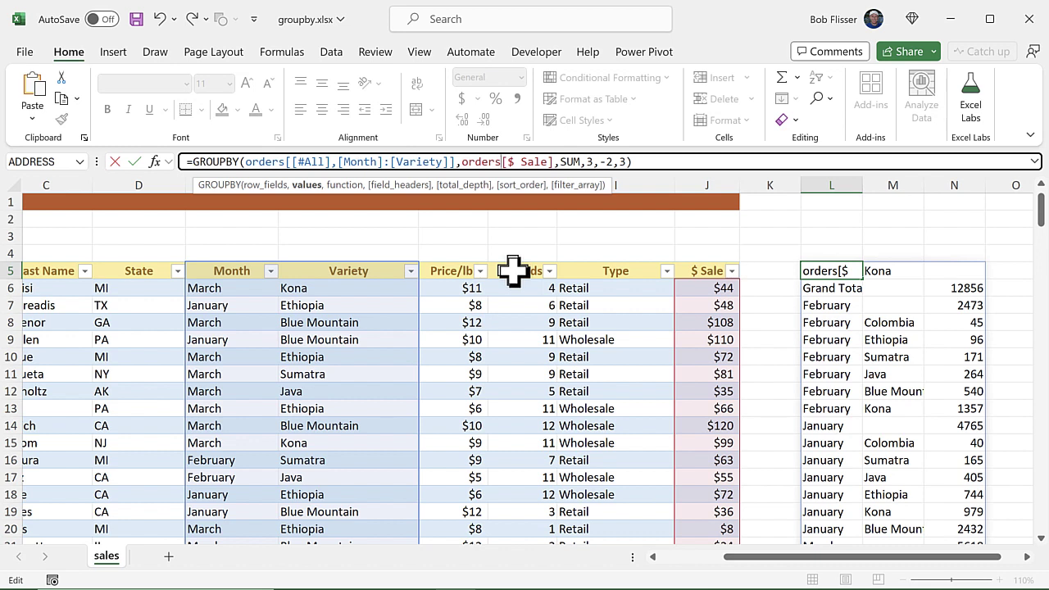
text([)
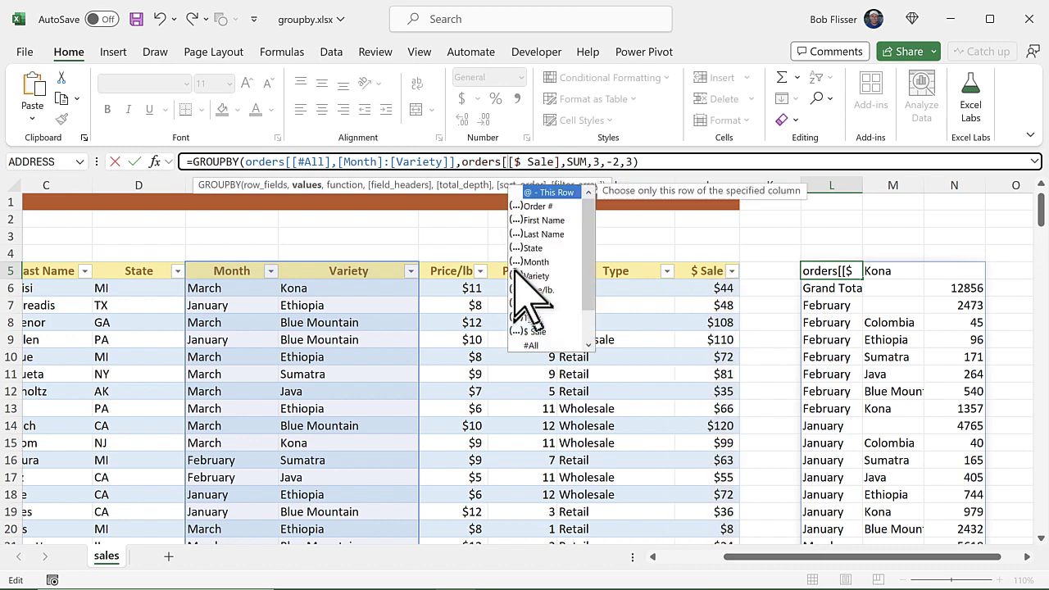
text([)
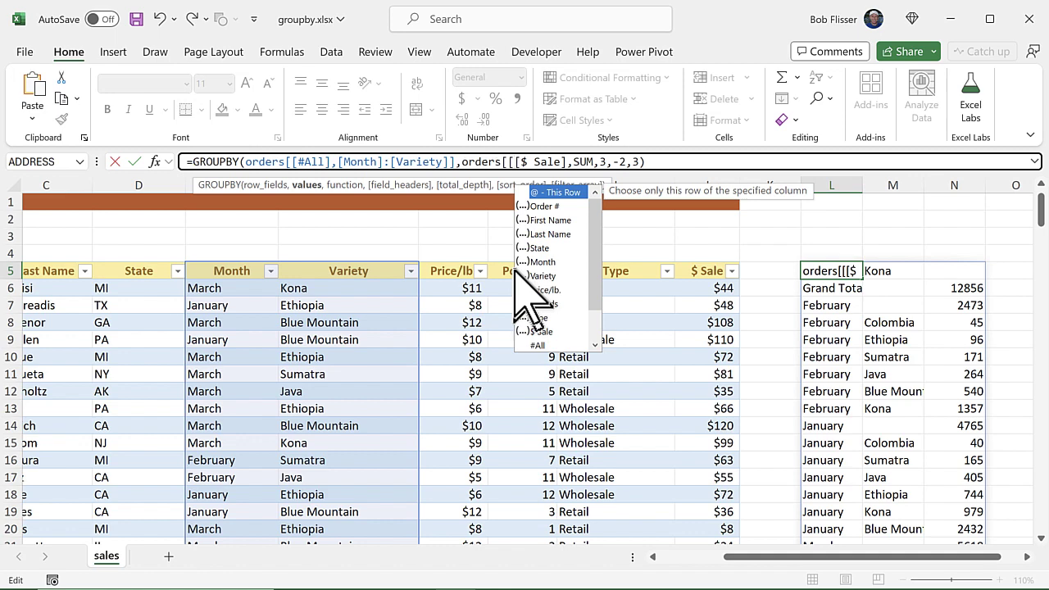
double_click(539, 345)
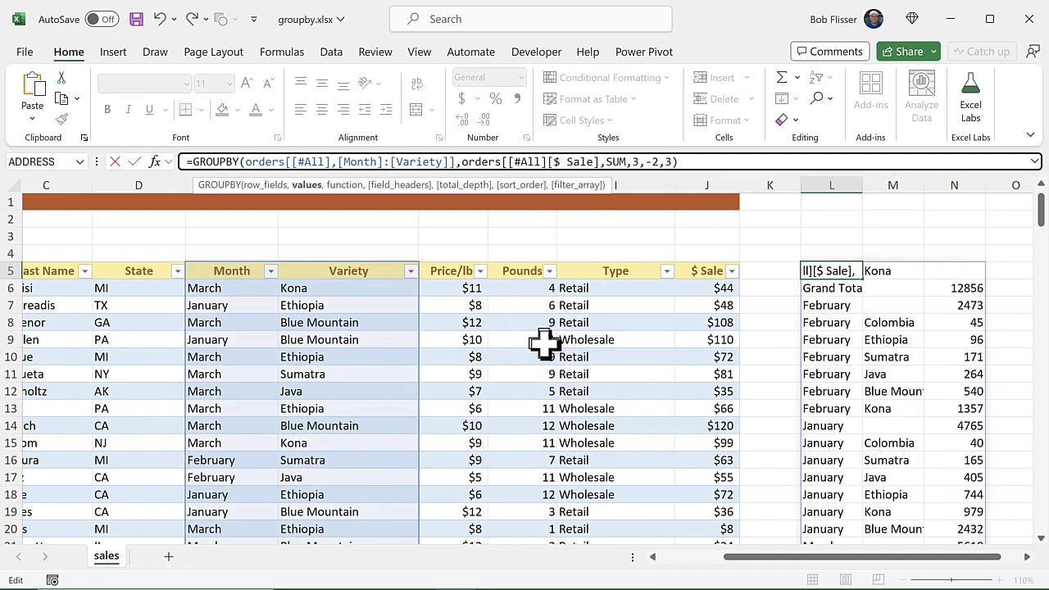
click(604, 162)
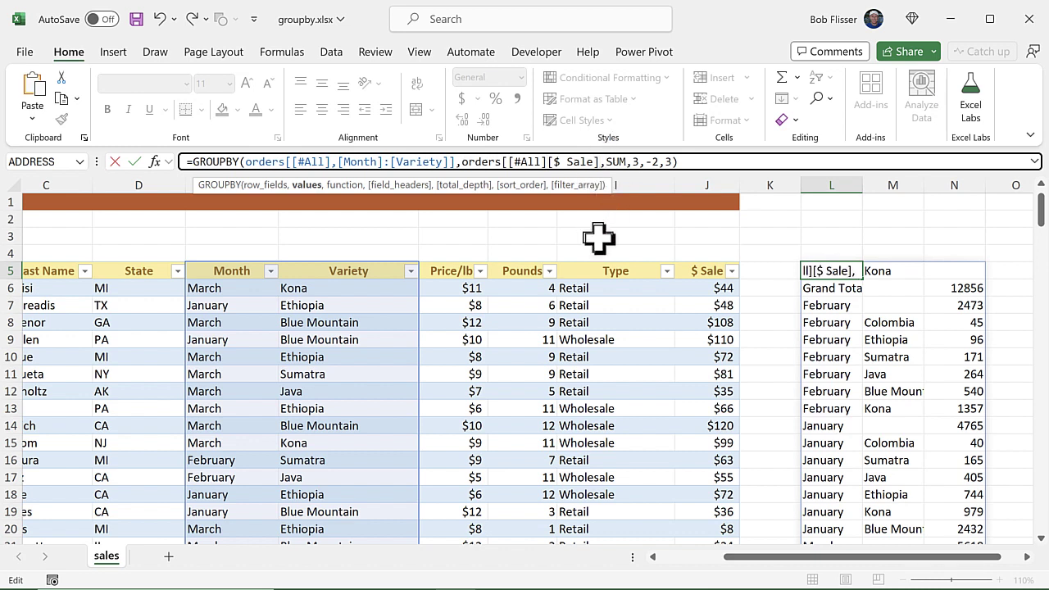
text(])
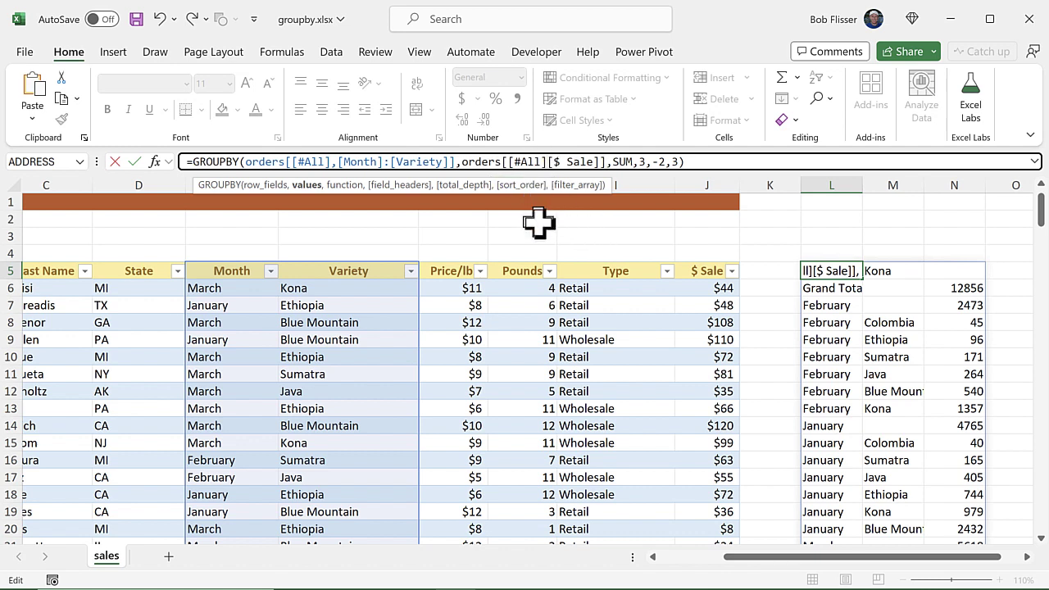
text(,)
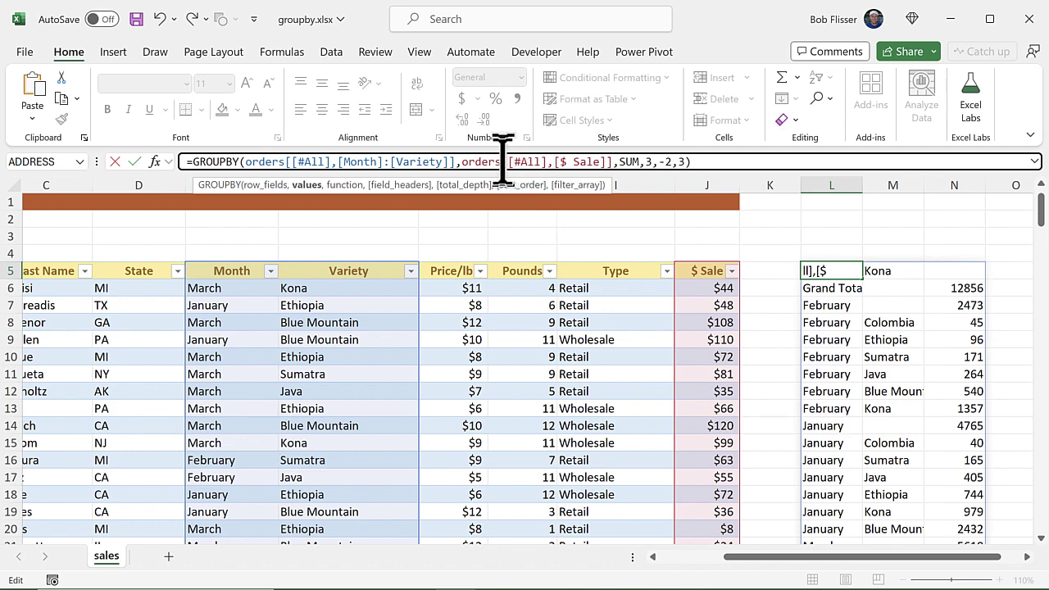
drag(500, 162, 620, 161)
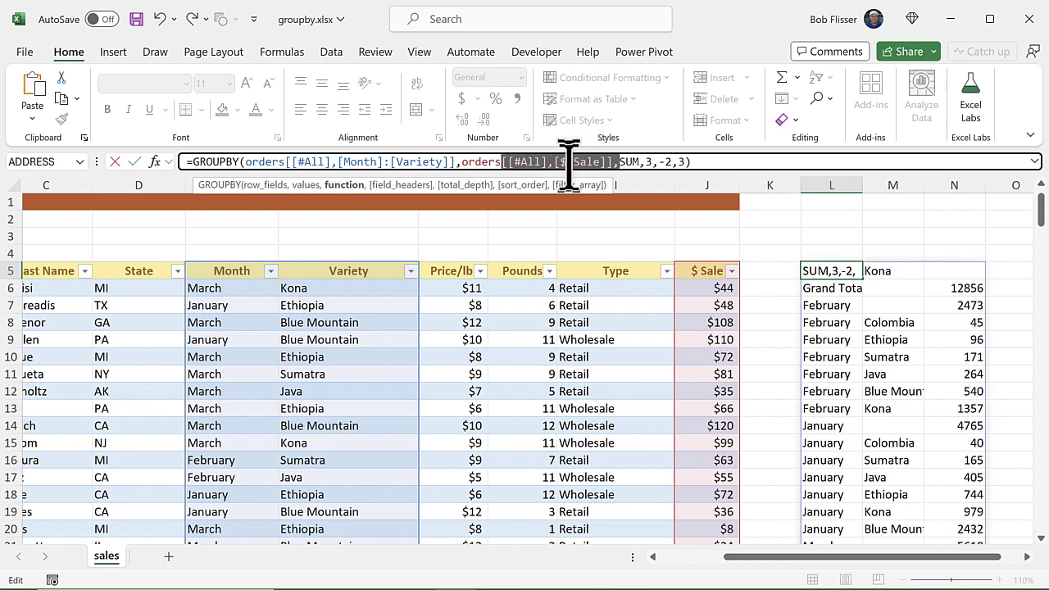
click(628, 162)
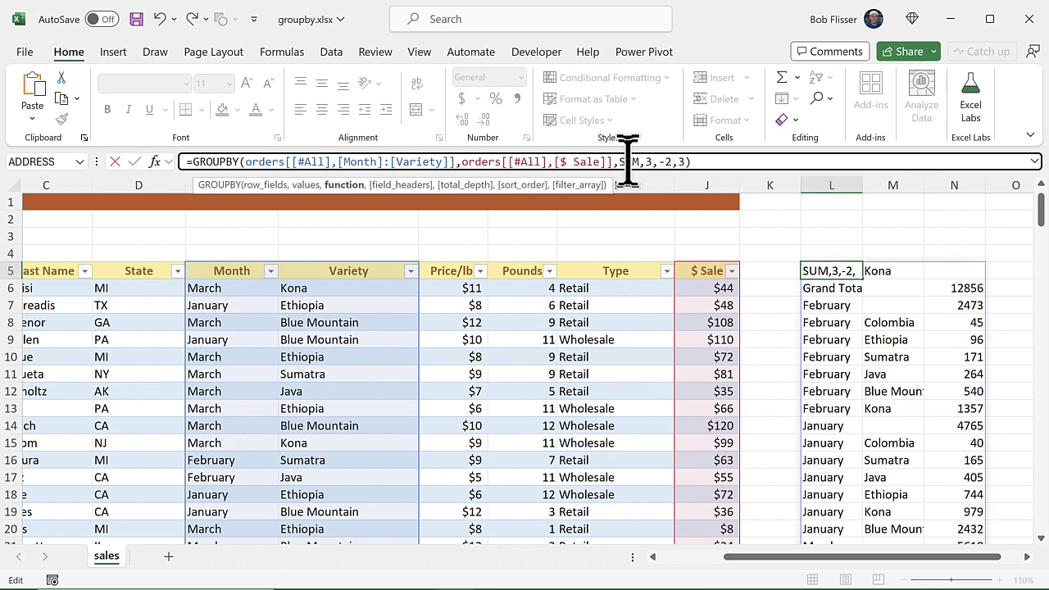
Step: Enter the edited GROUPBY formula in L5 and widen column L to fit the Grand Total label
key(Return)
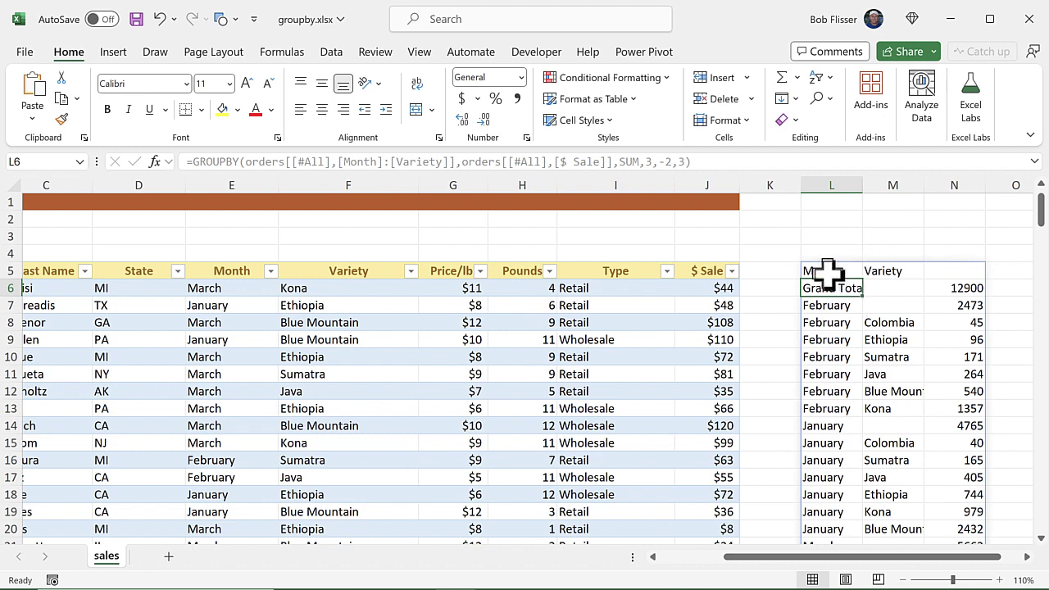
drag(827, 274, 935, 272)
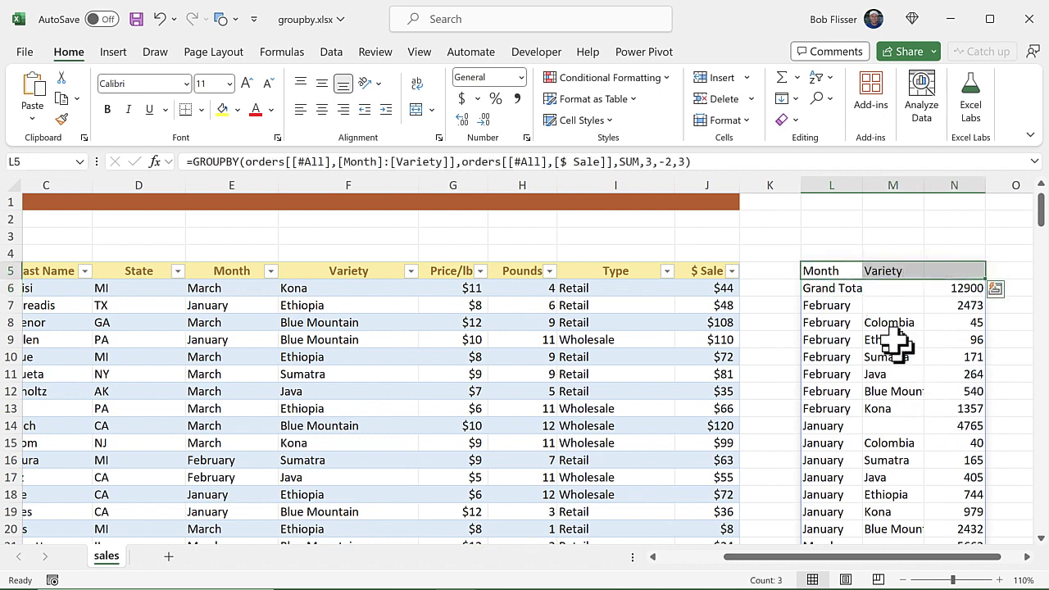
drag(863, 182, 885, 181)
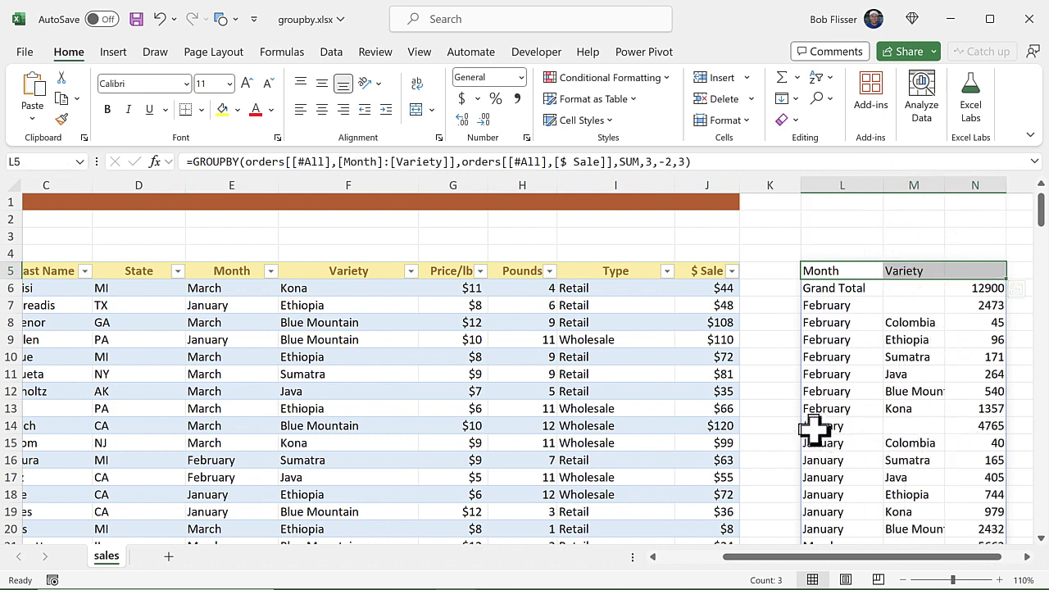
Step: Examine the January and February subtotal rows and their varieties in the GROUPBY results
drag(815, 427, 958, 426)
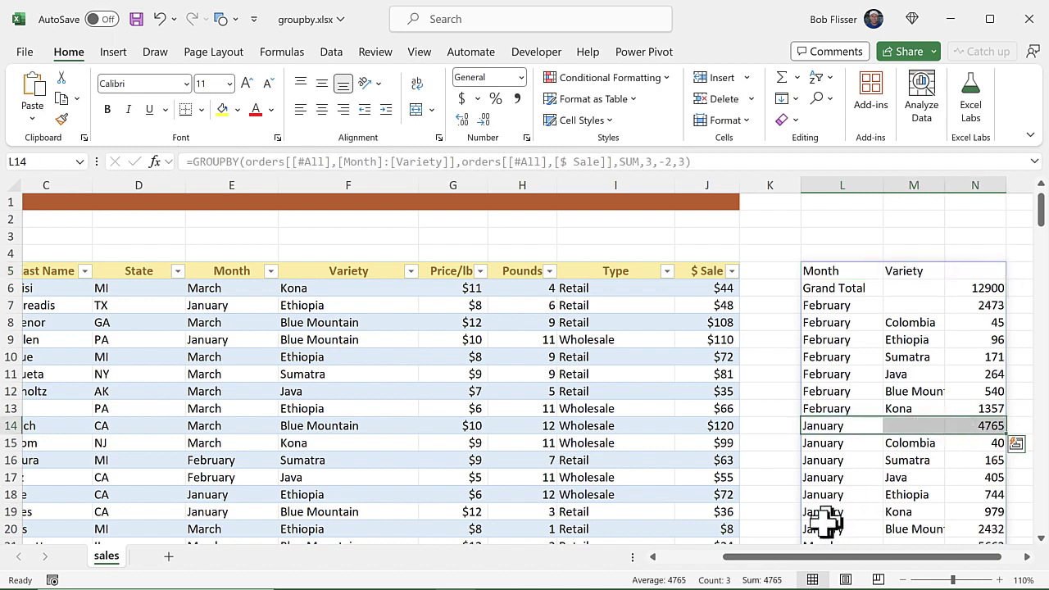
scroll(872, 456, down, 2)
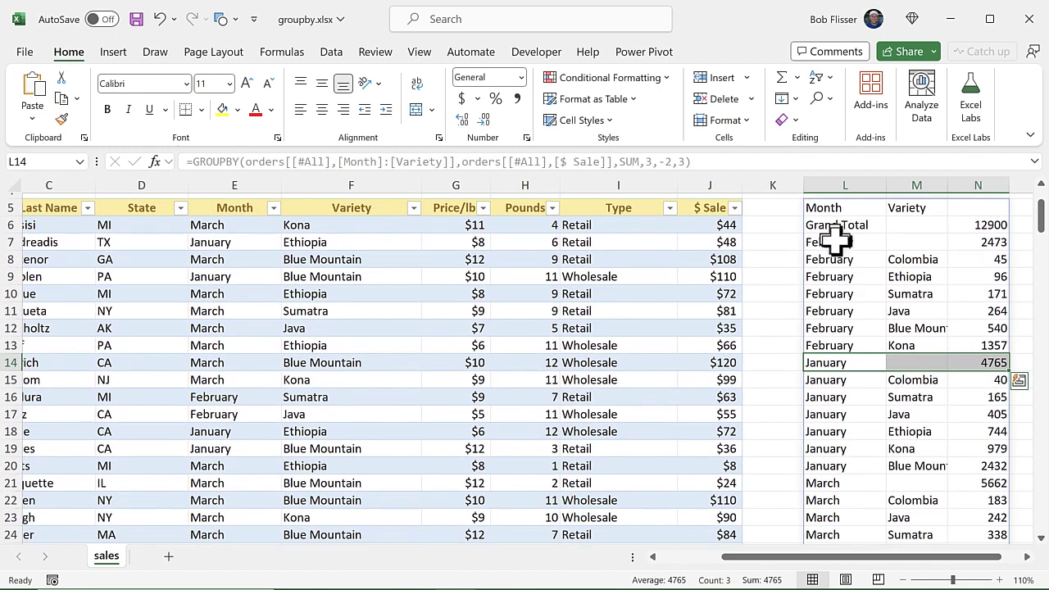
click(845, 242)
drag(844, 241, 919, 260)
click(902, 312)
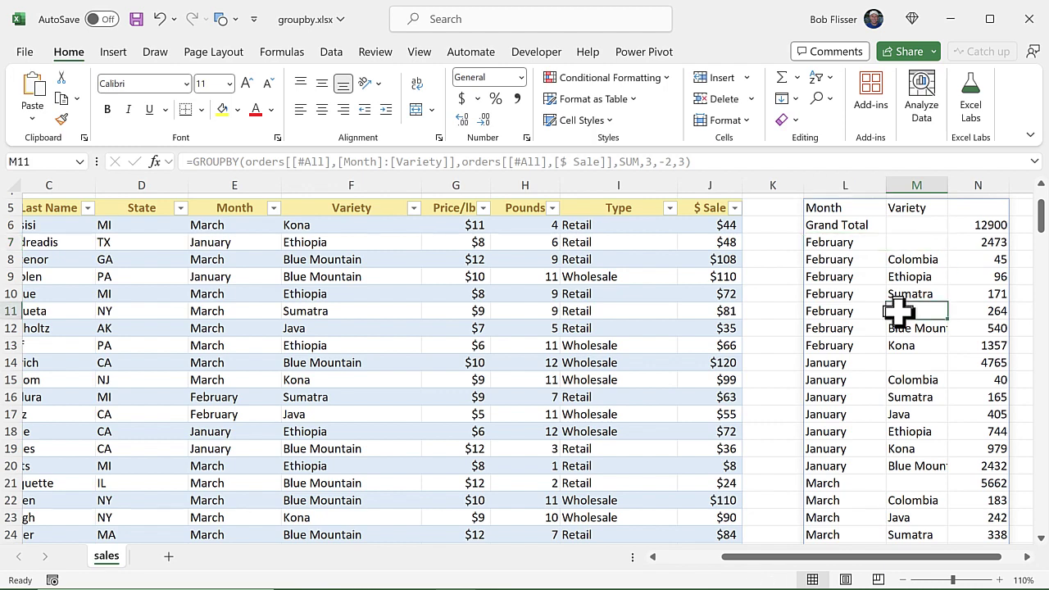
scroll(901, 312, up, 1)
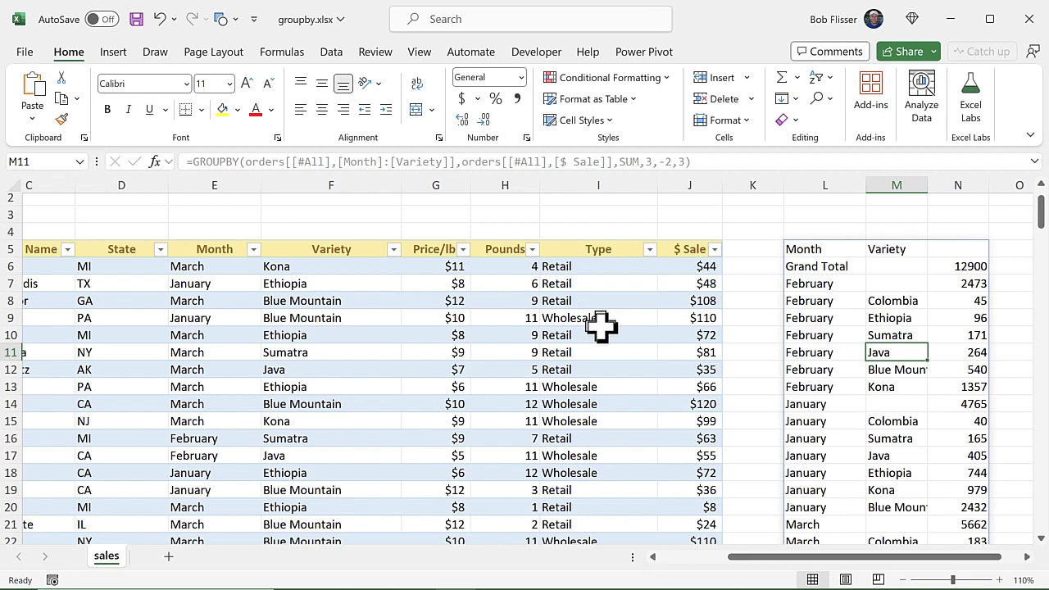
Step: Reopen the L5 GROUPBY formula after the sort order and add a filter array argument referring to orders[Type]
click(815, 248)
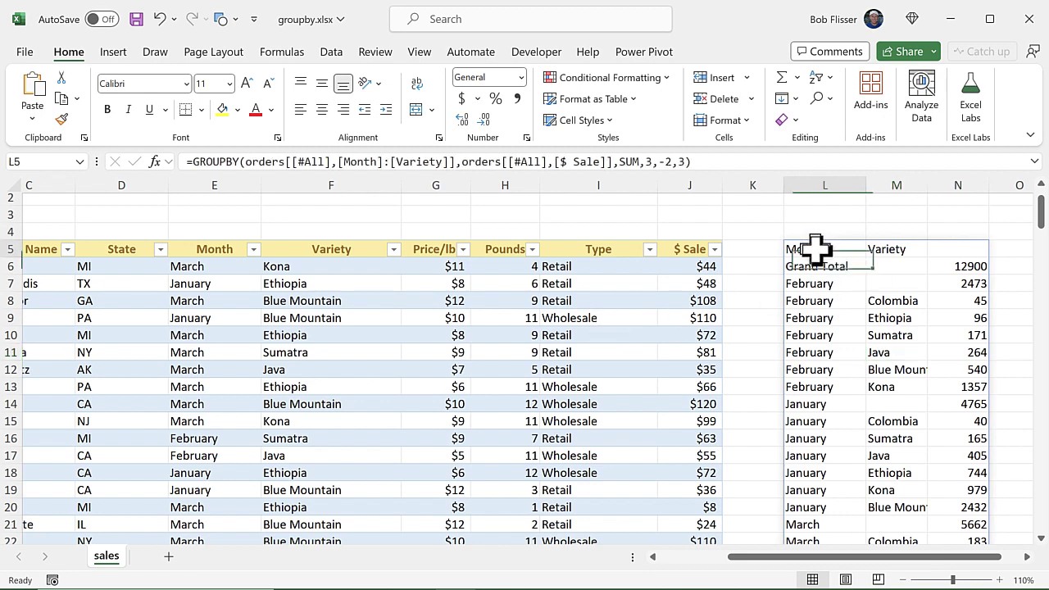
click(704, 161)
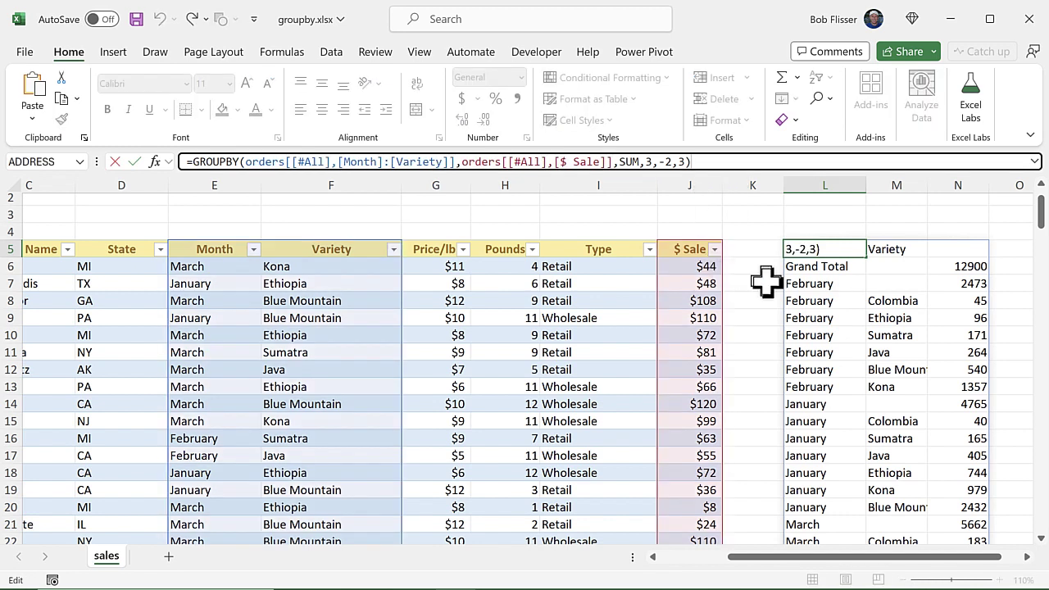
key(BackSpace)
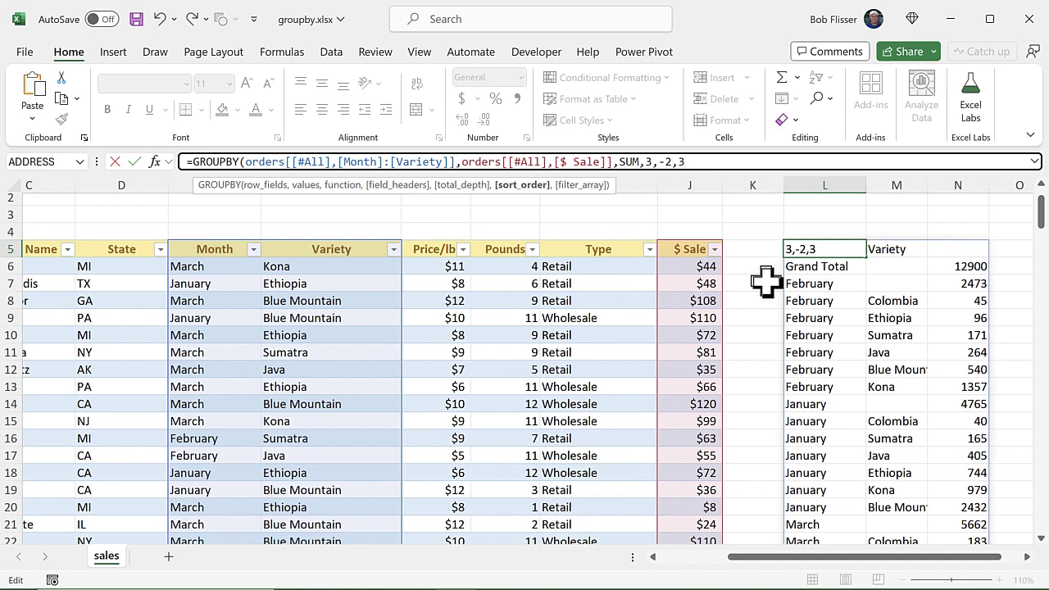
text(,)
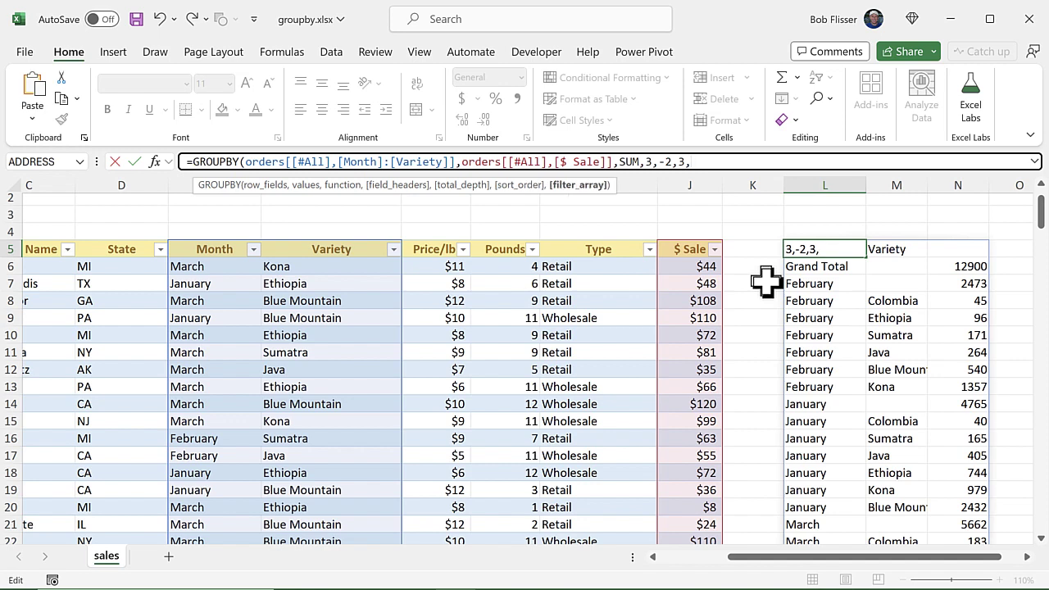
click(622, 233)
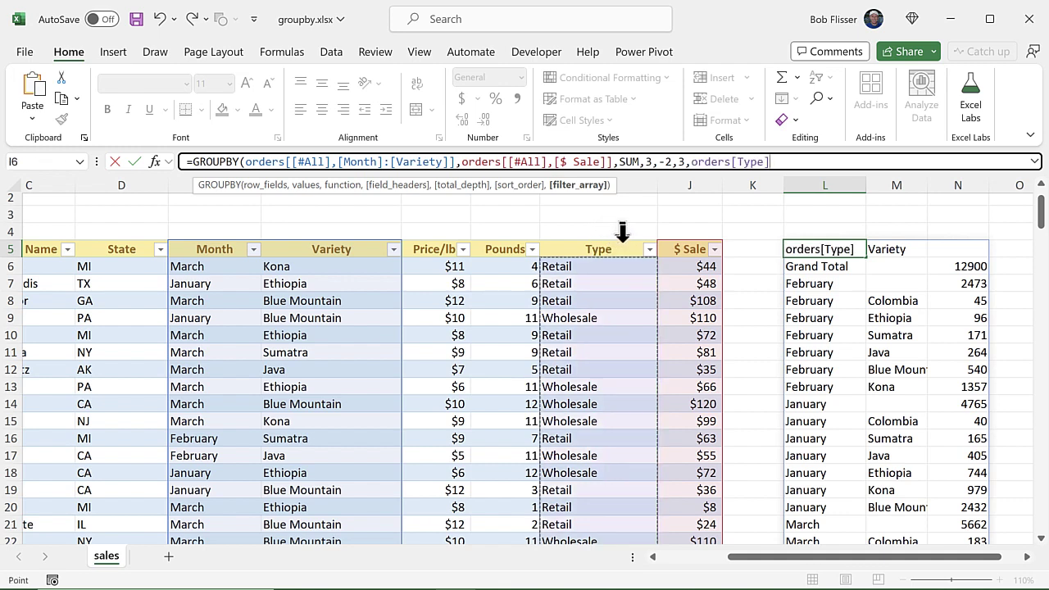
Step: Expand the filter reference to orders[[#All],[Type]], complete the condition with ="retail" and enter the L5 formula
click(731, 162)
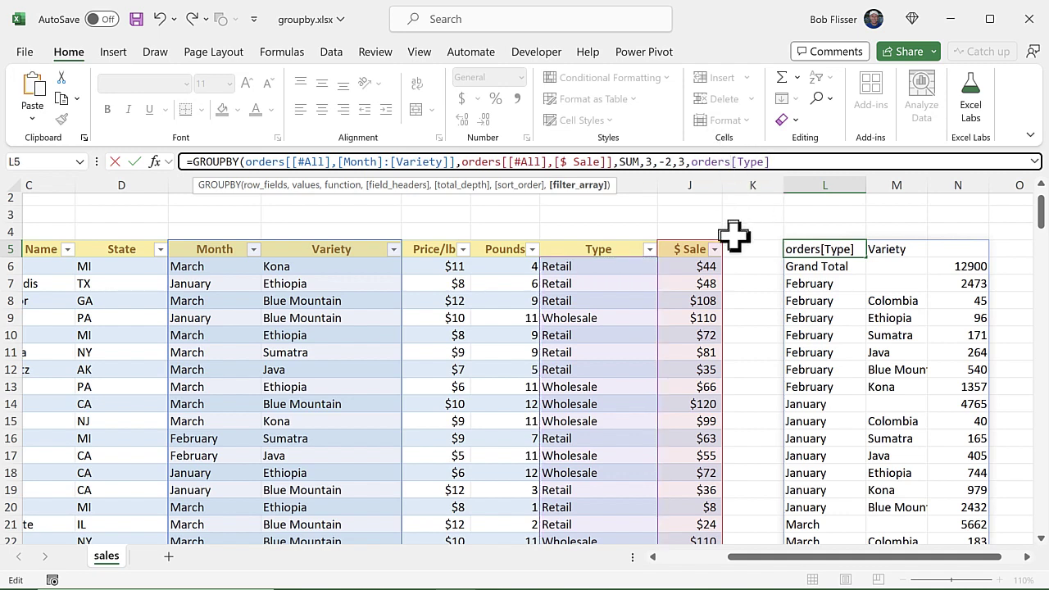
text([)
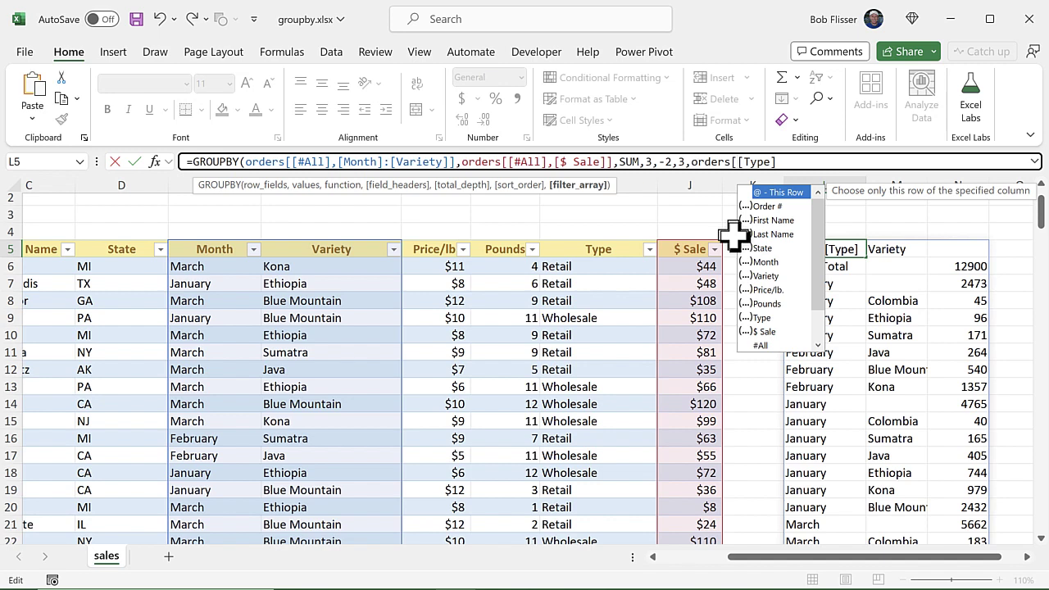
text([)
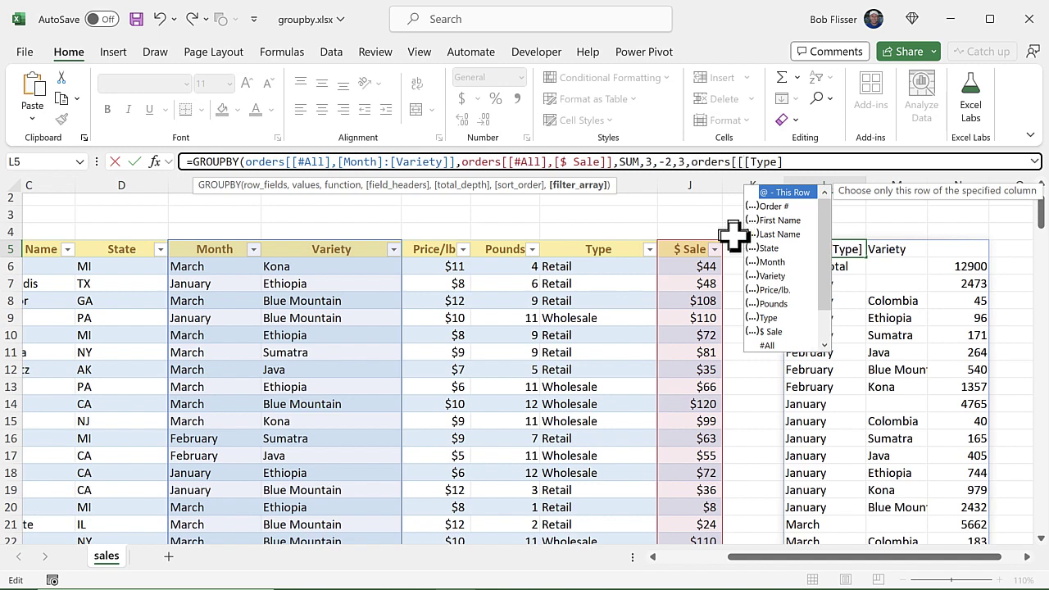
double_click(771, 345)
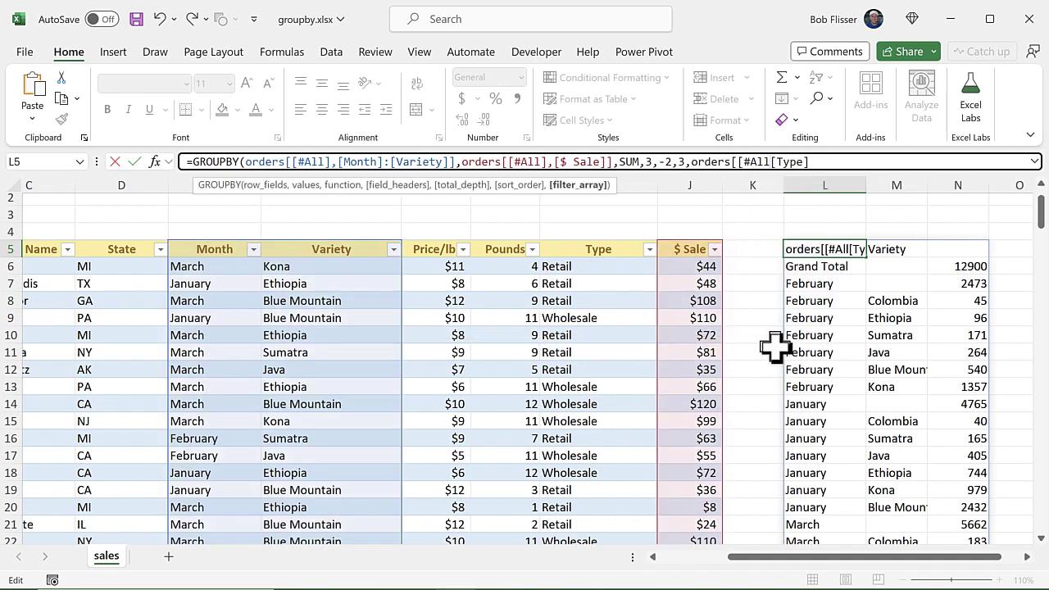
text(],)
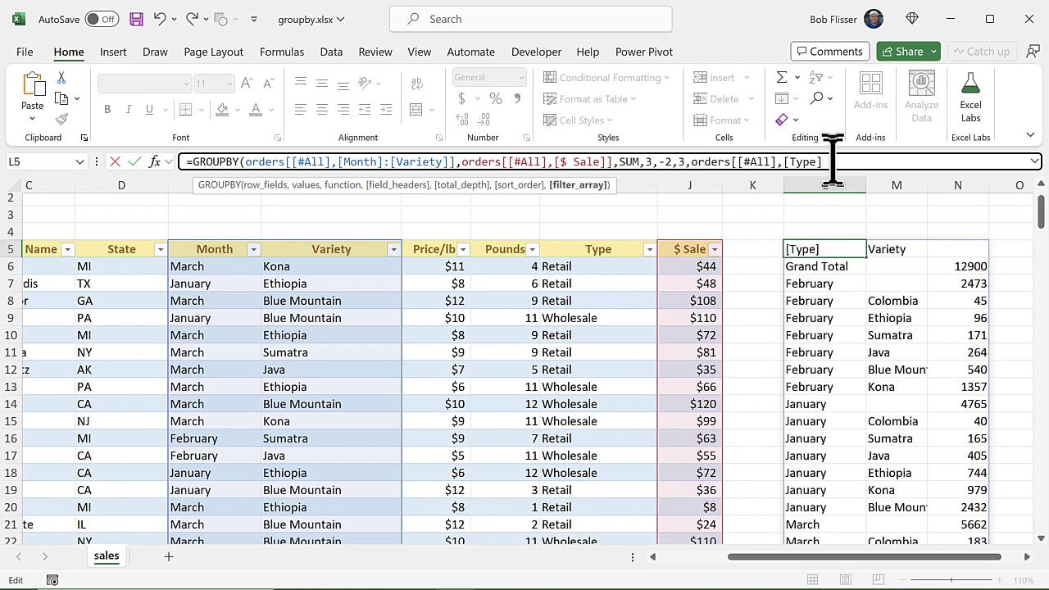
text(])
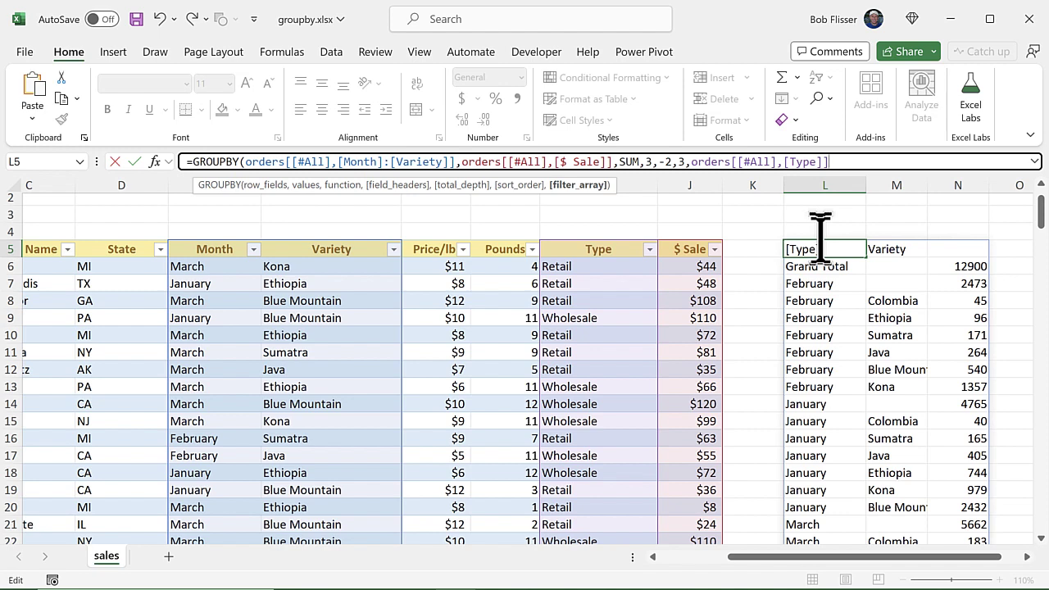
text(="retail"))
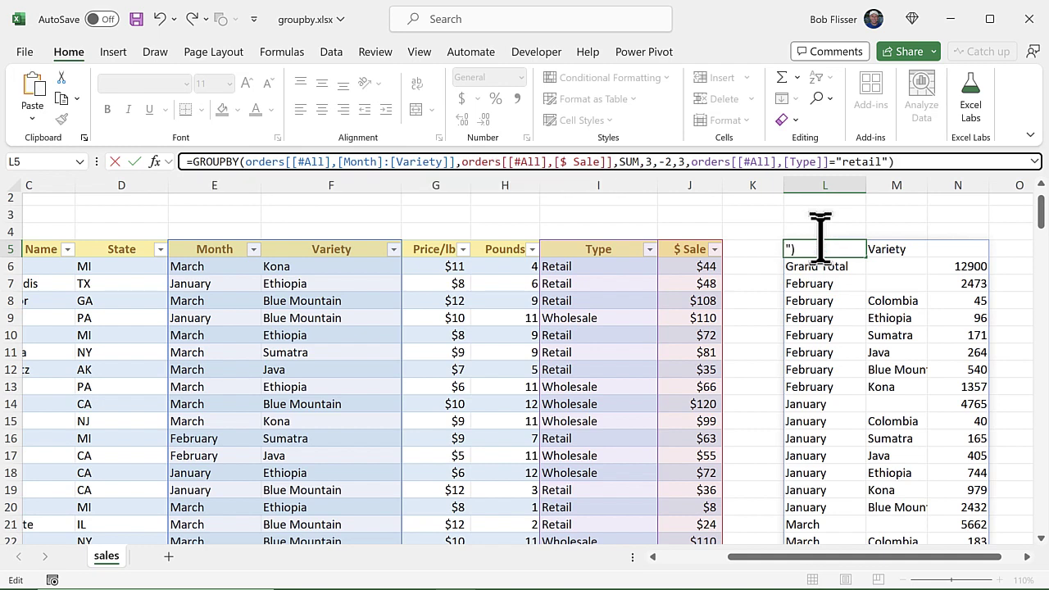
key(Return)
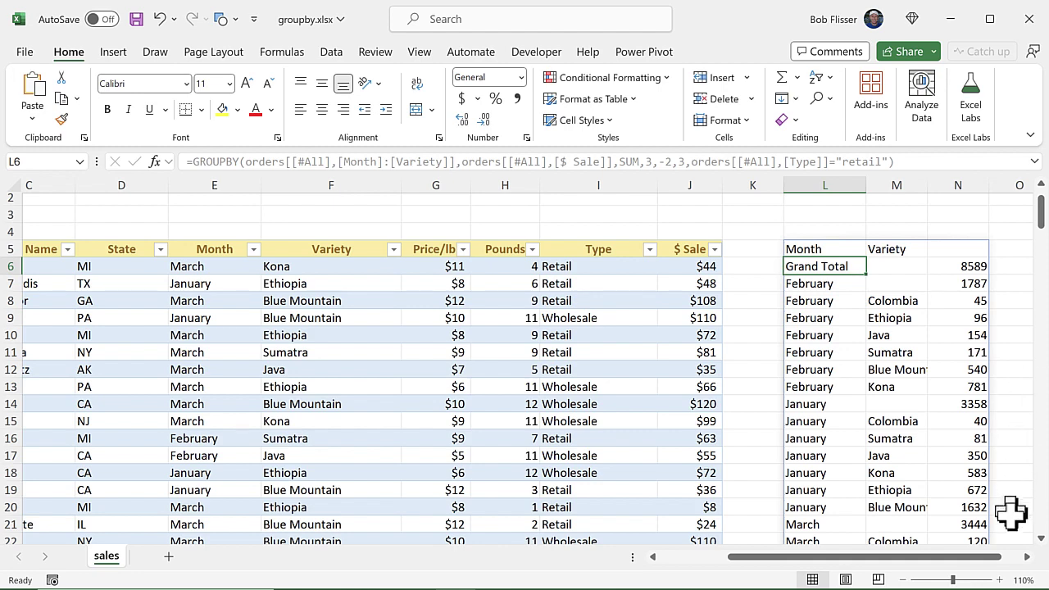
Step: Start a PIVOTBY formula in cell P5, in the empty area beside the GROUPBY results
scroll(1028, 555, right, 5)
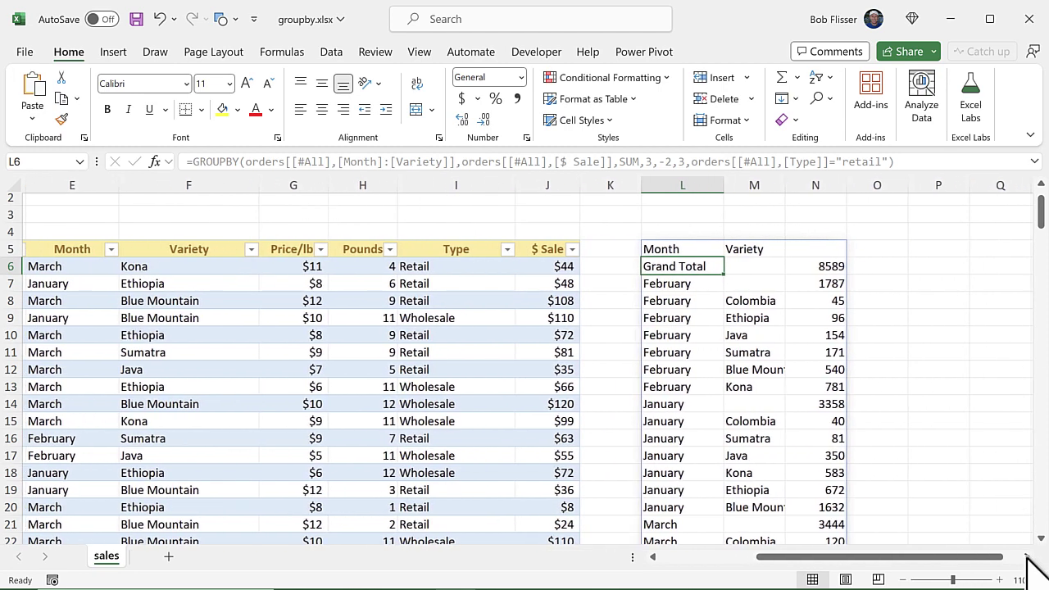
scroll(1028, 558, right, 1)
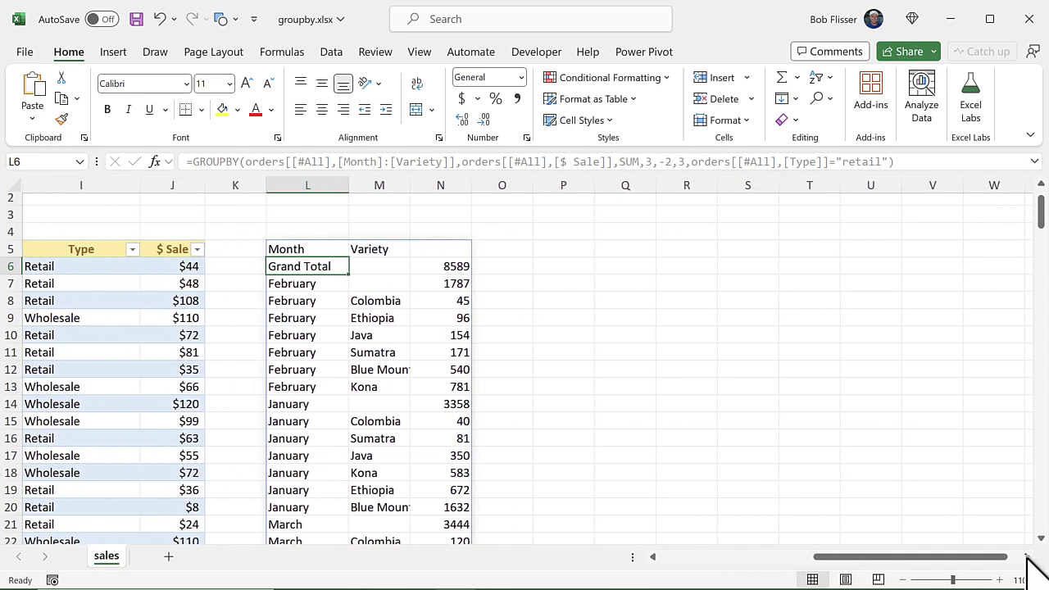
scroll(1028, 557, right, 1)
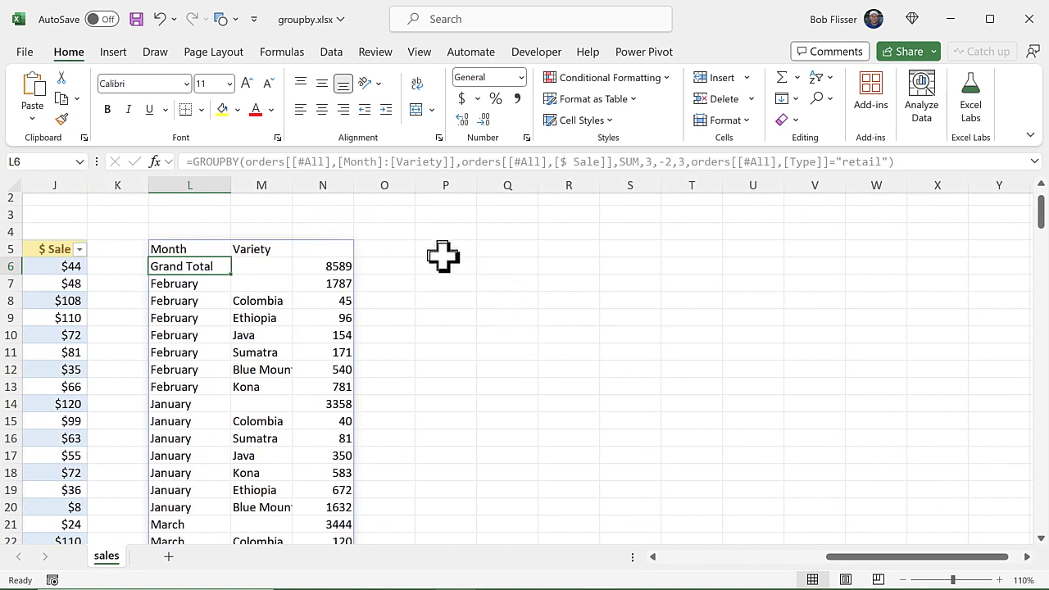
click(447, 252)
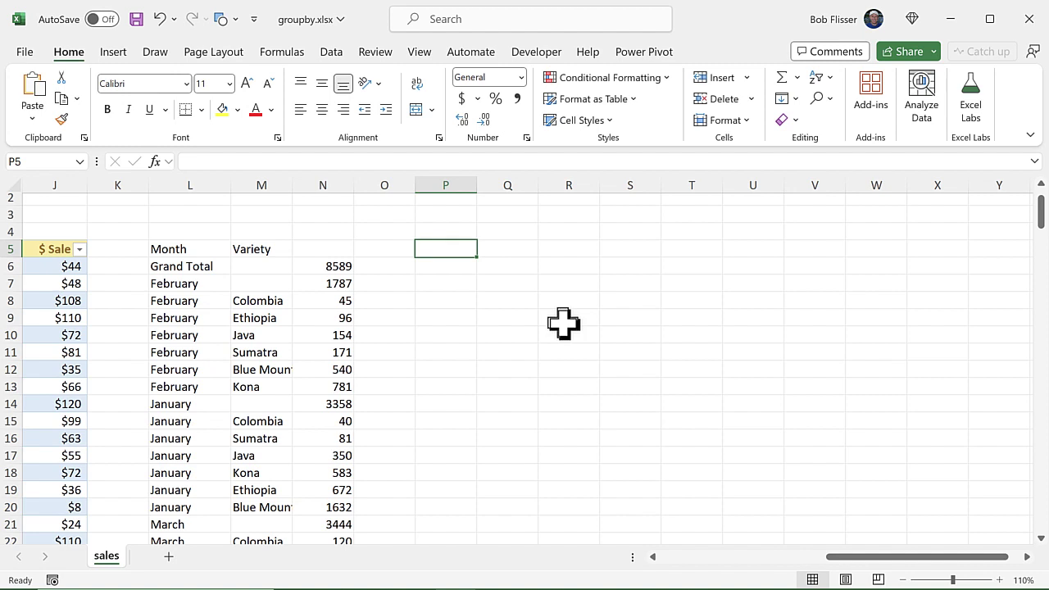
text(=)
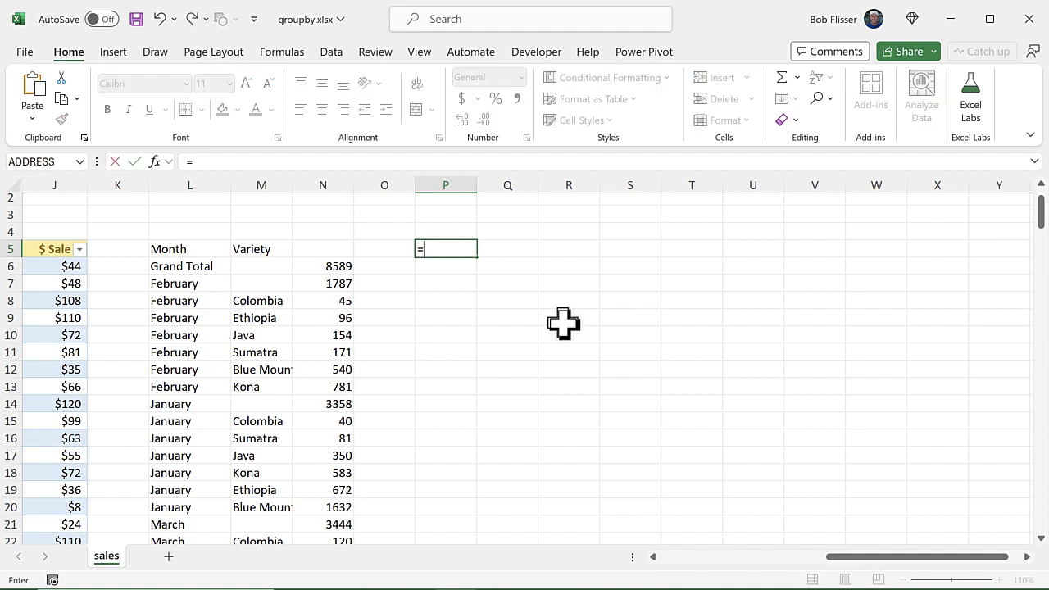
text(pi)
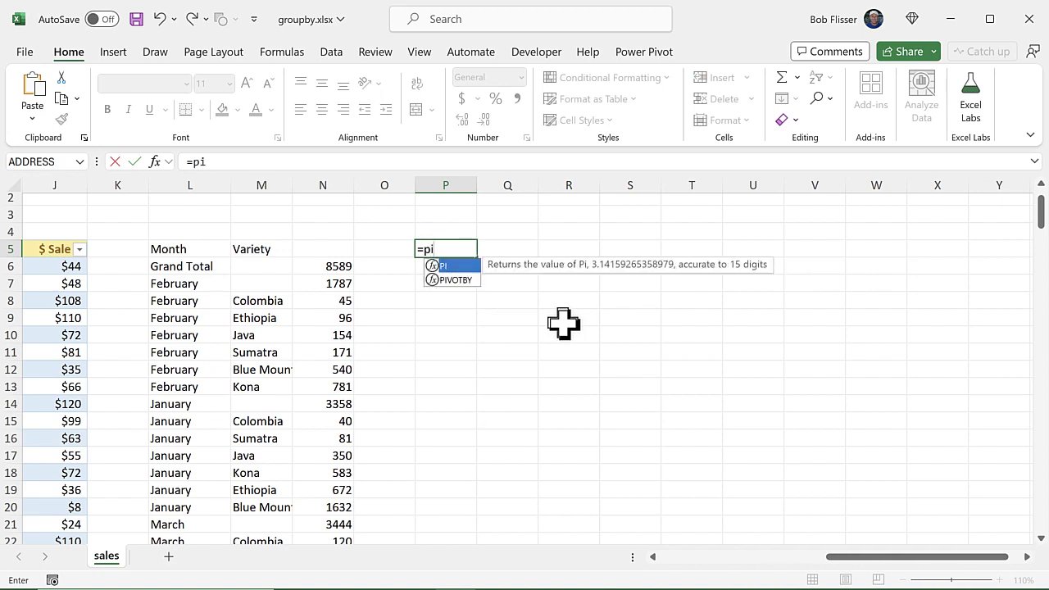
text(v)
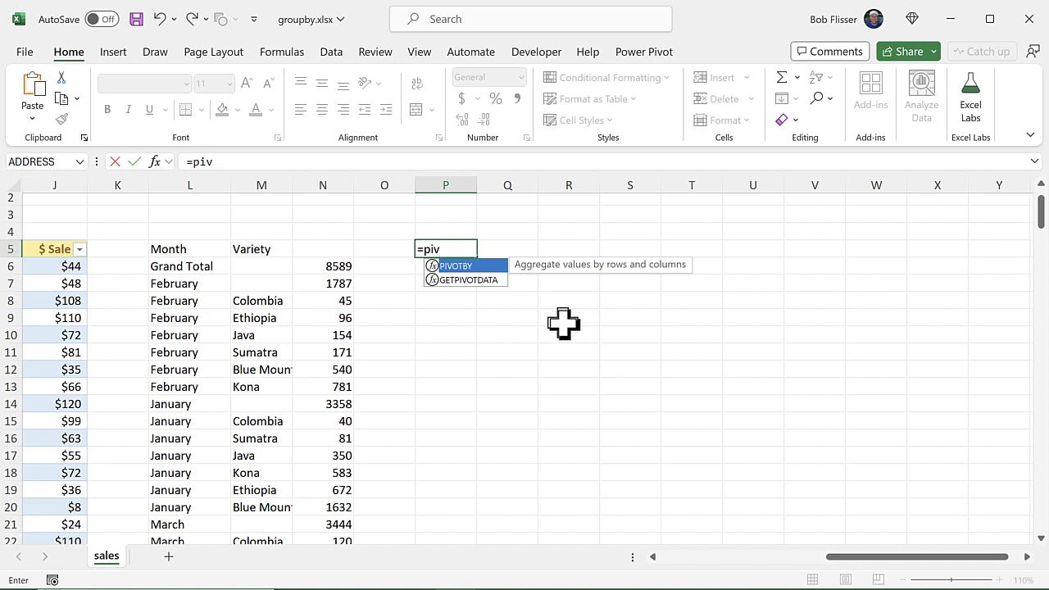
key(Tab)
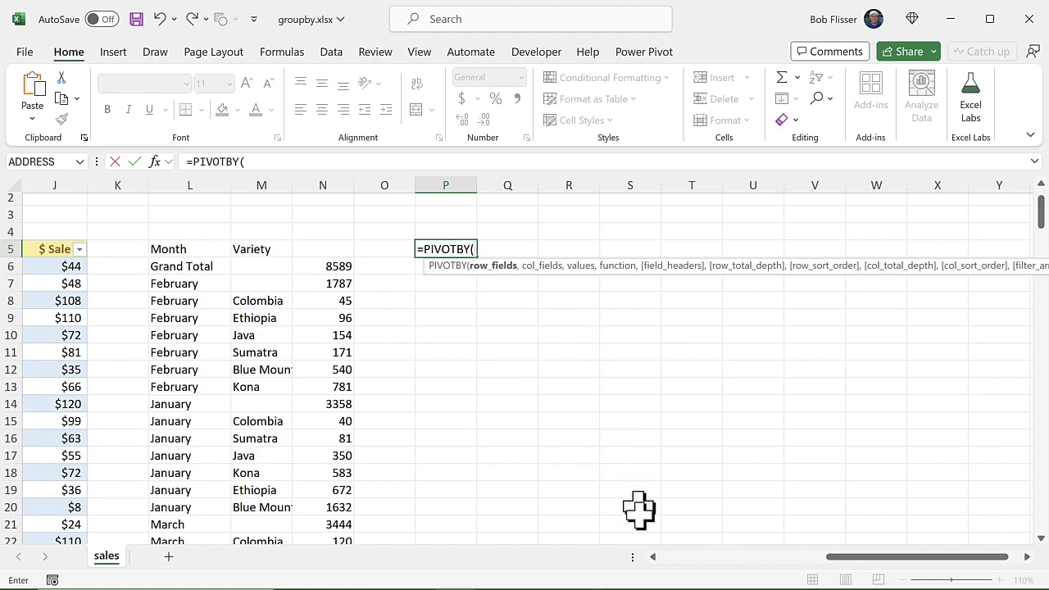
Step: Set the PIVOTBY row fields to orders[Month], the column fields to orders[Variety] and the values to orders[$ Sale]
drag(655, 558, 655, 558)
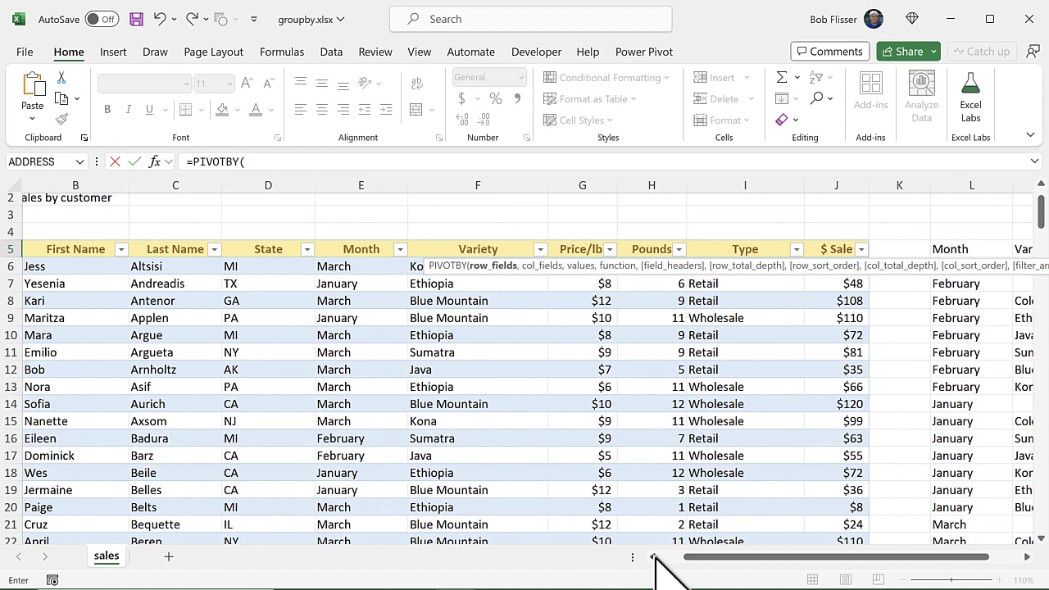
click(361, 232)
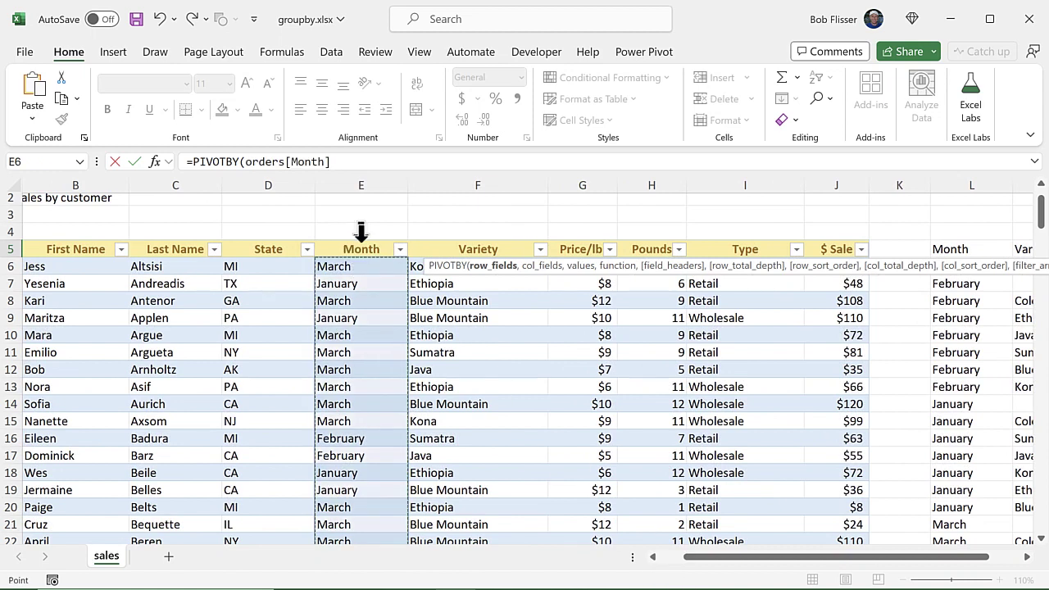
text(,)
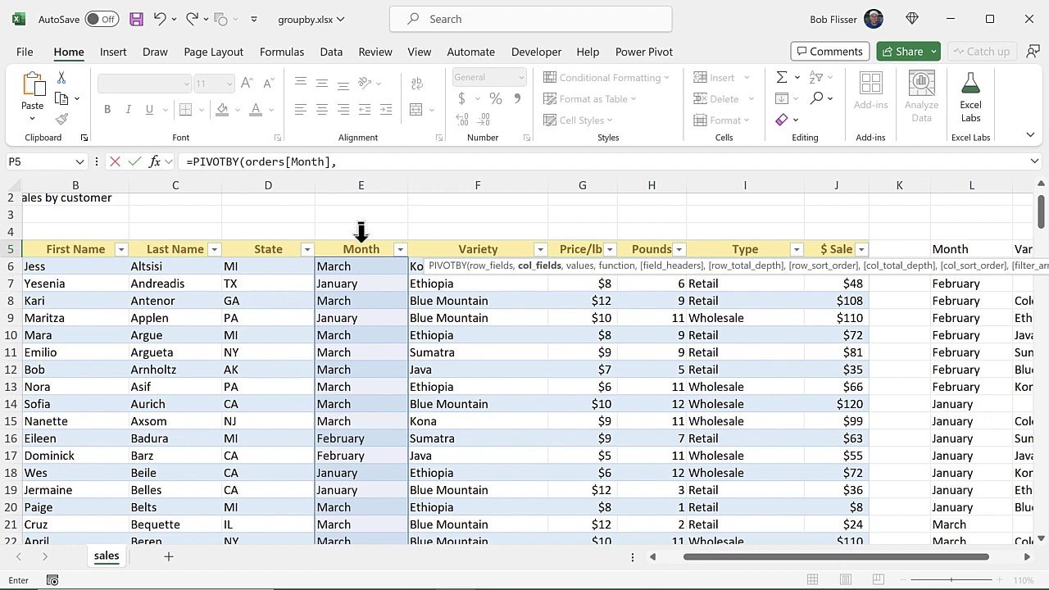
click(474, 229)
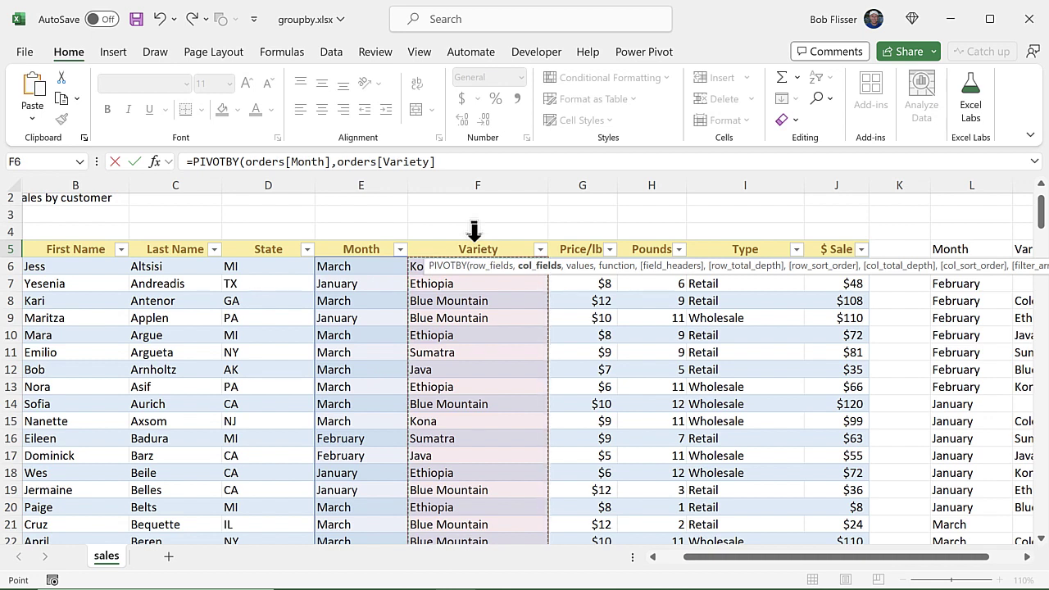
text(,)
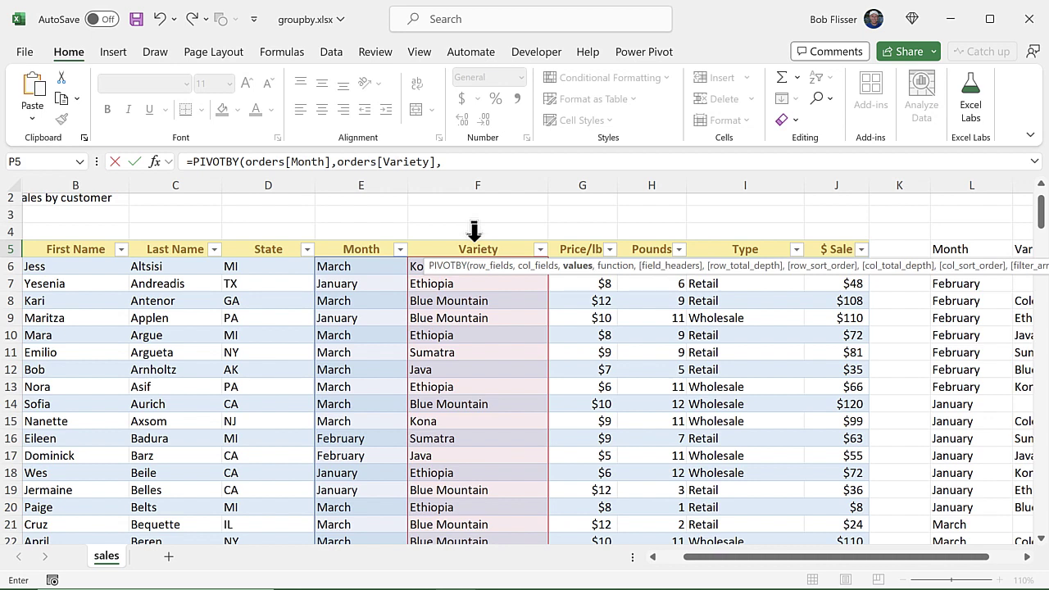
click(833, 236)
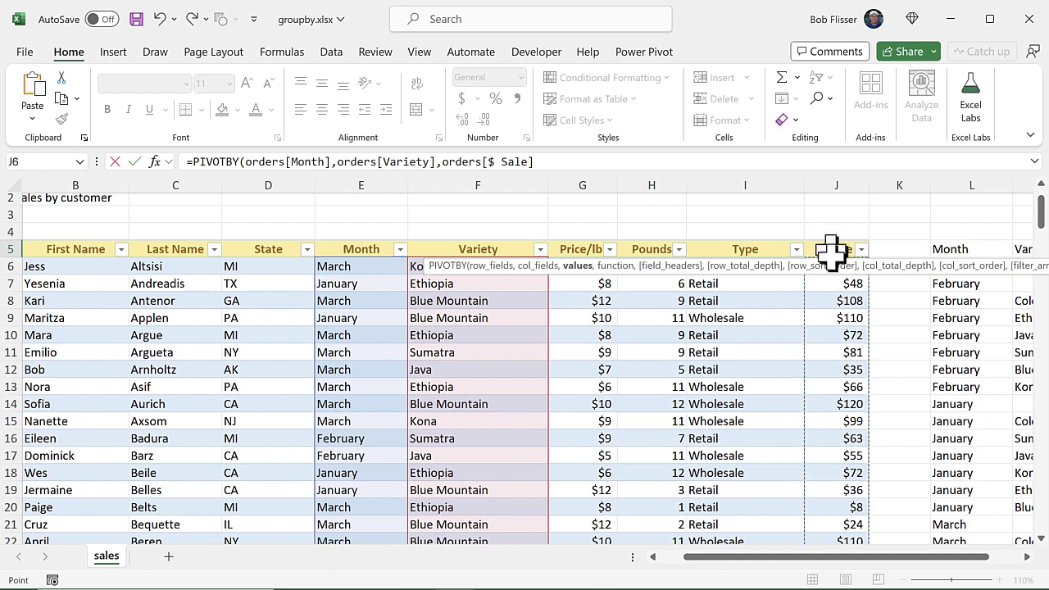
click(1027, 557)
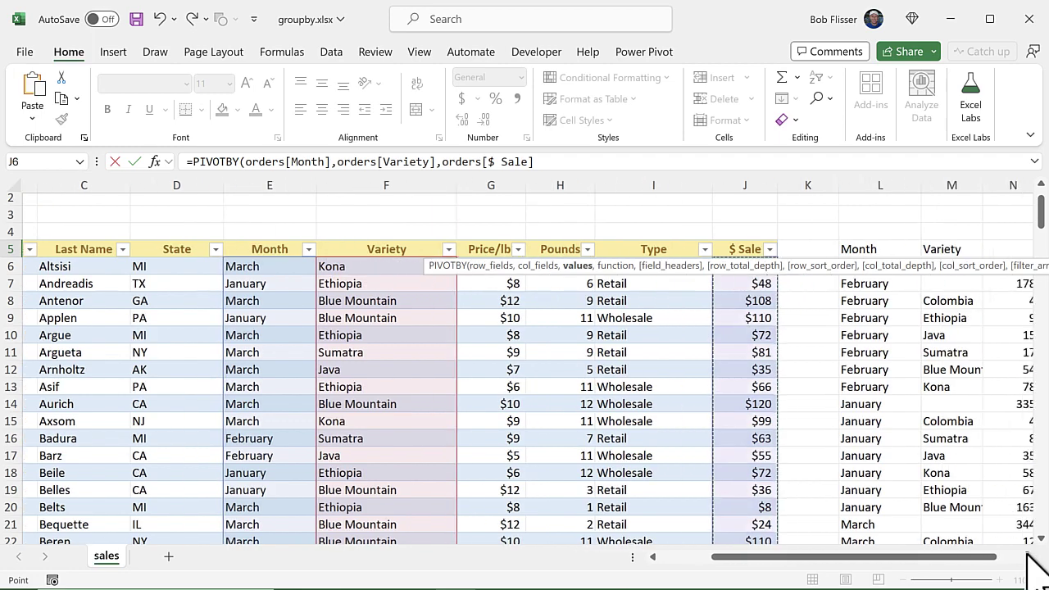
Step: Set the P5 PIVOTBY function argument to SUM and the field headers argument to 0 (No)
drag(1029, 555, 1029, 555)
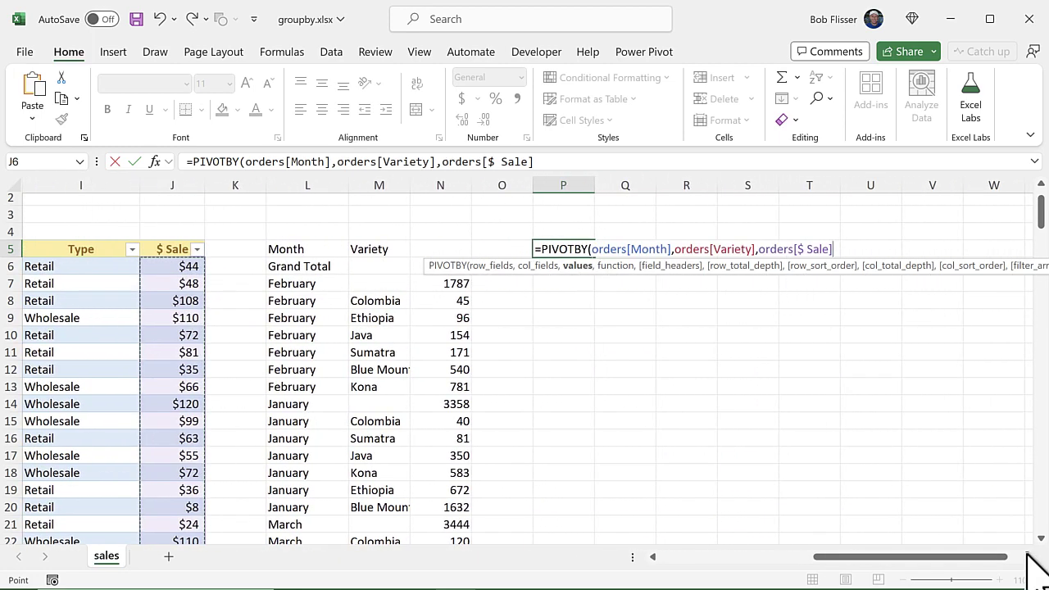
click(1029, 556)
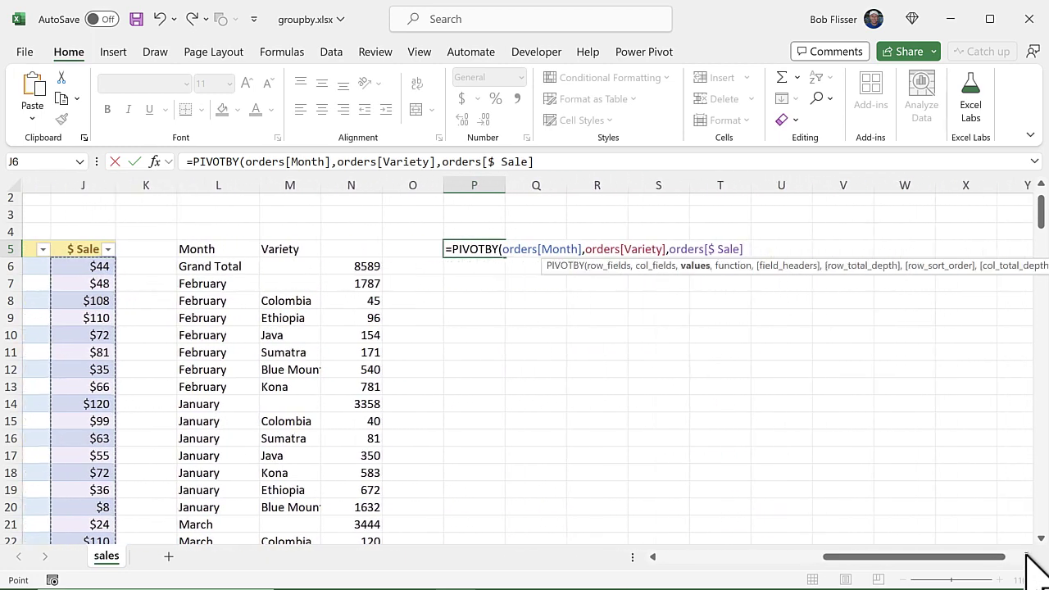
click(1029, 556)
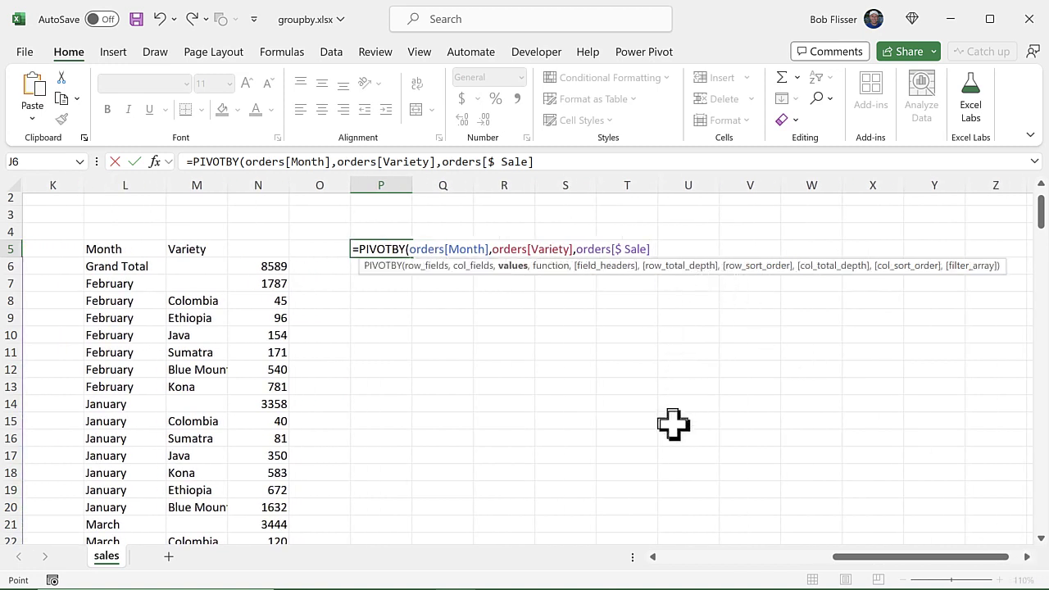
text(,)
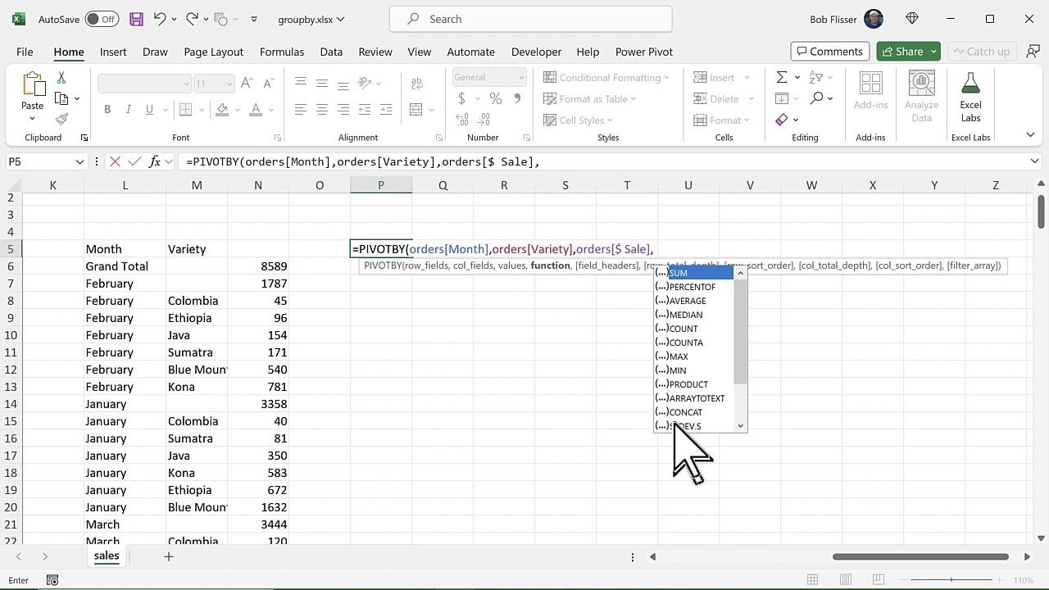
key(Tab)
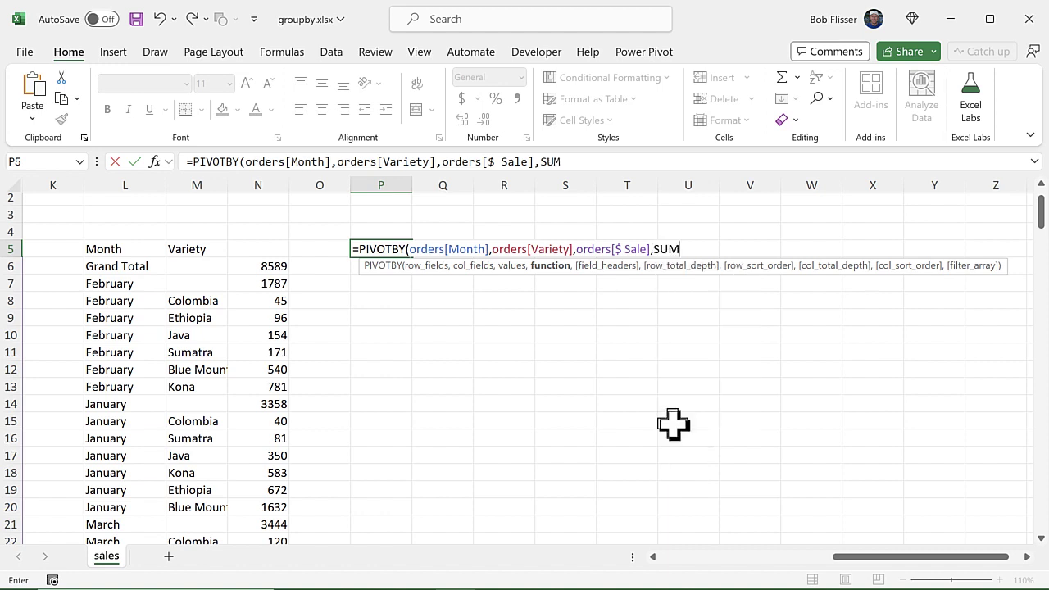
text(,)
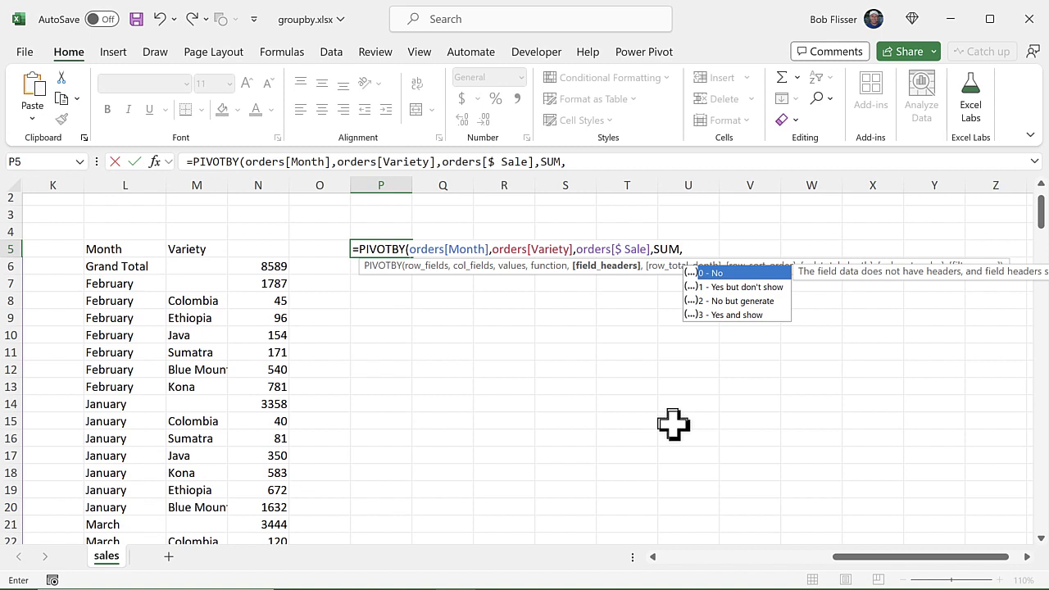
text(0)
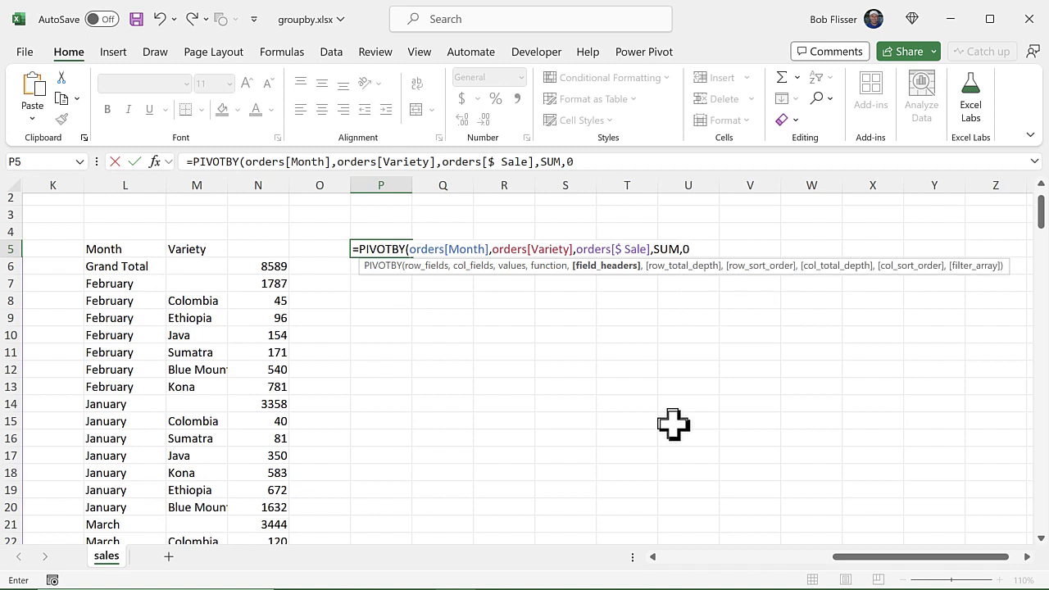
Step: Set the PIVOTBY row total depth to 1 (Grand totals) and the row sort order to 2
text(,)
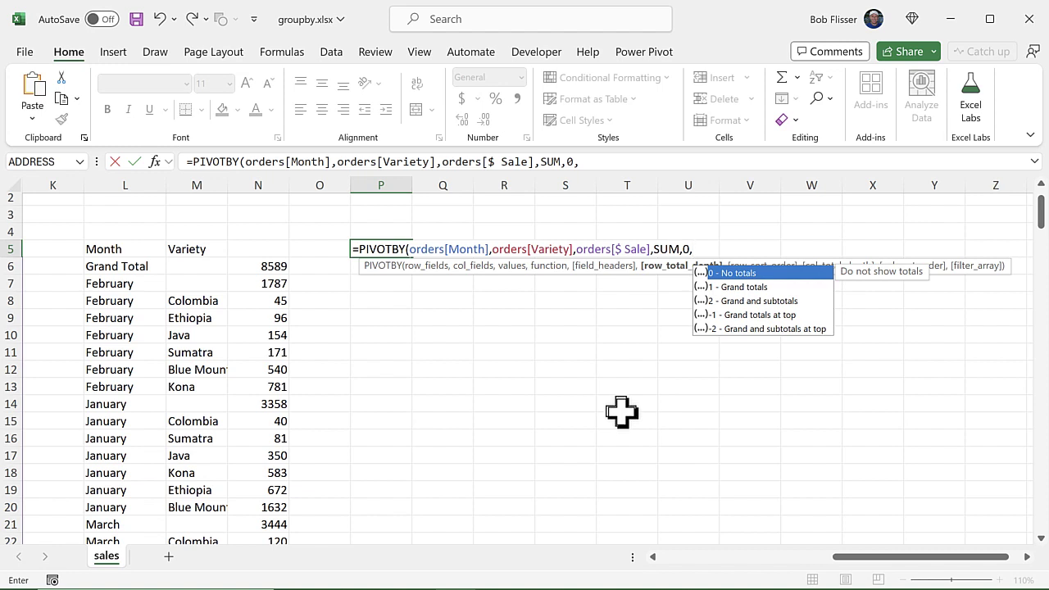
key(Down)
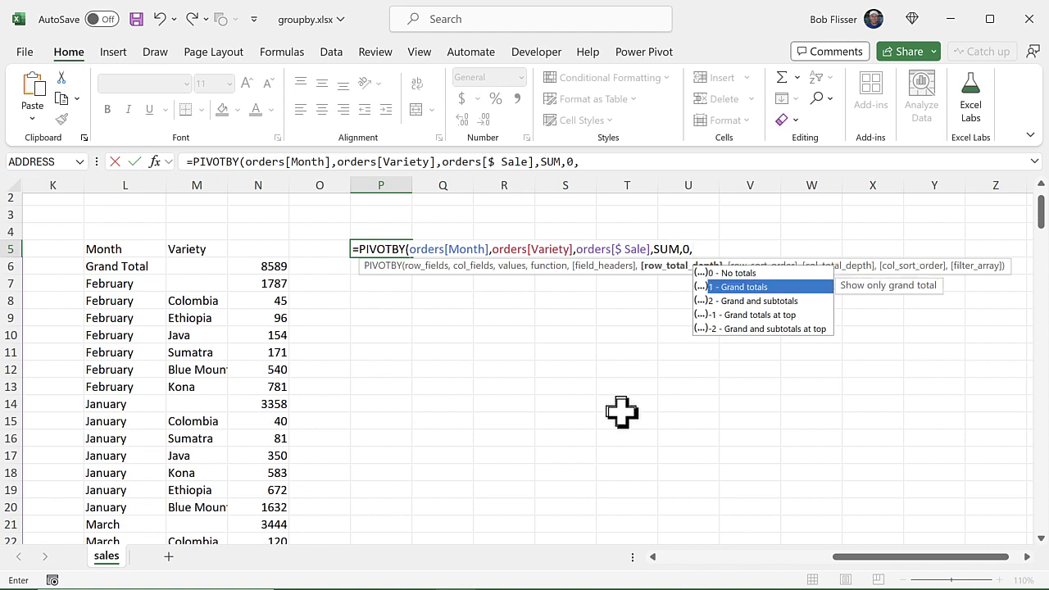
key(Tab)
text(,)
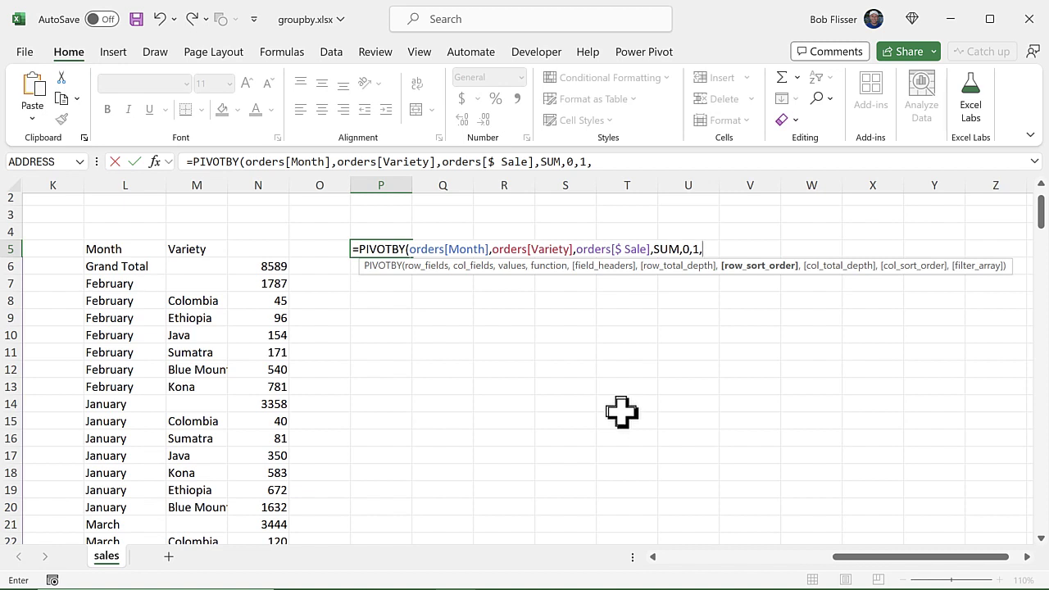
text(2,)
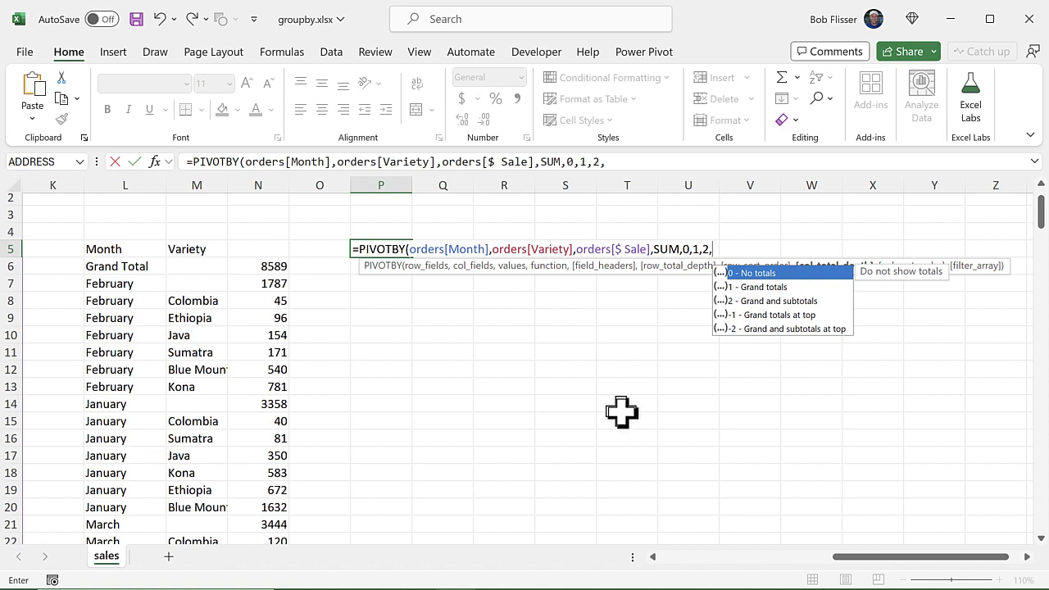
Step: Set the column total depth to 1 (Grand totals) and the column sort order to 2, completing and entering the P5 formula
key(Down)
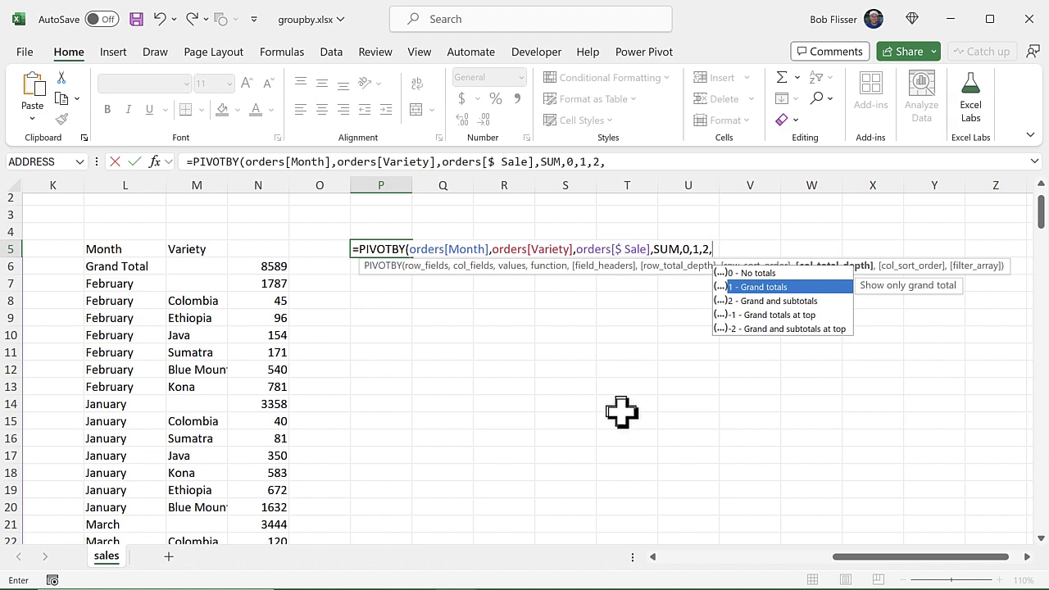
key(Tab)
text(,)
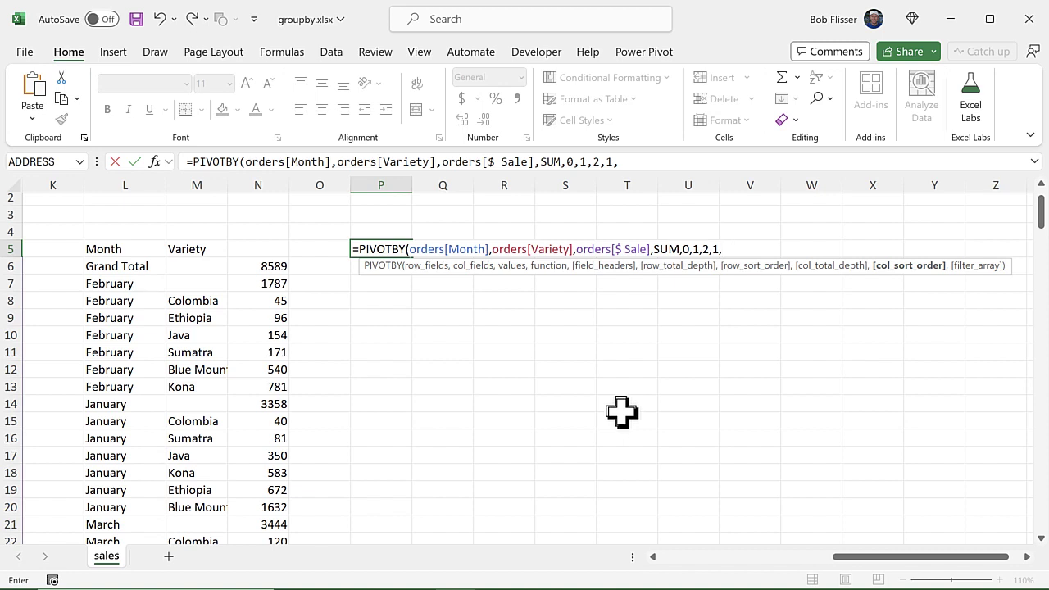
text(2))
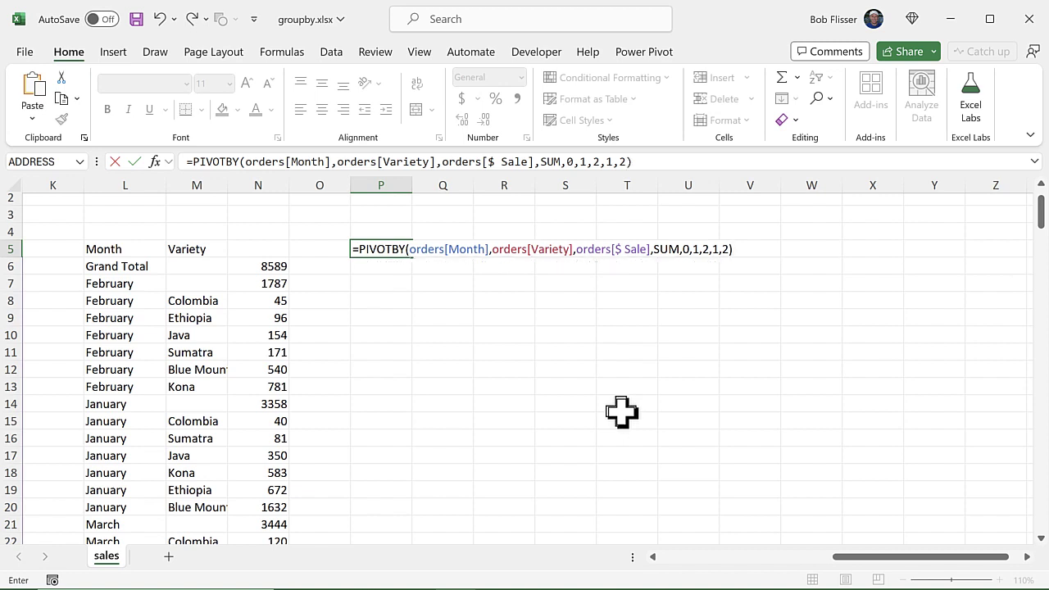
key(Return)
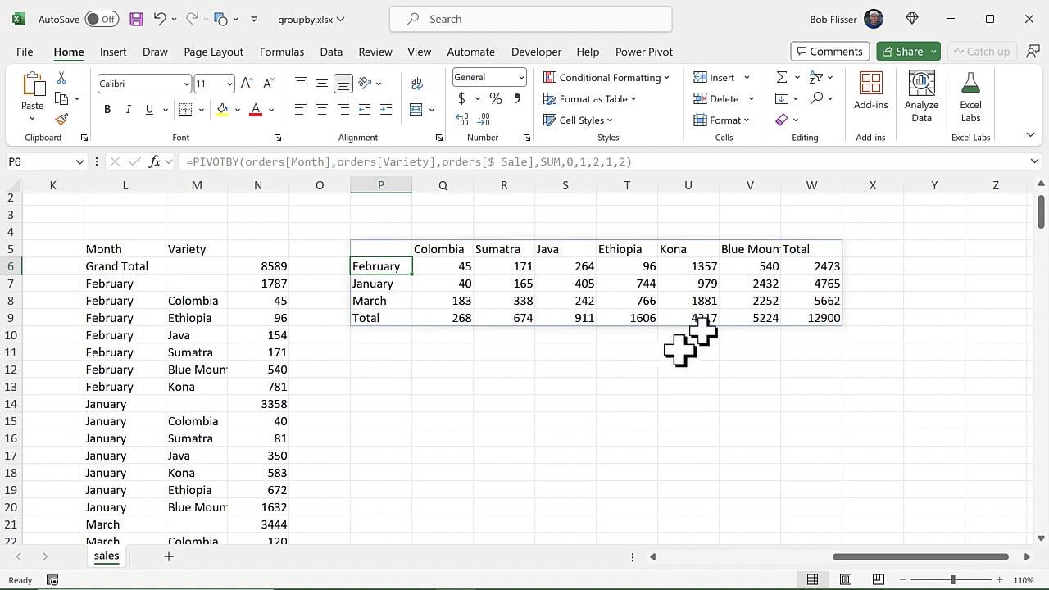
Step: Widen column V to fit the Blue Mountain heading and examine the PIVOTBY month rows, total row and Total column
drag(781, 186, 806, 185)
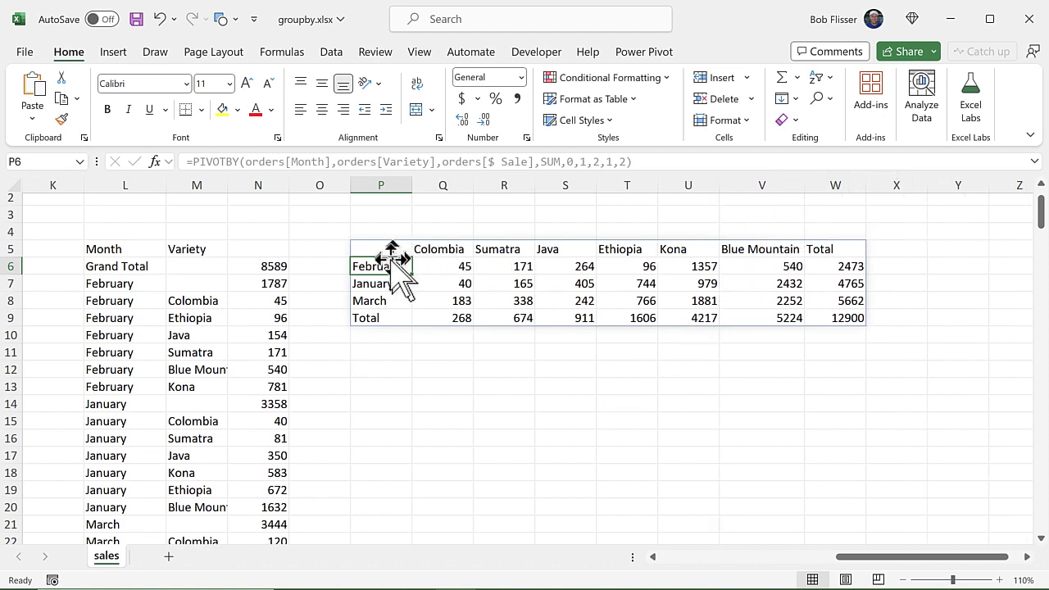
drag(379, 268, 837, 301)
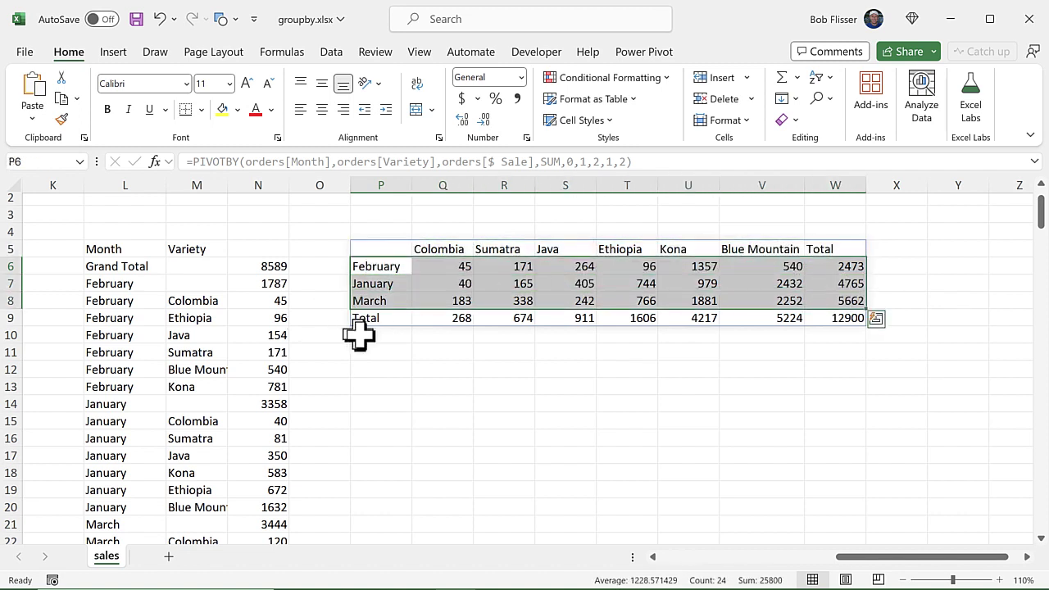
drag(380, 321, 775, 321)
drag(845, 246, 841, 302)
click(843, 287)
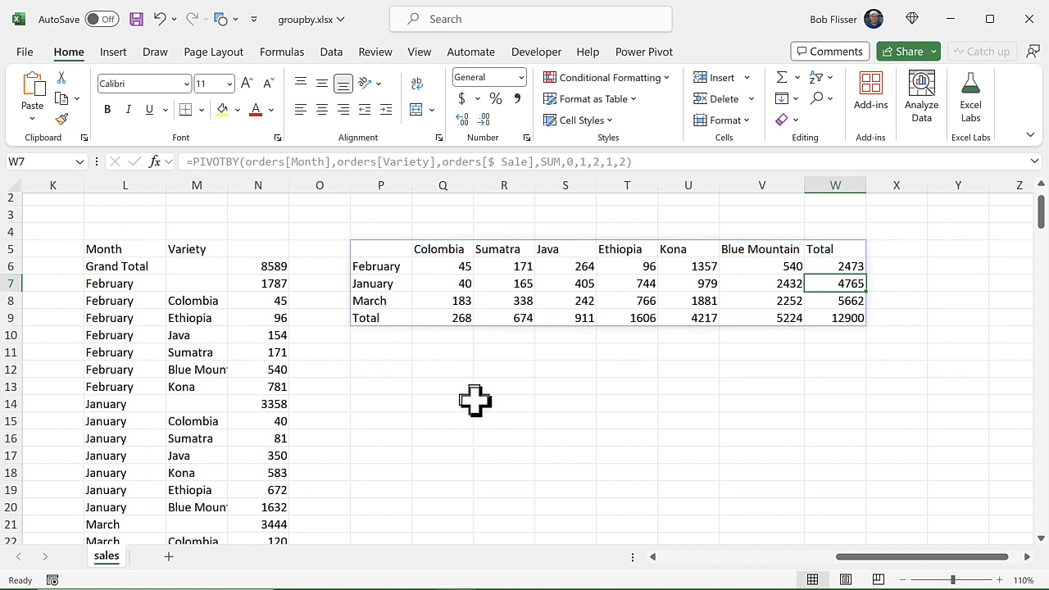
Step: Start a second PIVOTBY formula in cell P12, below the first PIVOTBY results
click(391, 371)
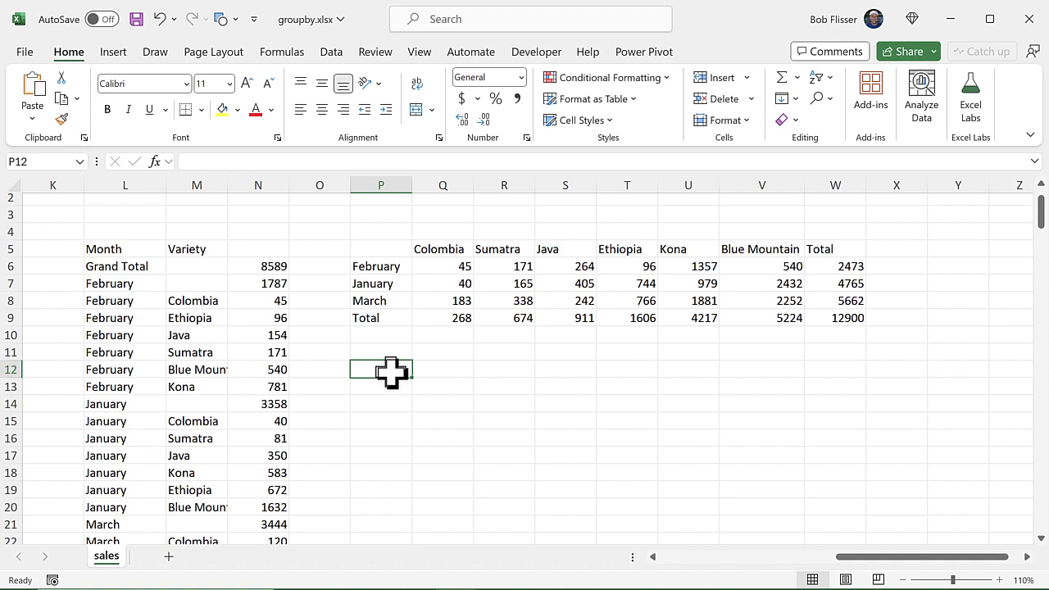
text(=)
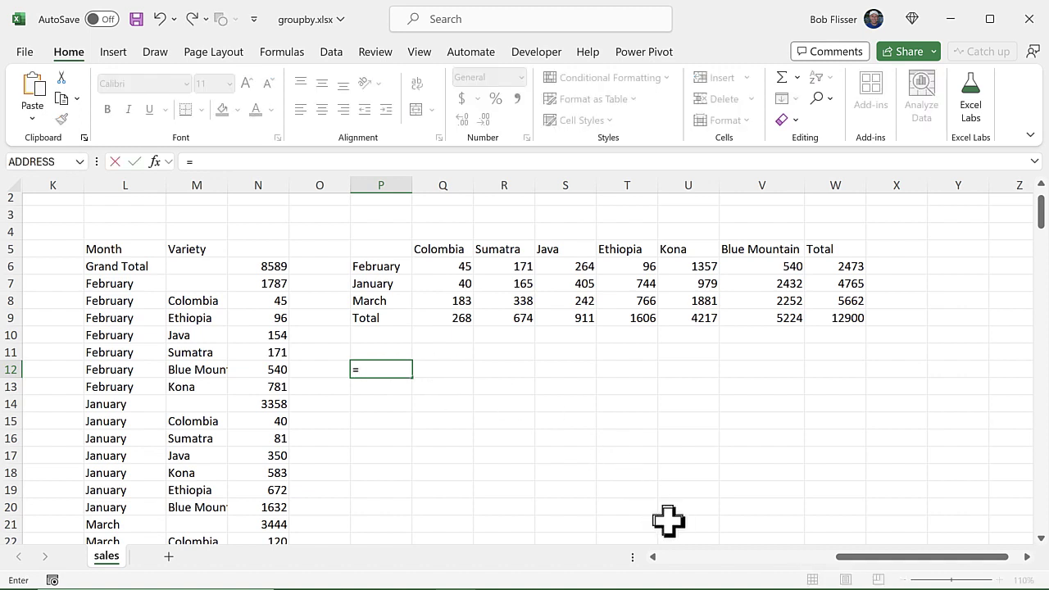
text(piv)
key(Tab)
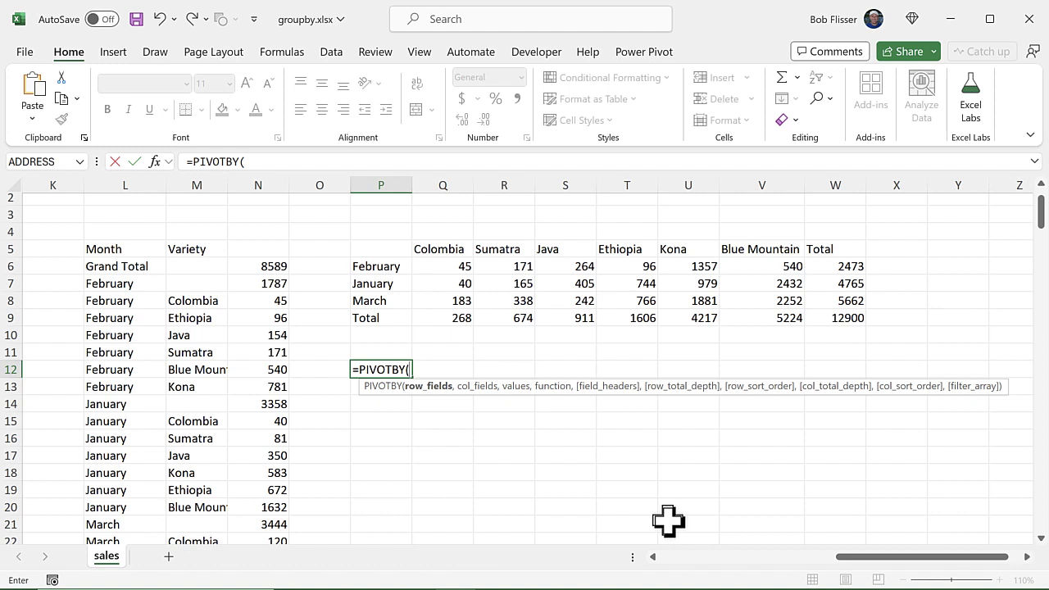
Step: Set the P12 PIVOTBY row fields to HSTACK(orders[State],orders[Variety])
text(hs)
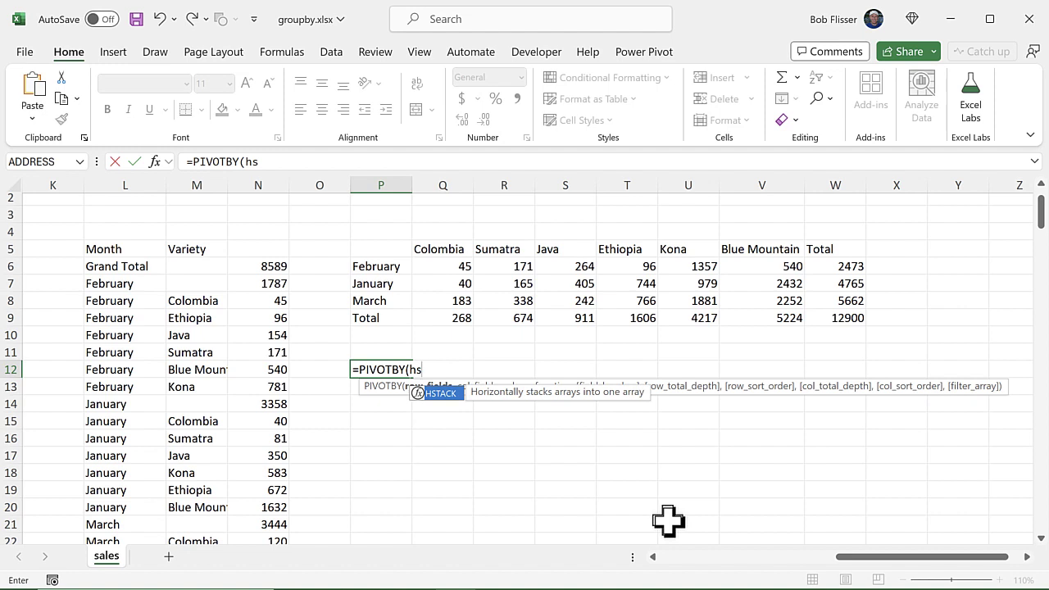
key(Tab)
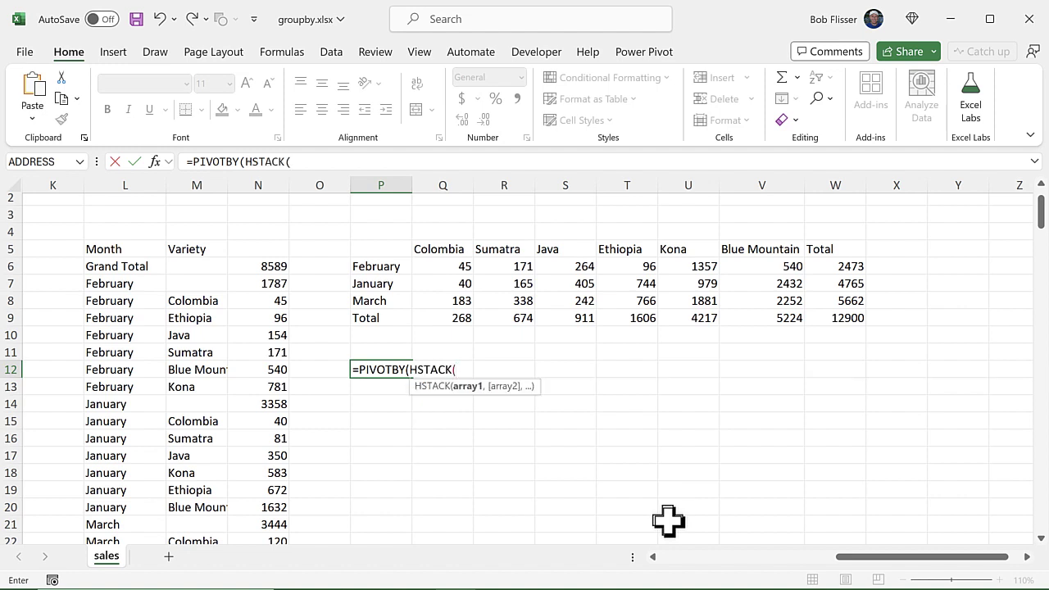
scroll(492, 483, left, 5)
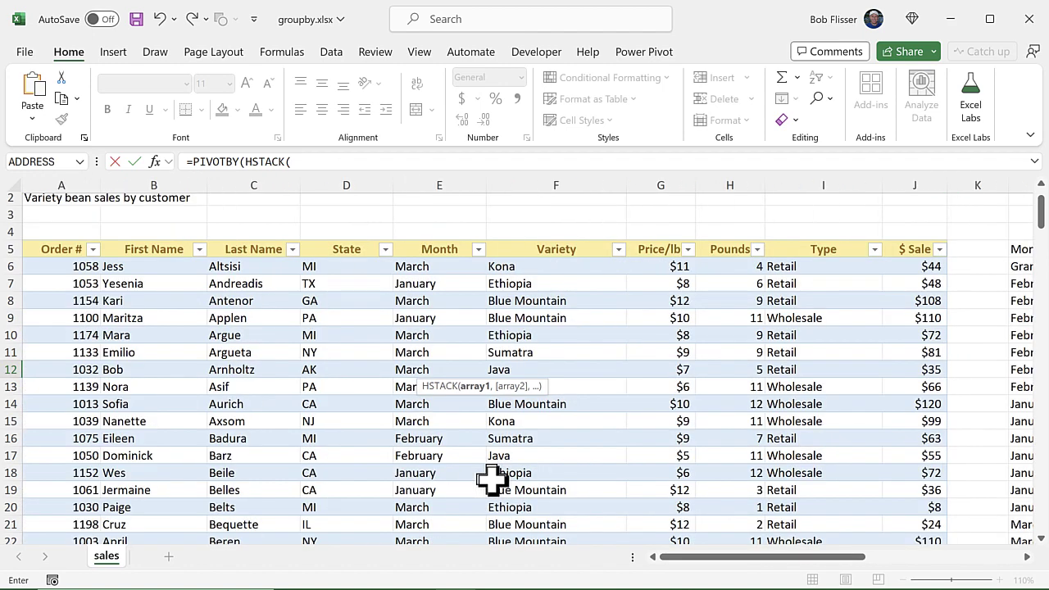
click(350, 237)
text(,)
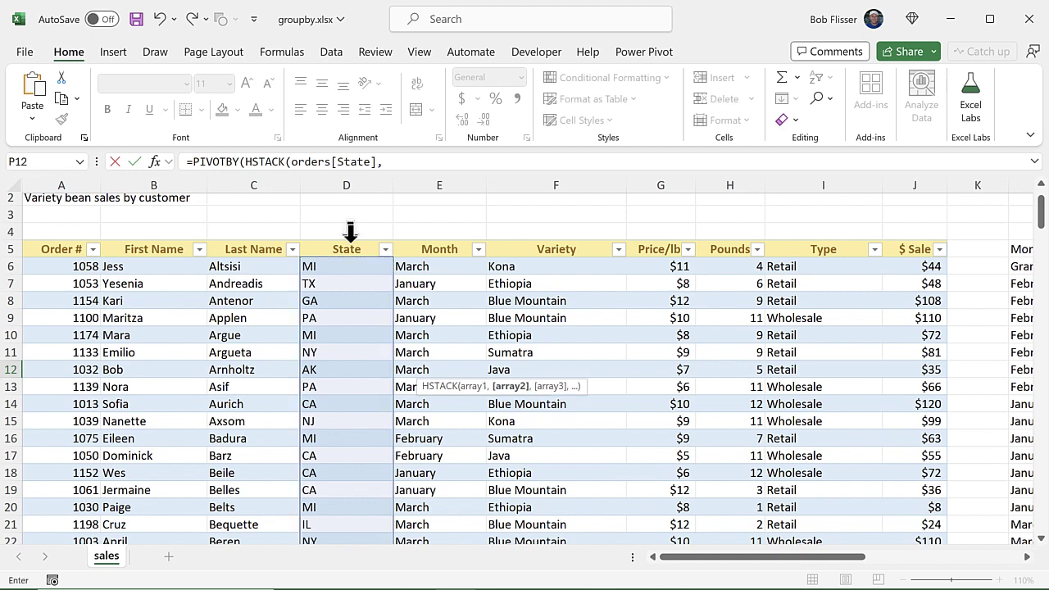
click(550, 235)
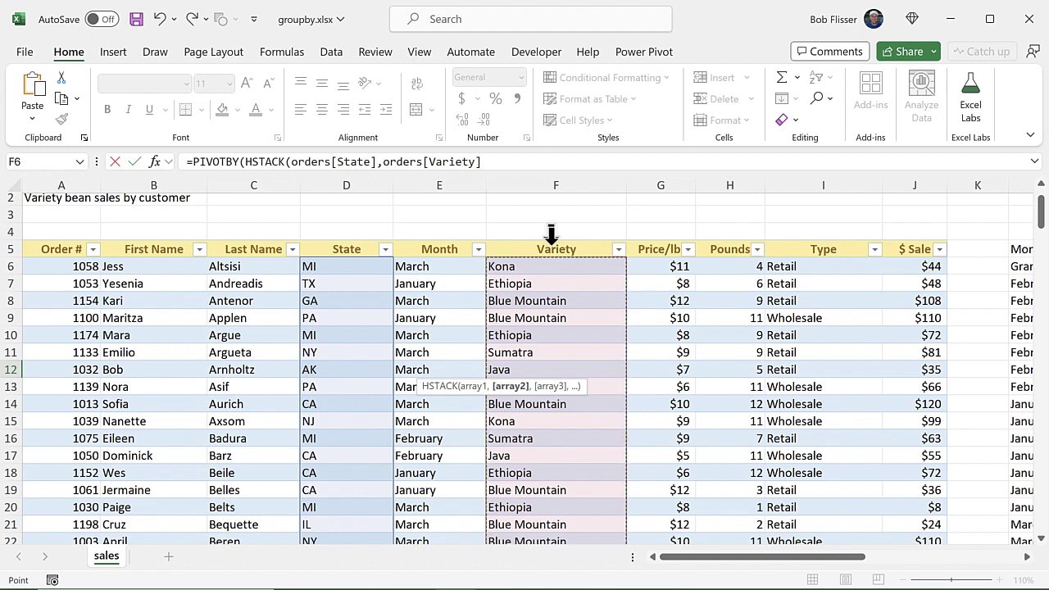
click(515, 162)
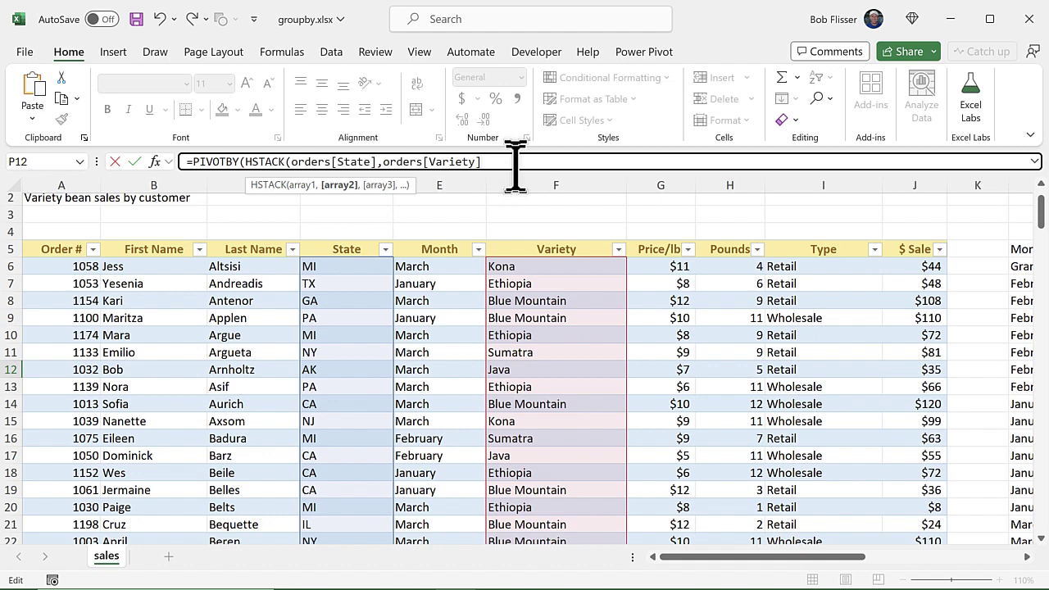
text())
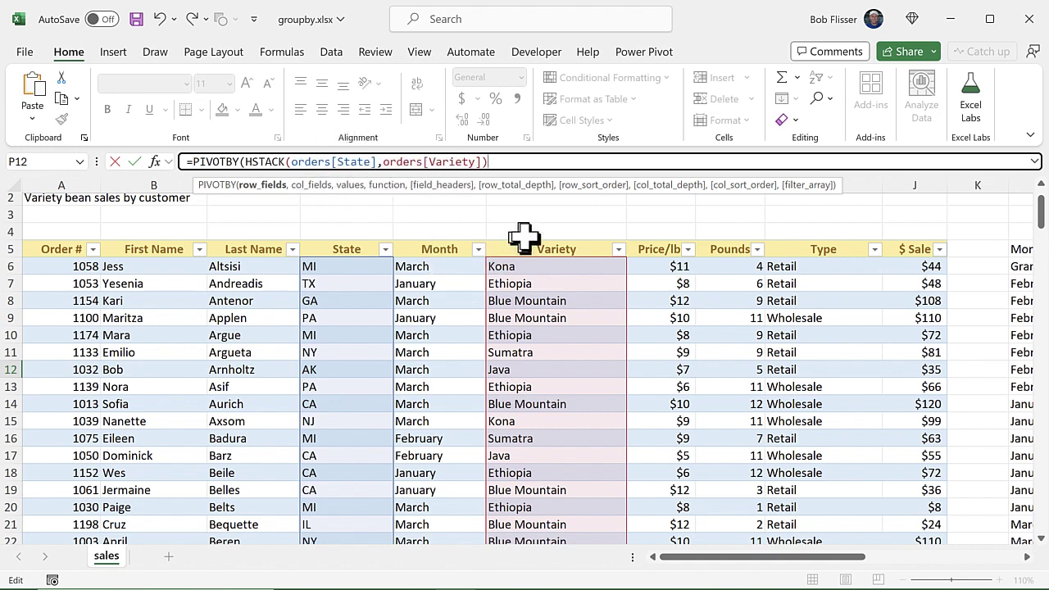
Step: Set the P12 PIVOTBY column fields to orders[Month] and the values to orders[$ Sale]
text(,)
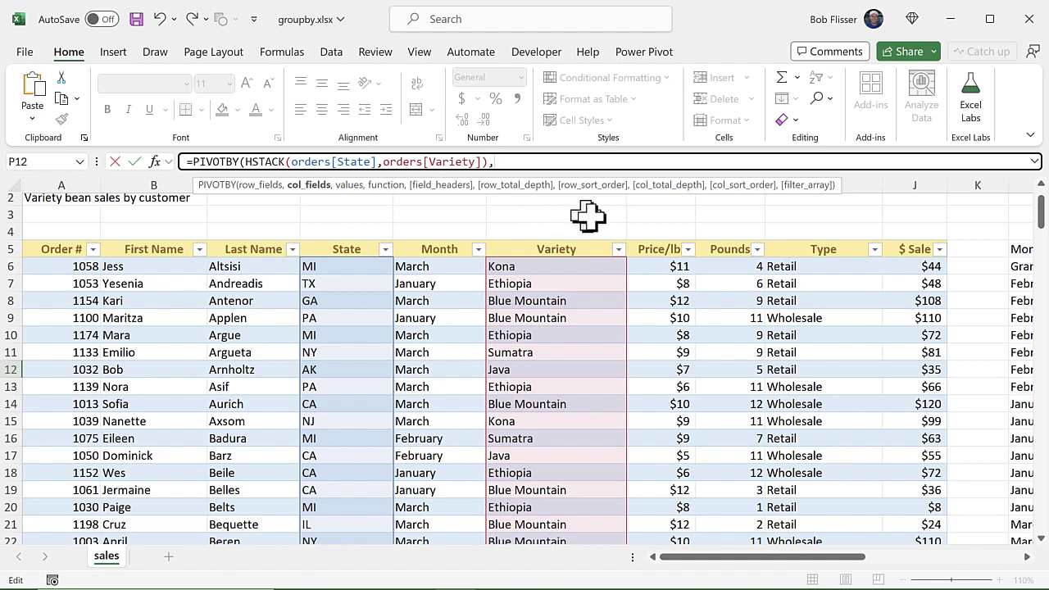
click(439, 233)
text(,)
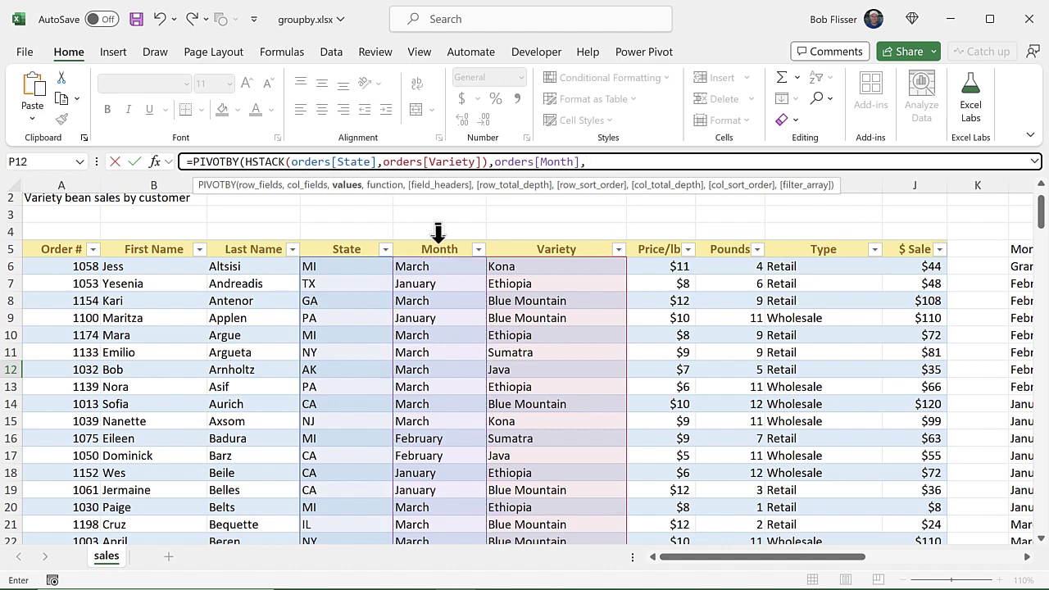
click(913, 235)
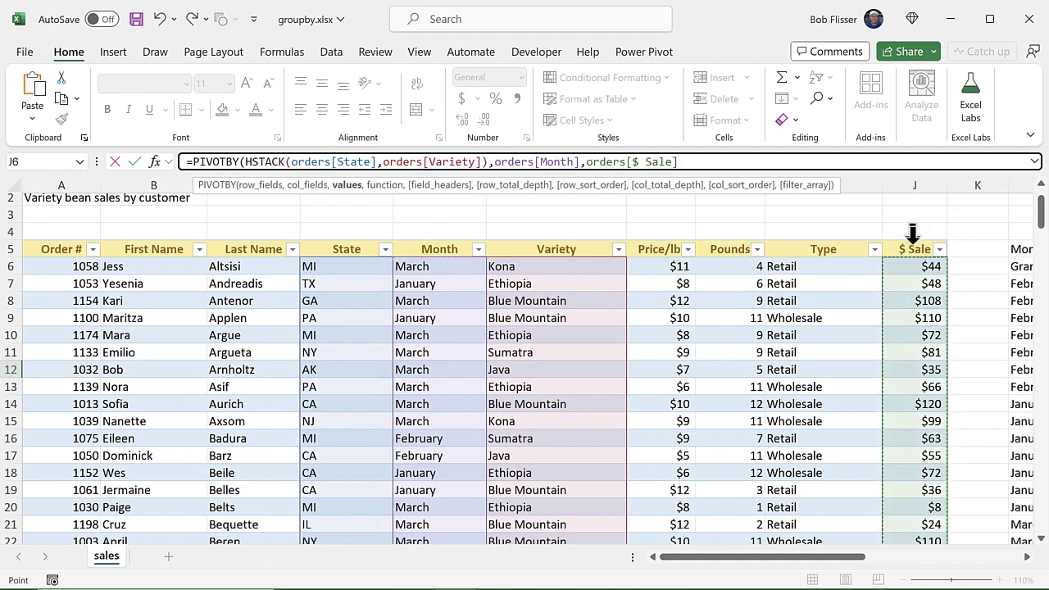
Step: Set the P12 PIVOTBY function to SUM, the field headers to 0 and the row total depth to 2 - Grand and subtotals
text(,)
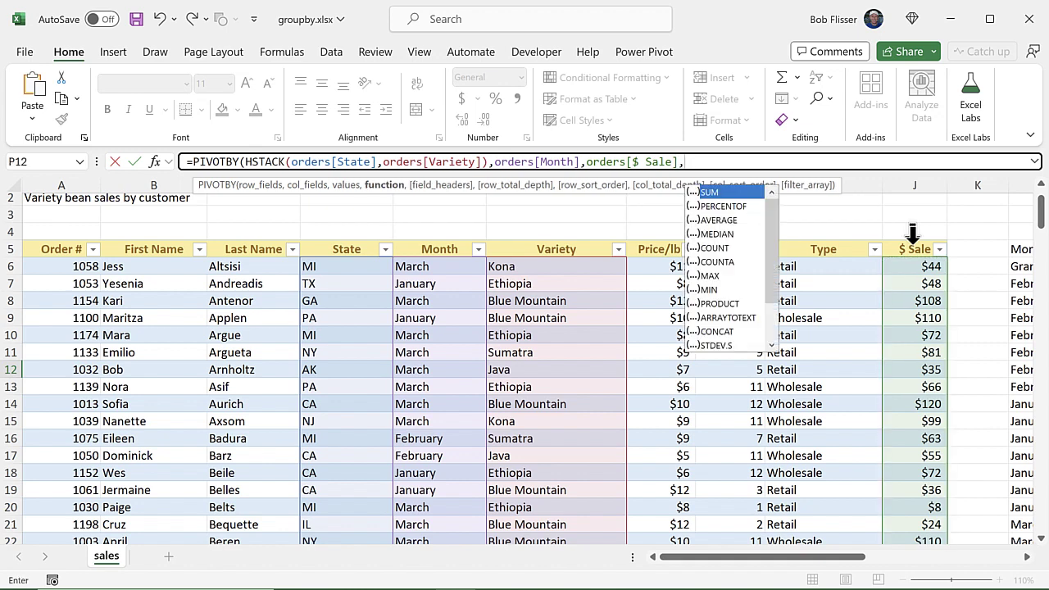
key(Tab)
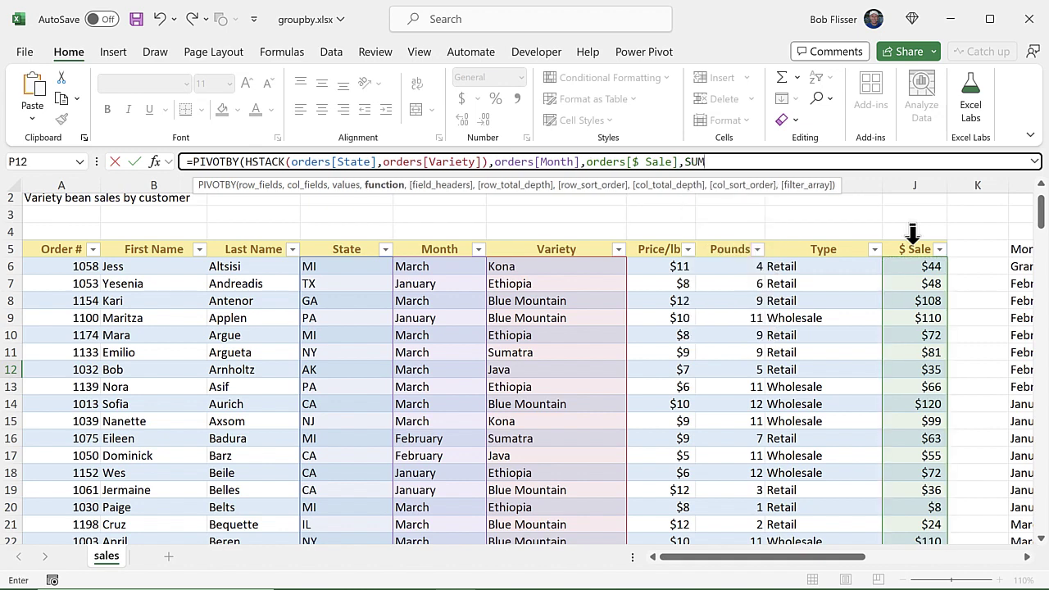
text(,0,)
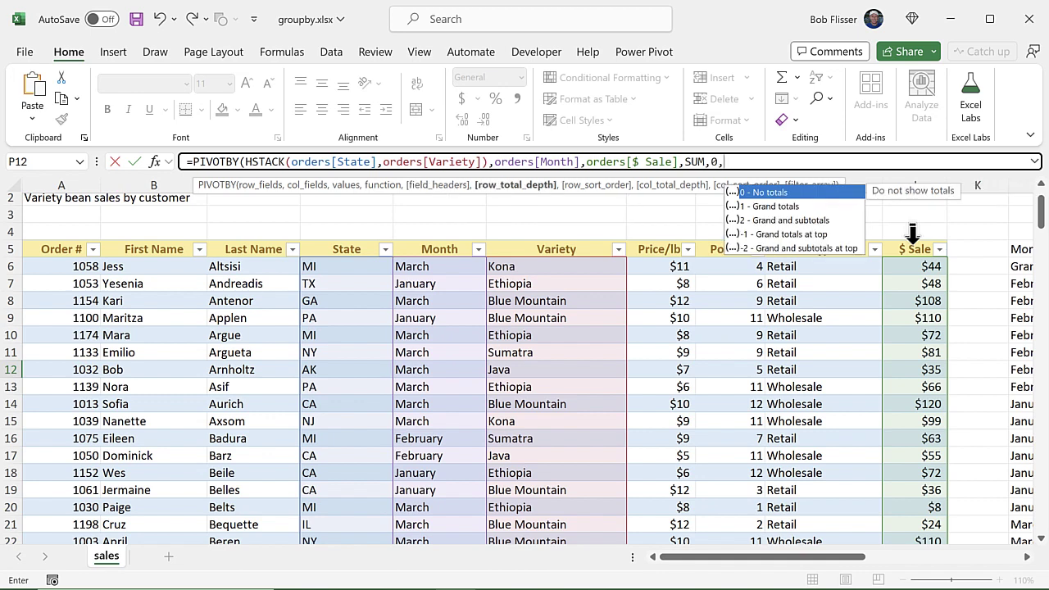
key(Down)
key(Down)
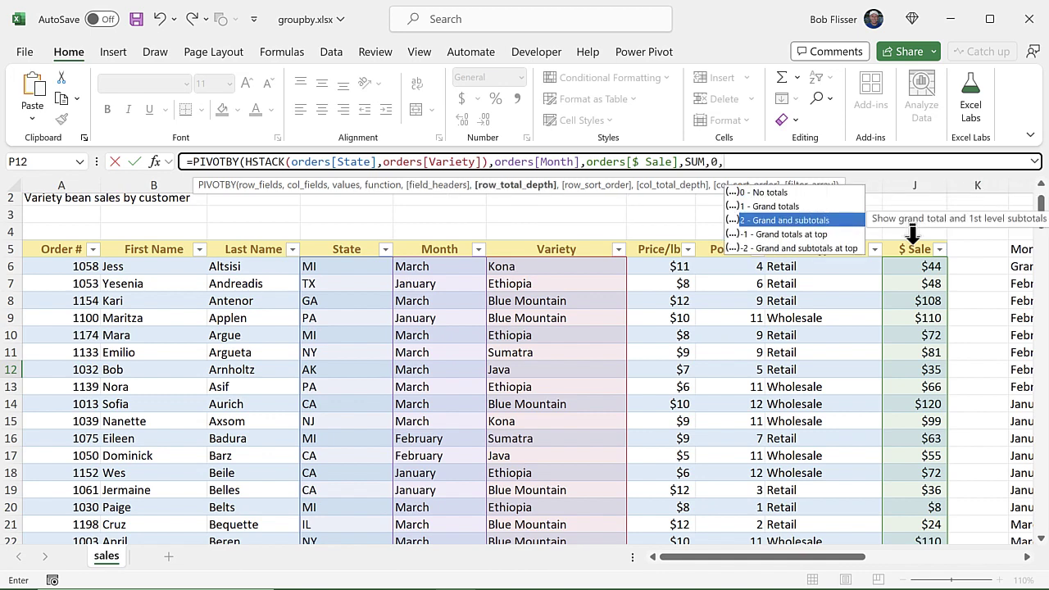
key(Tab)
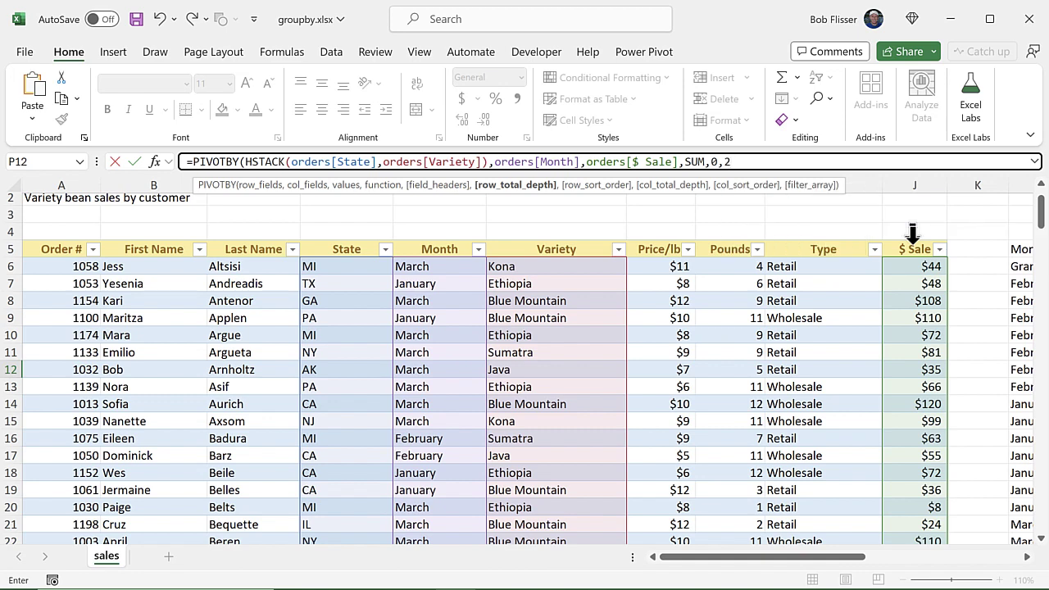
Step: Skip the row sort, column total and column sort arguments, filter by orders[Type]="wholesale", and complete the P12 formula
text(,)
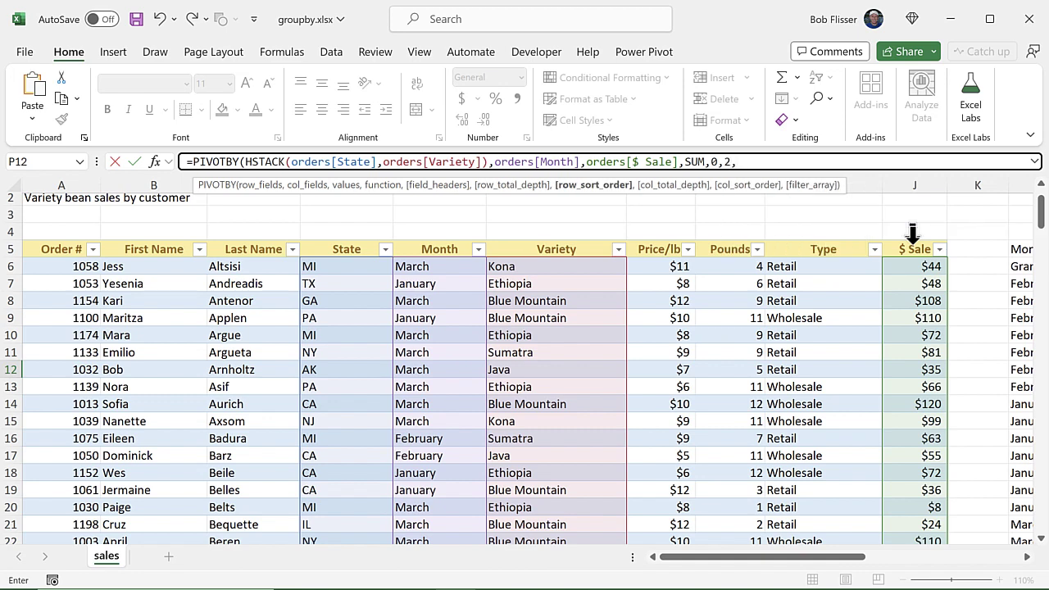
text(,)
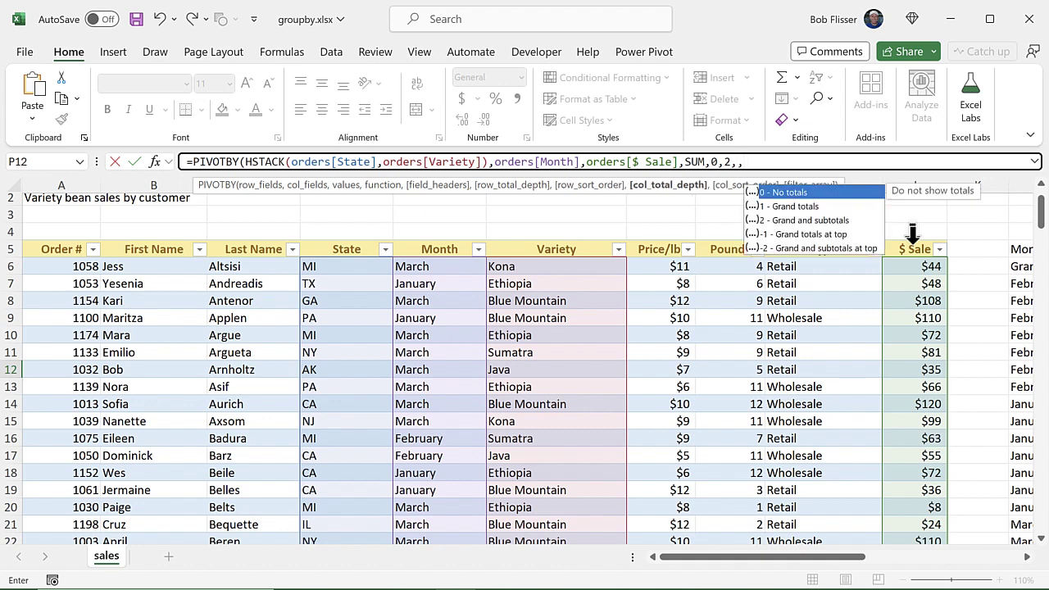
text(,)
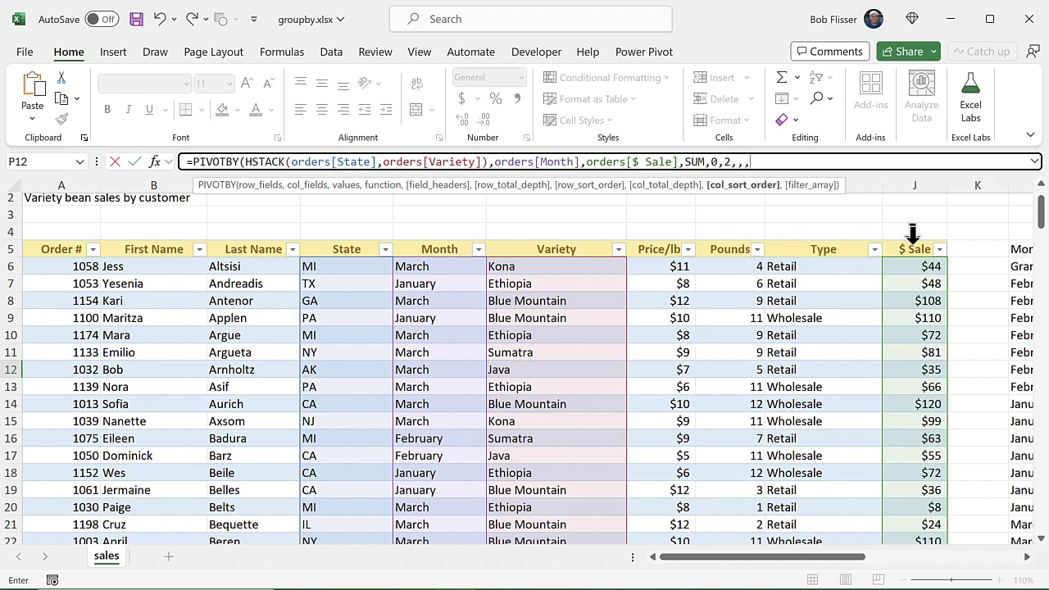
text(,)
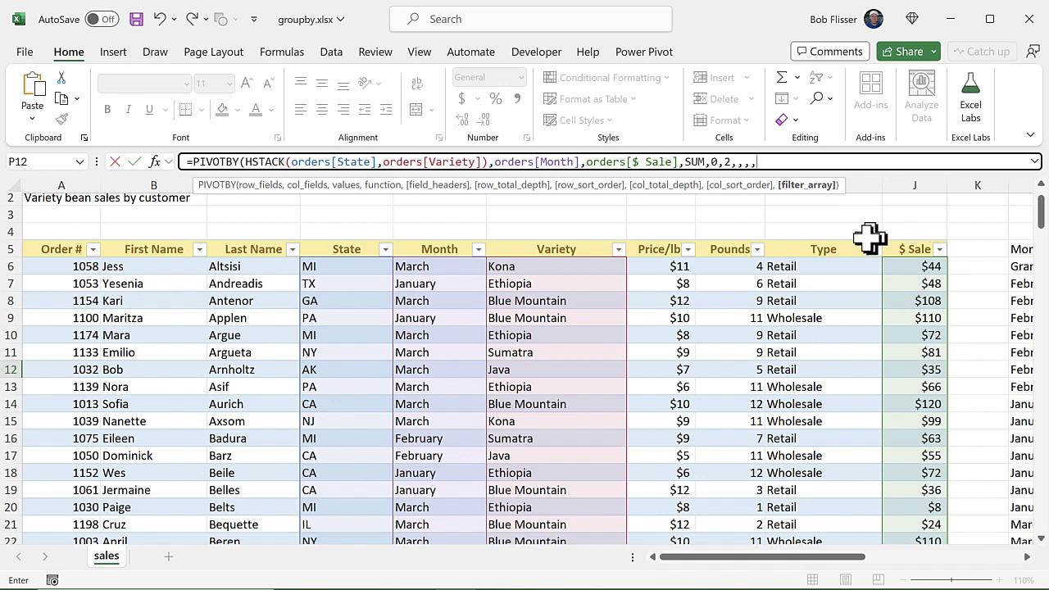
click(811, 234)
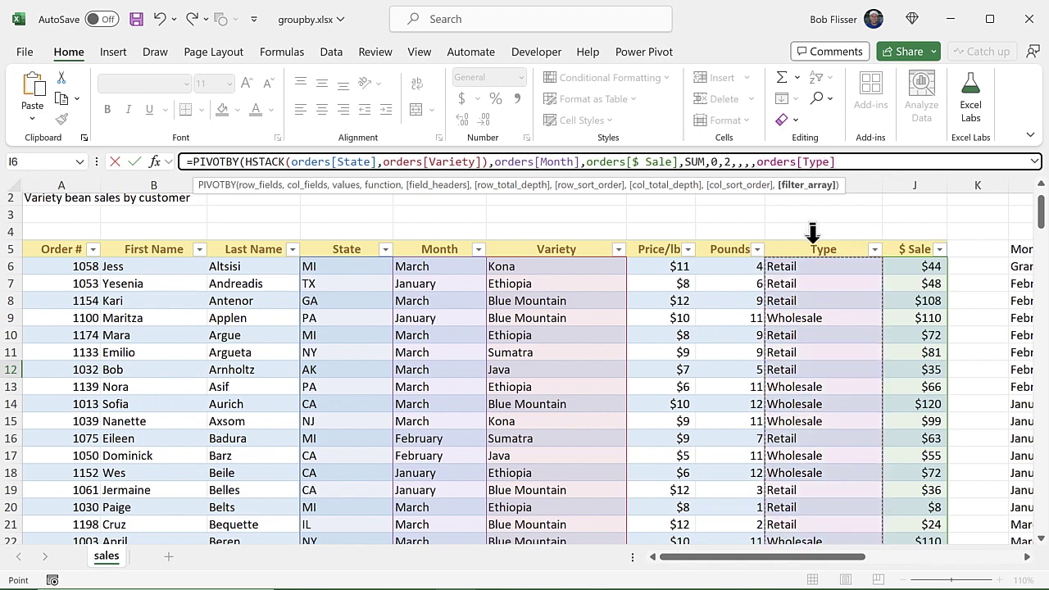
text(="wholesale)
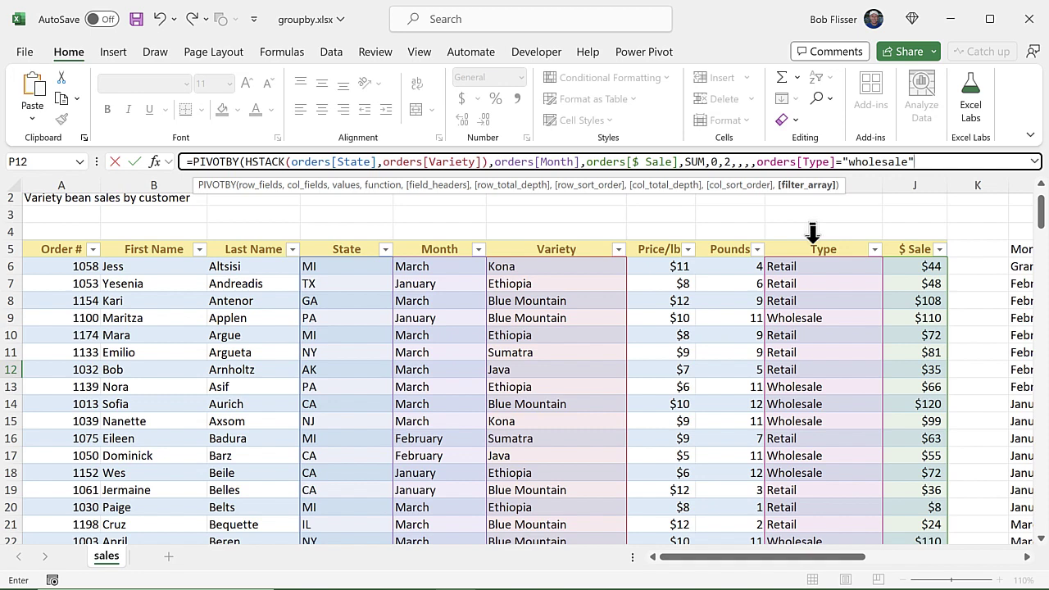
text())
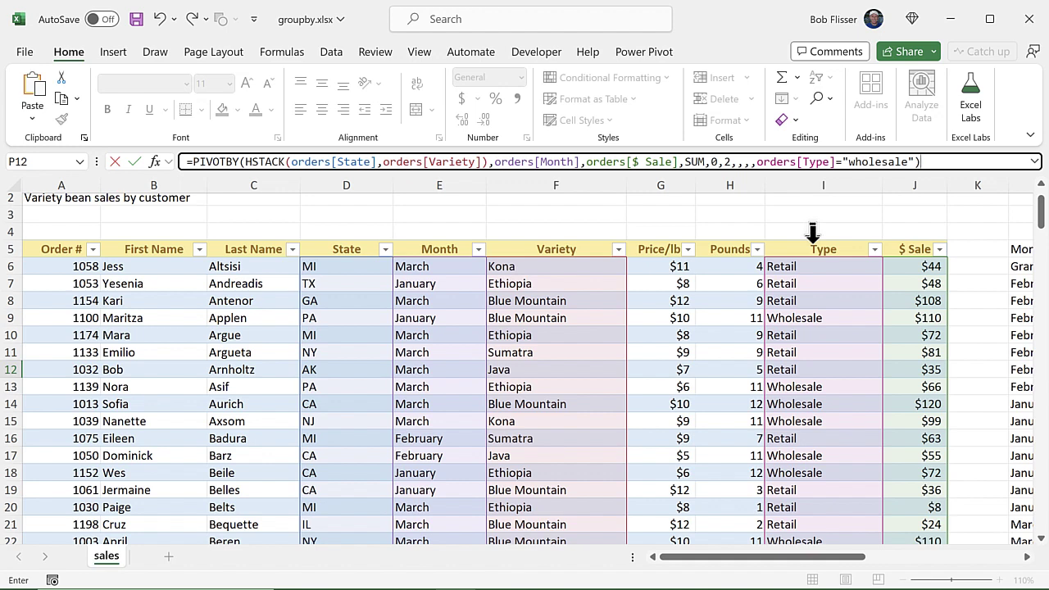
key(Return)
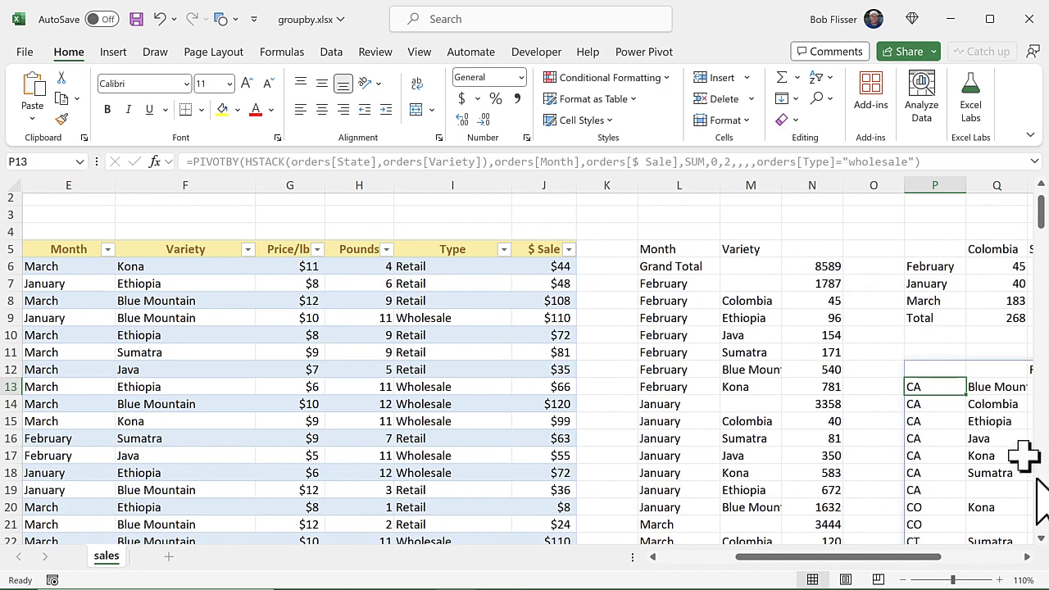
Step: Widen column Q so the Blue Mountain variety name fits in the P12 PIVOTBY results
scroll(1024, 556, right, 4)
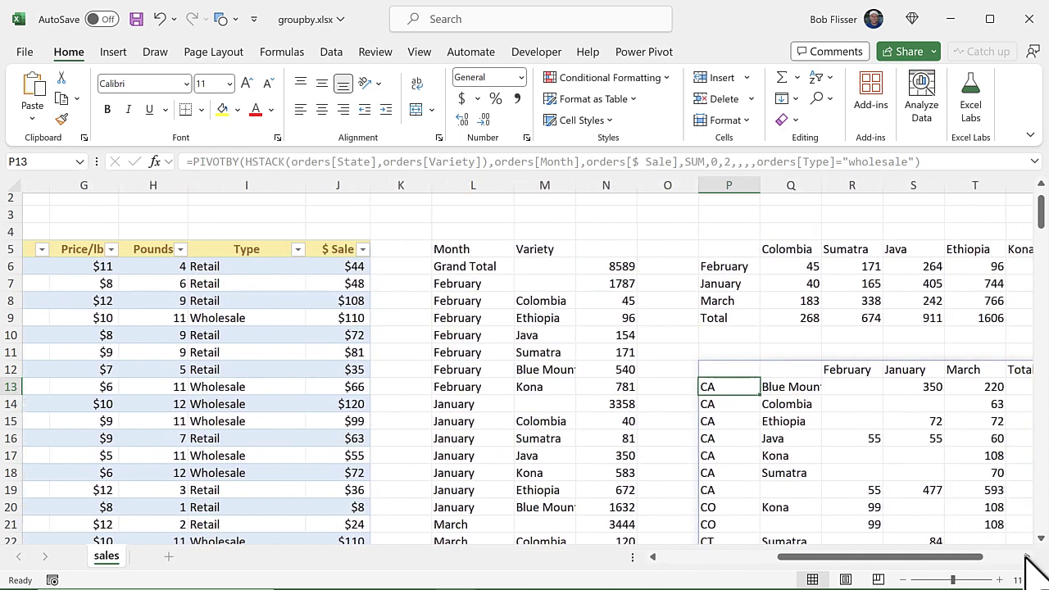
scroll(1029, 564, right, 2)
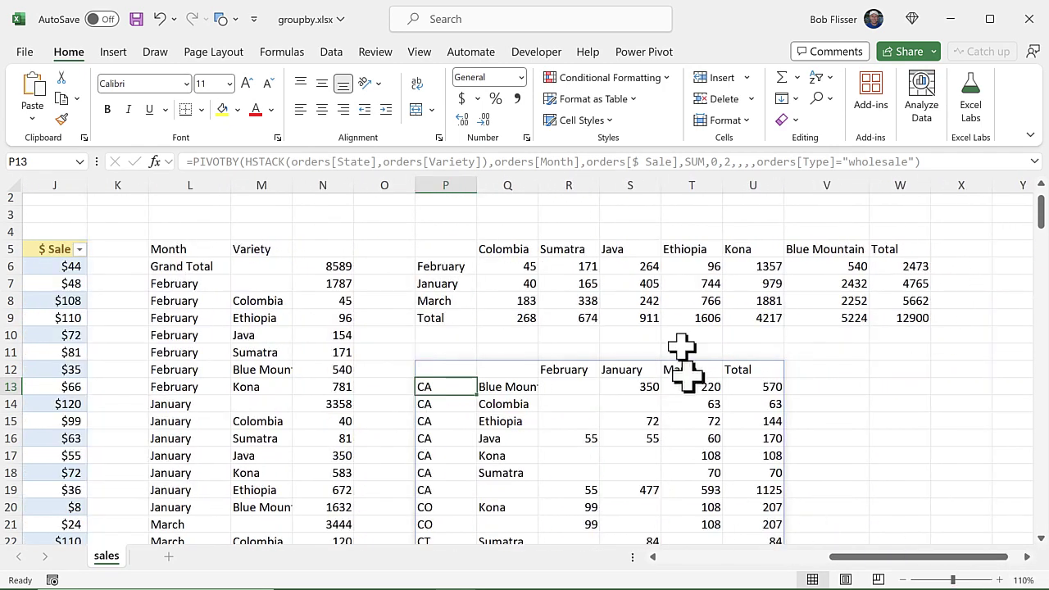
drag(538, 179, 564, 178)
Step: Examine the month headings, the state and variety columns, and the CA subtotal row in the P12 PIVOTBY results
scroll(785, 379, down, 2)
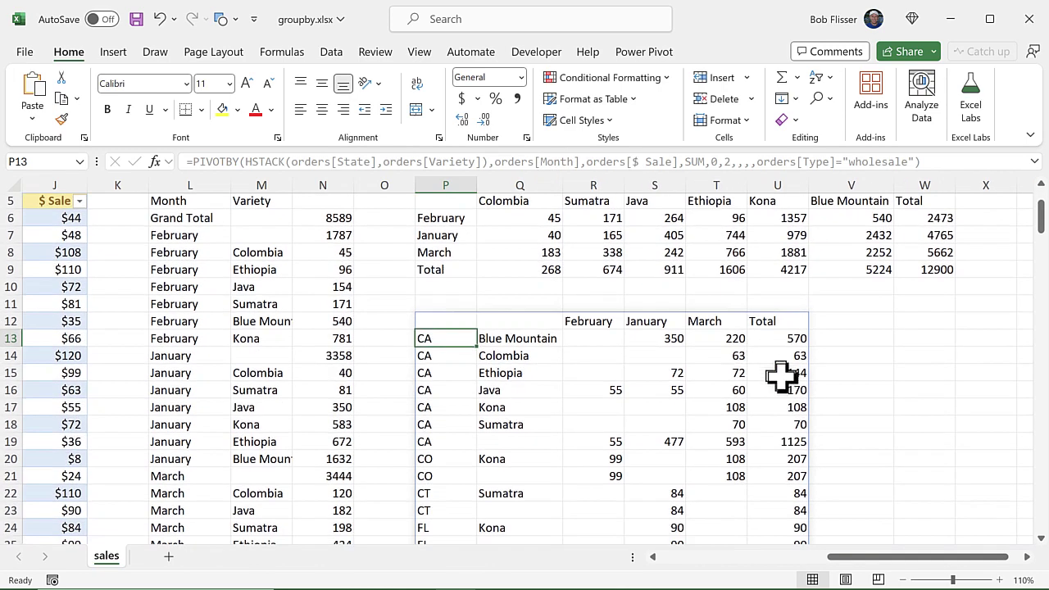
scroll(785, 380, down, 1)
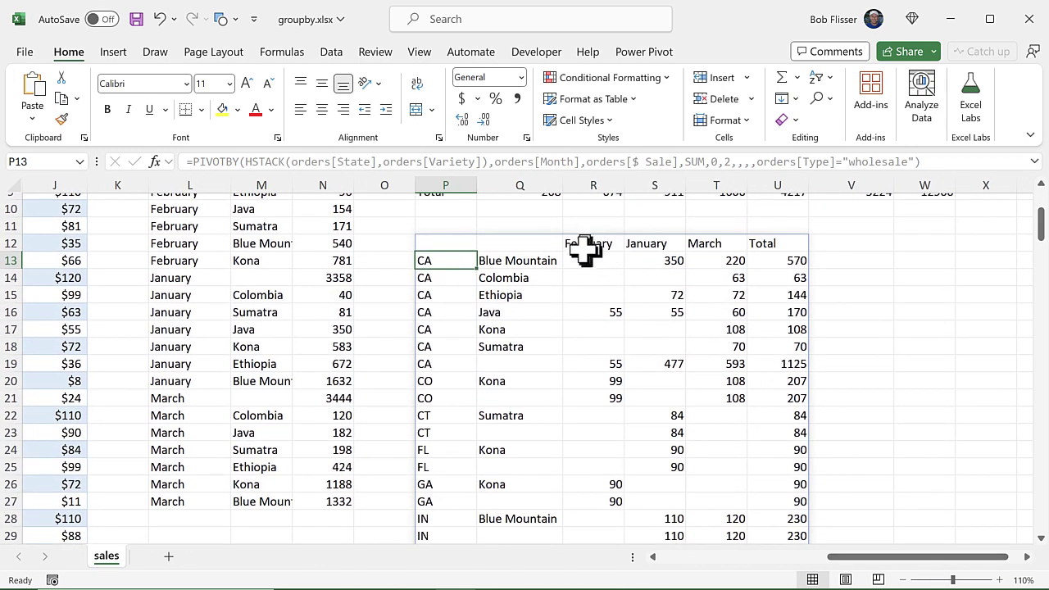
drag(571, 240, 771, 243)
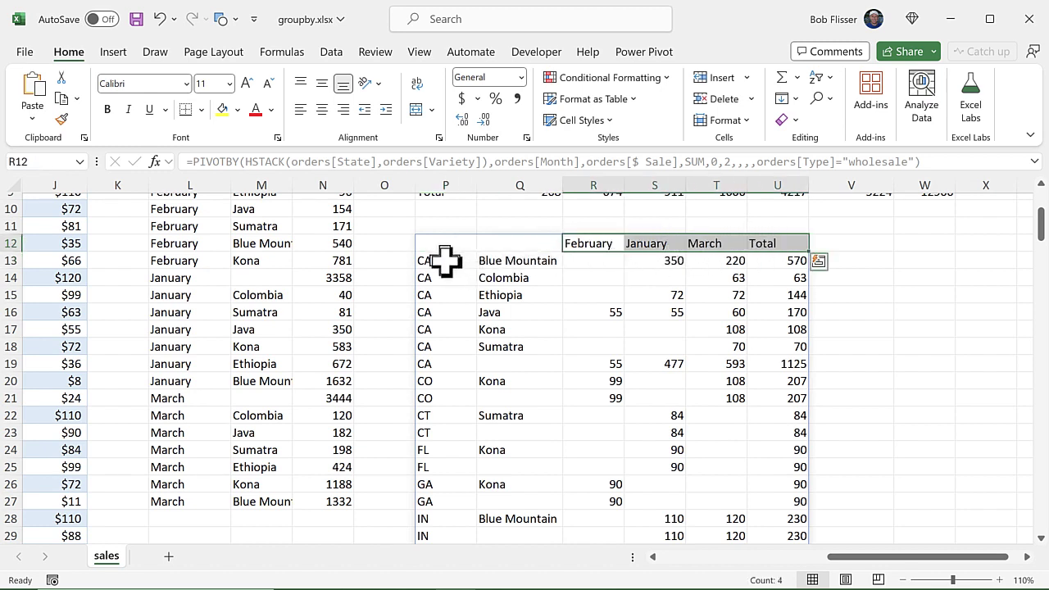
drag(445, 261, 444, 392)
drag(522, 261, 520, 347)
click(514, 318)
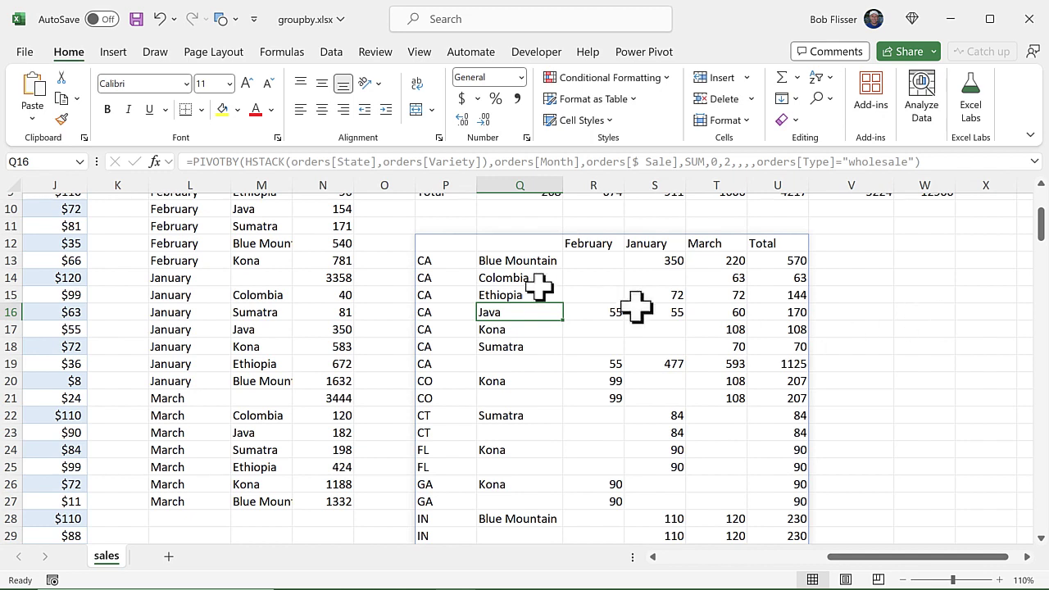
drag(443, 241, 811, 243)
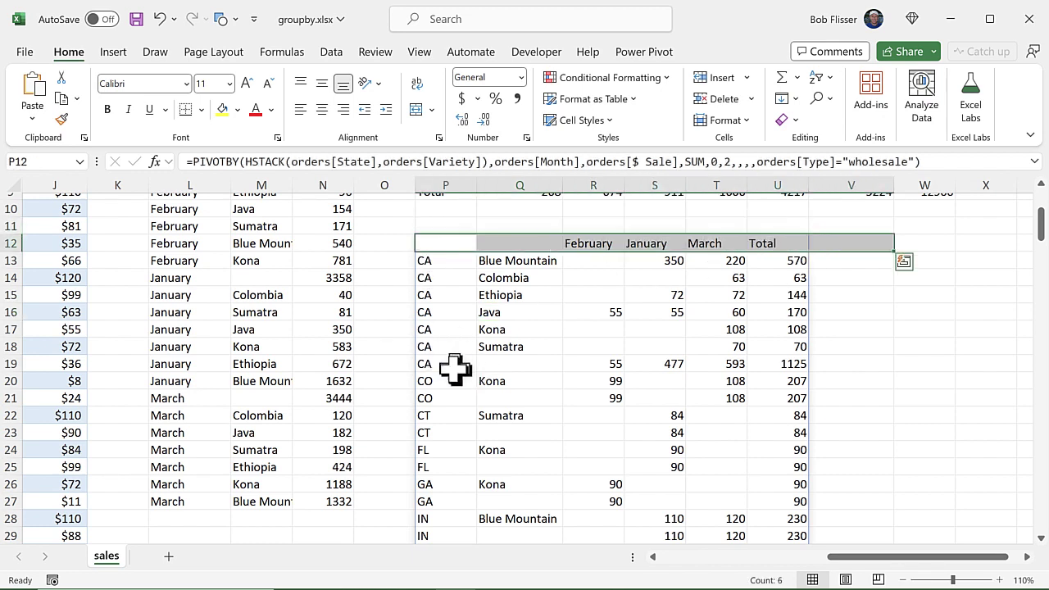
drag(445, 363, 779, 369)
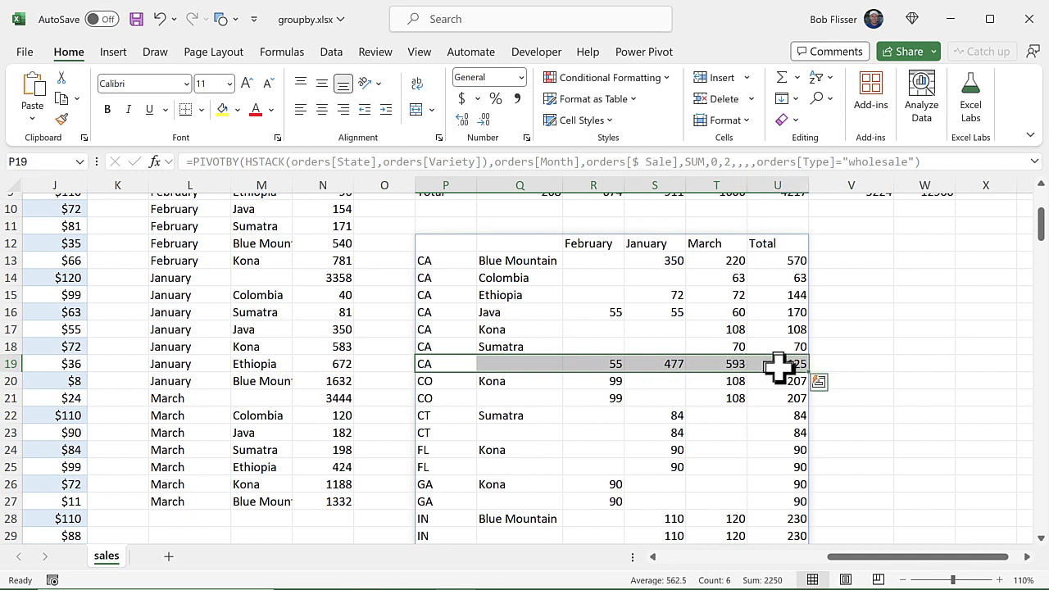
click(511, 364)
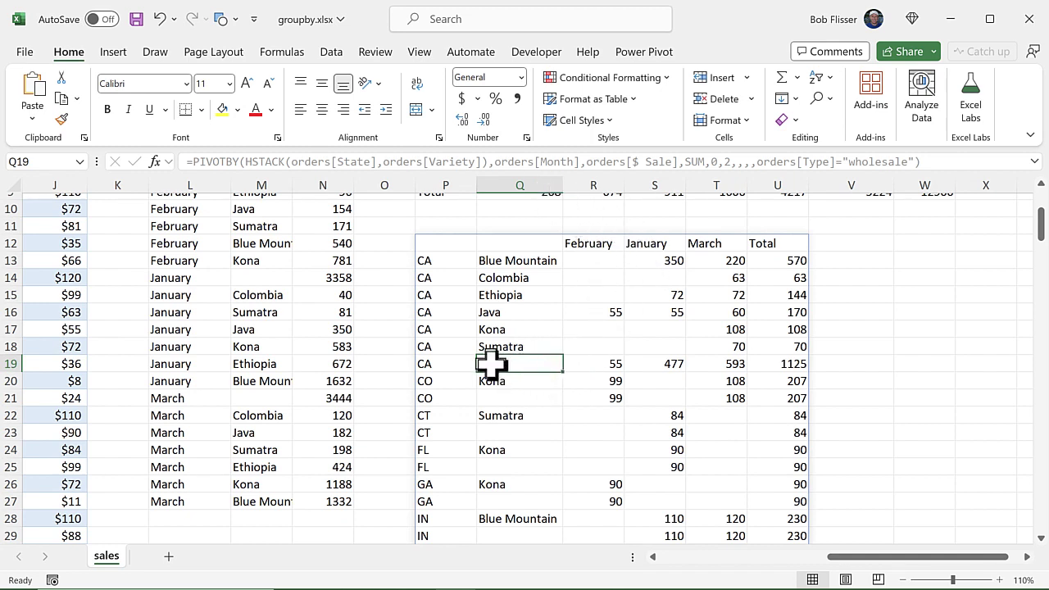
drag(443, 363, 775, 365)
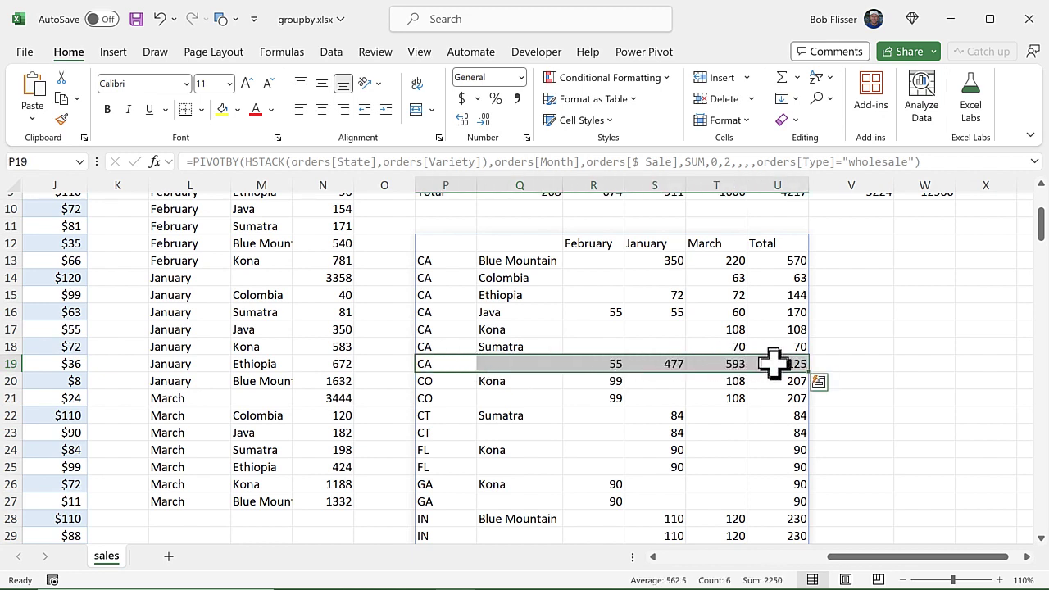
click(531, 364)
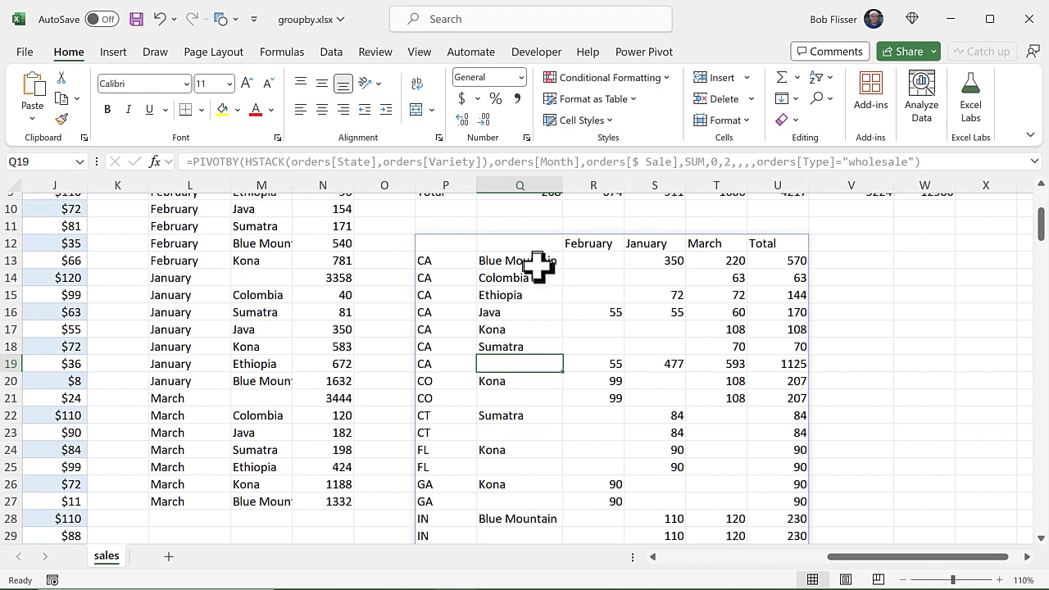
Step: Select the entire P12 PIVOTBY result range, from the heading row through the Grand Total row
click(522, 243)
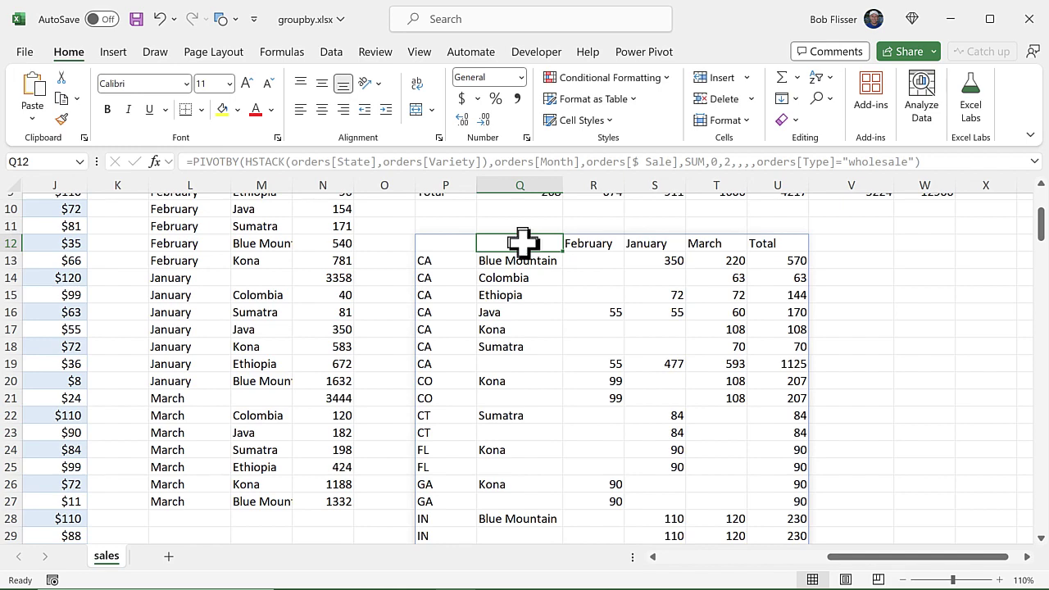
key(ctrl+a)
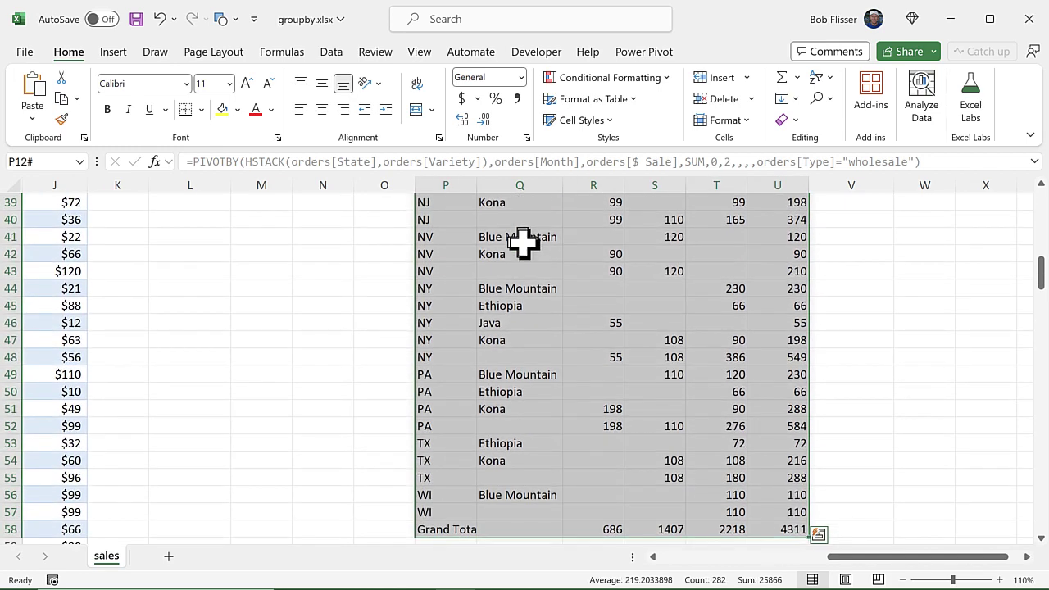
scroll(656, 363, down, 1)
scroll(656, 364, up, 1)
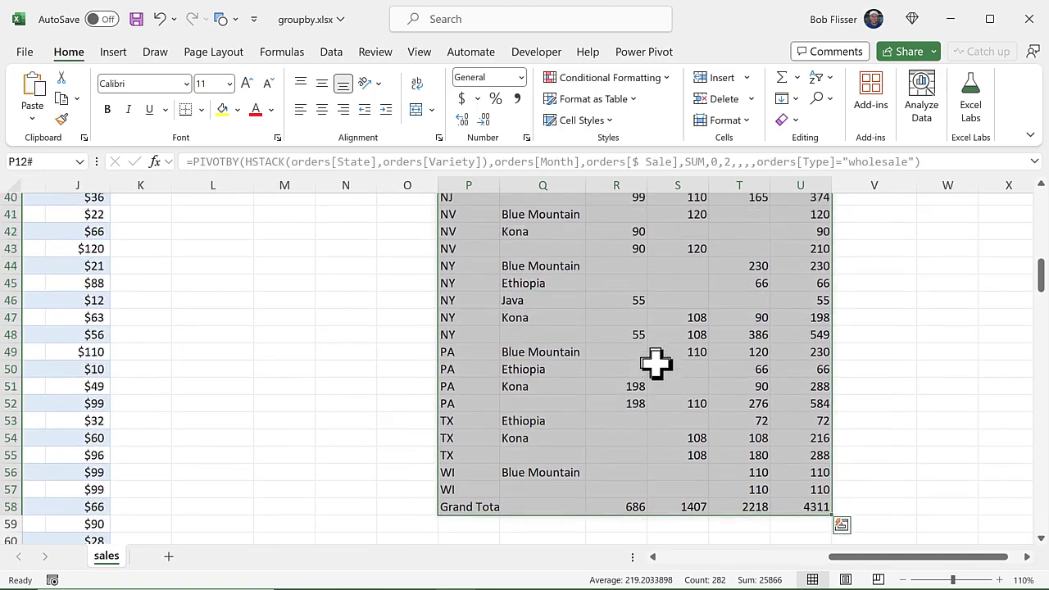
scroll(656, 363, up, 7)
scroll(656, 364, right, 2)
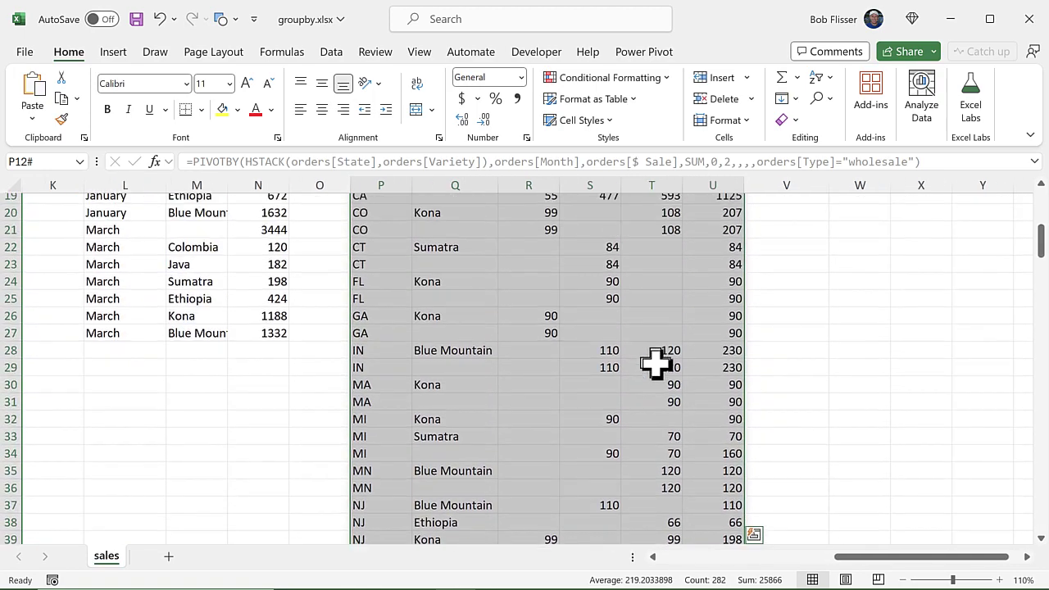
scroll(655, 363, up, 4)
scroll(656, 363, left, 2)
scroll(656, 363, right, 2)
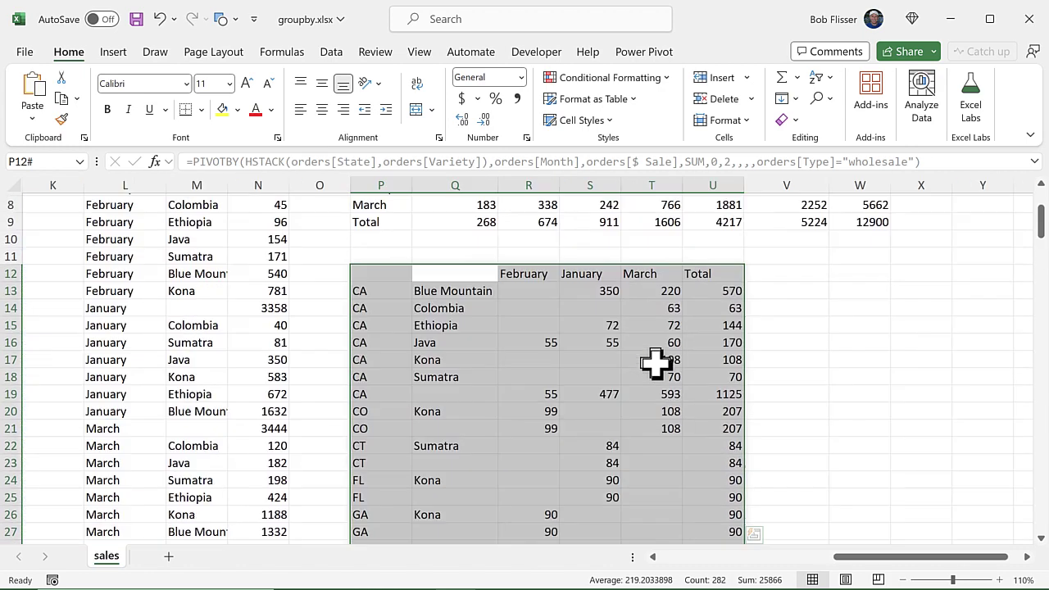
scroll(656, 363, up, 1)
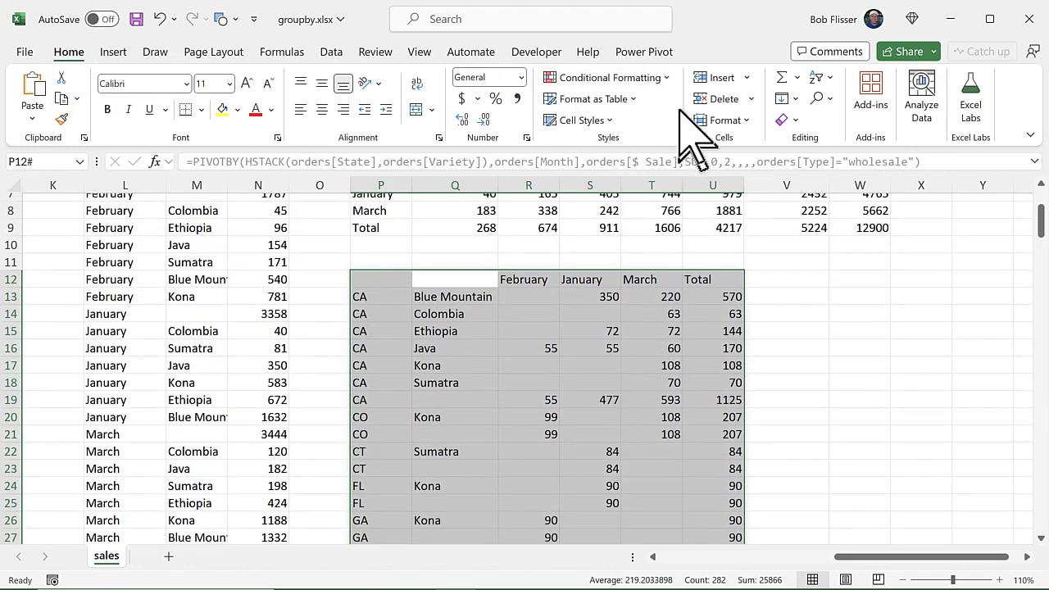
Step: Start a new formula-based conditional formatting rule for the P12 PIVOTBY results with the condition =$q12=""
click(668, 79)
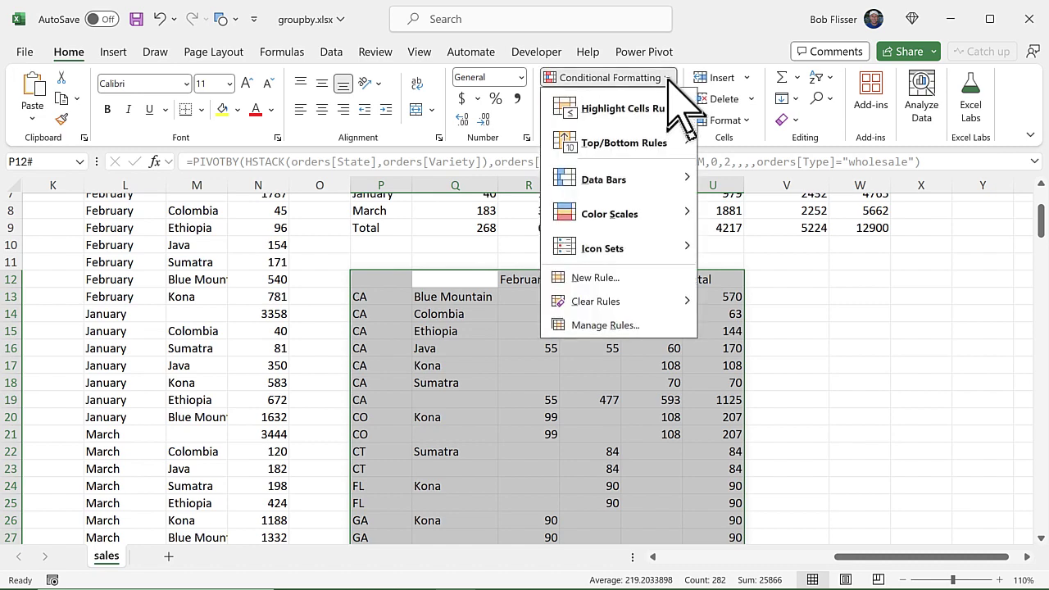
click(630, 279)
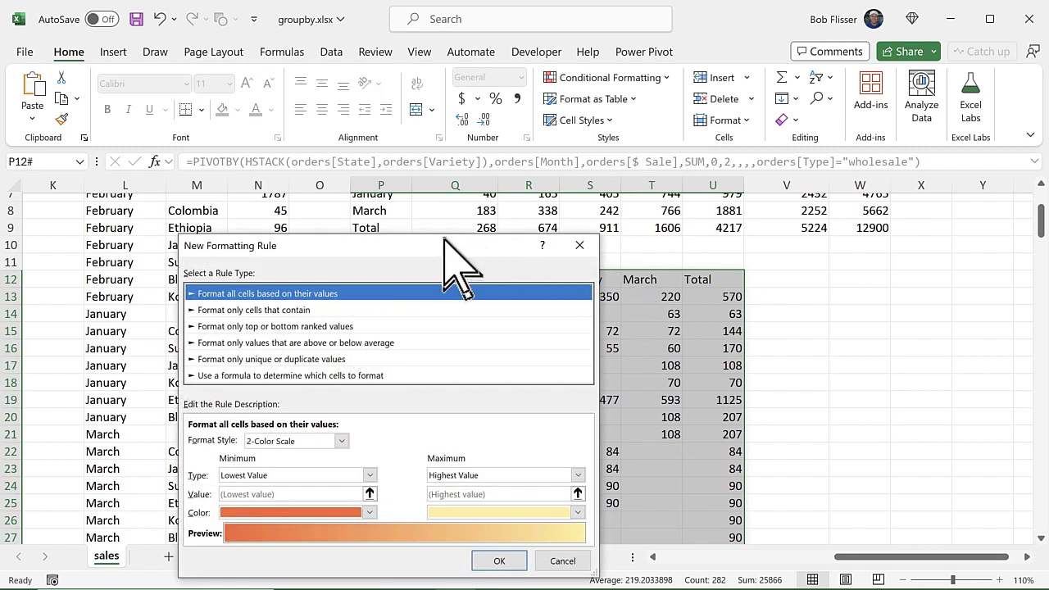
drag(443, 244, 426, 122)
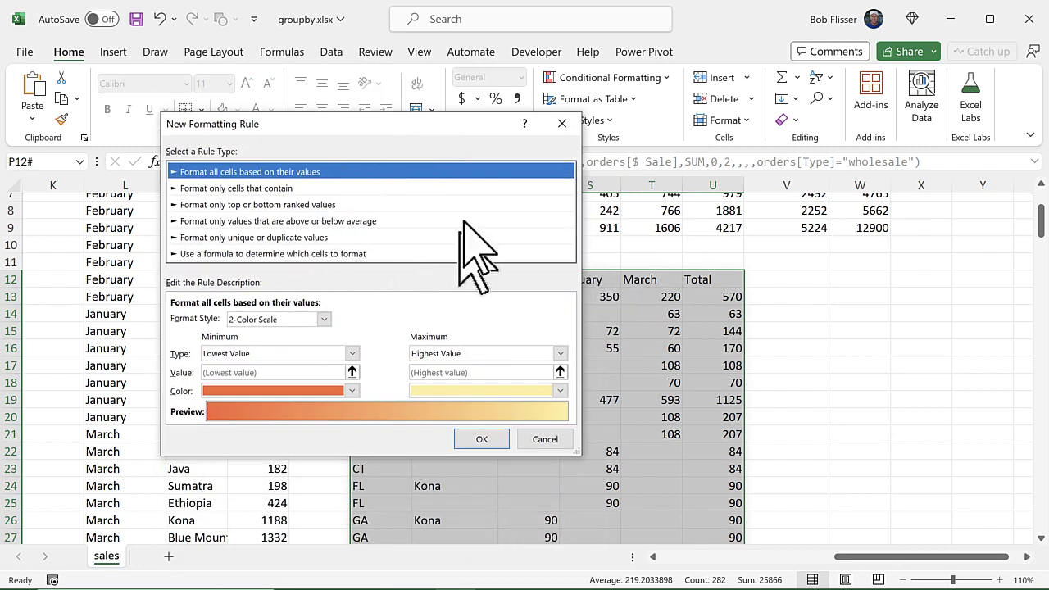
click(351, 255)
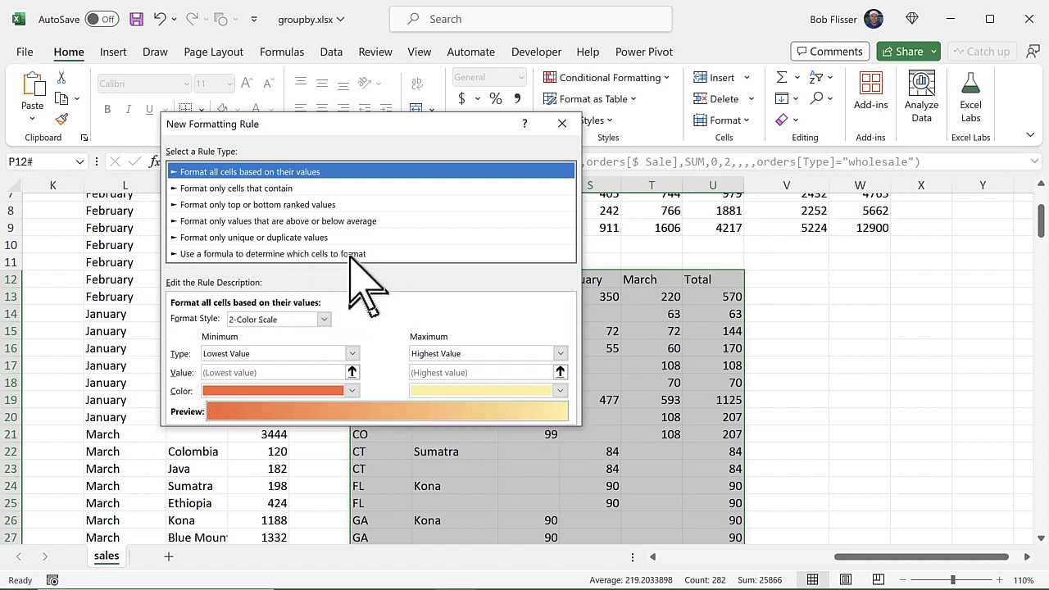
click(263, 319)
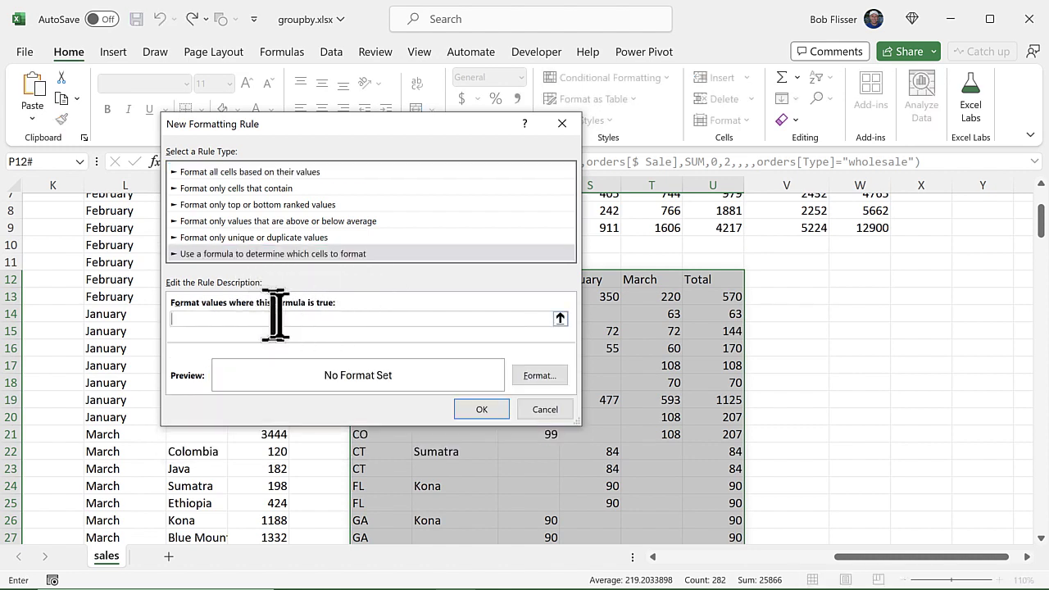
text(=)
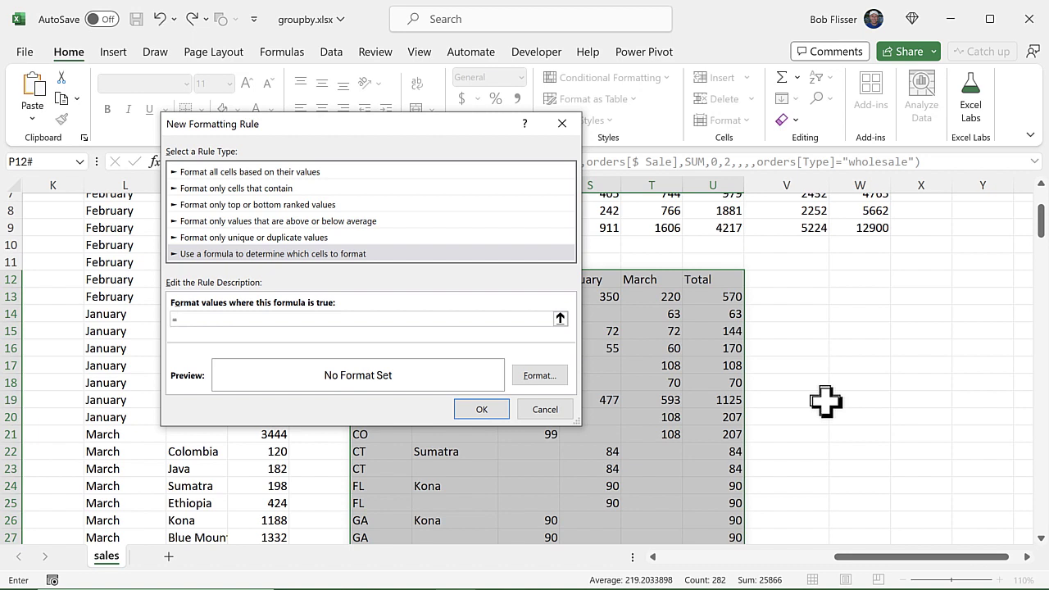
text($q12)
text(="")
Step: Set the rule's font format to bold with a light gold theme color
click(539, 375)
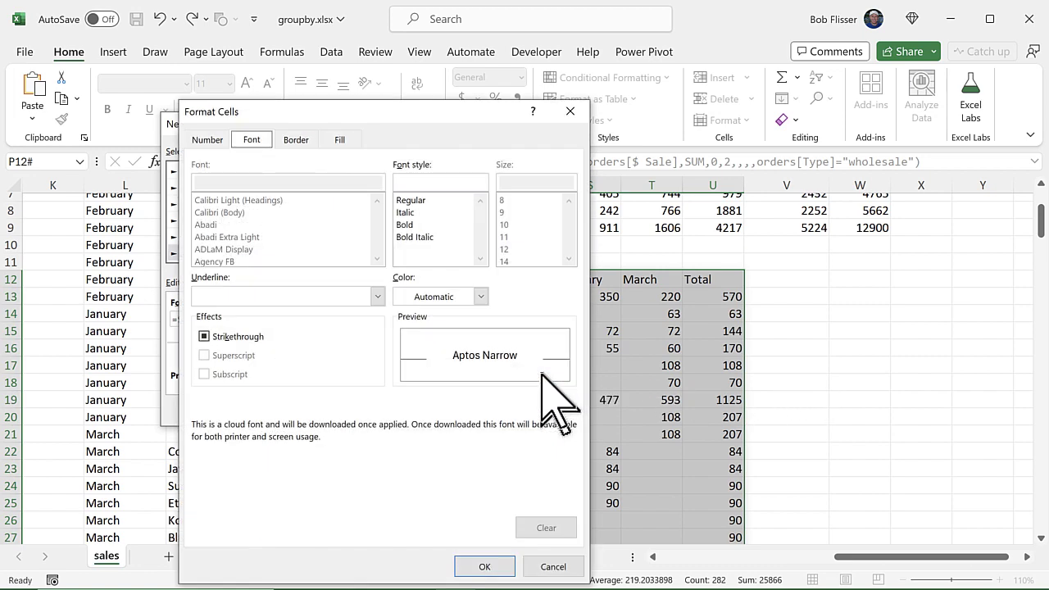
click(410, 224)
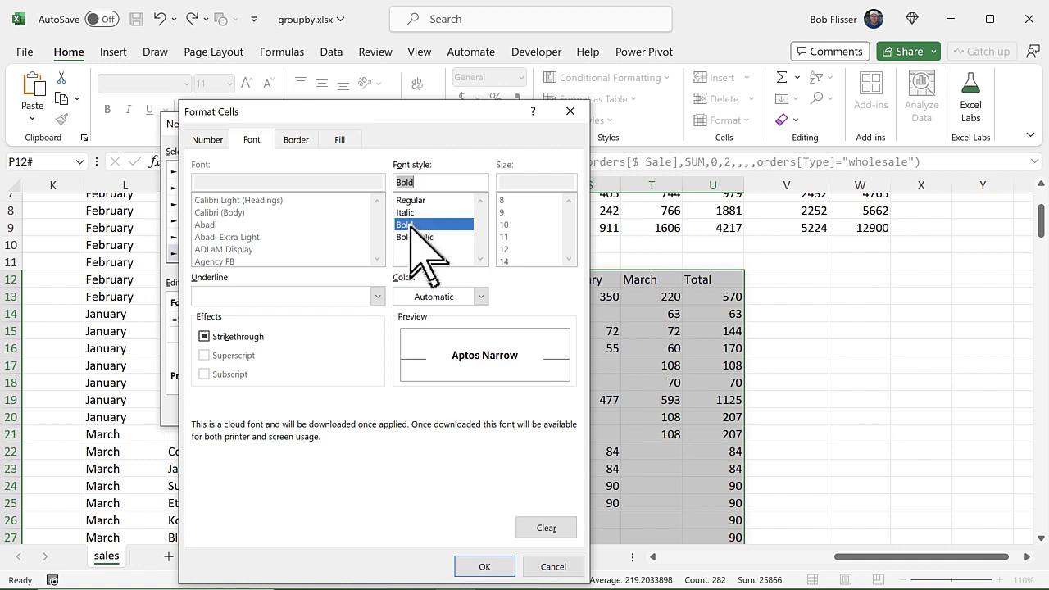
click(481, 297)
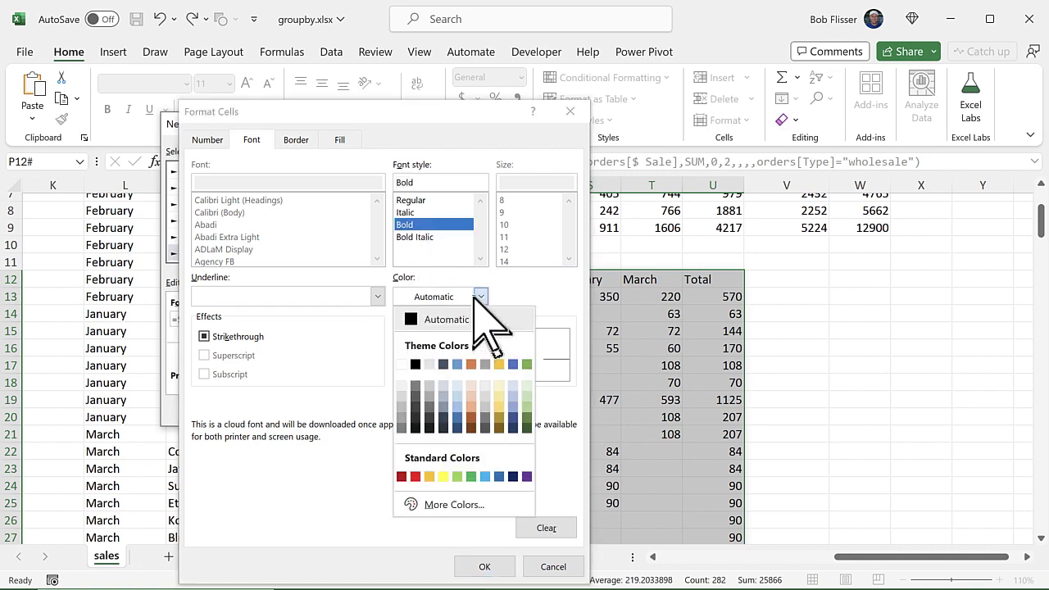
click(498, 408)
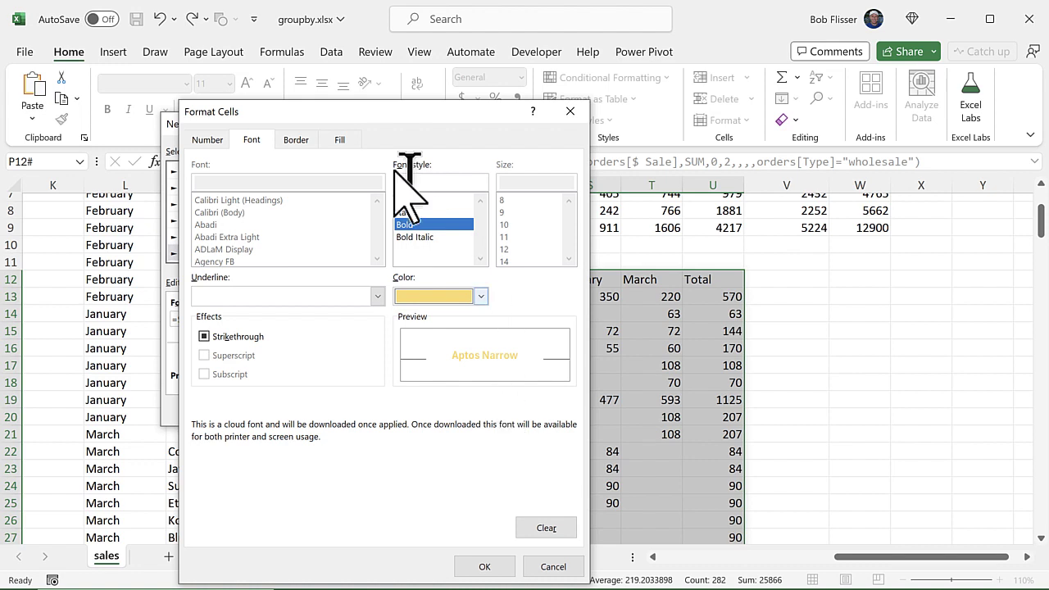
Step: Give the rule a dark orange background fill and apply it to the P12 results
click(341, 140)
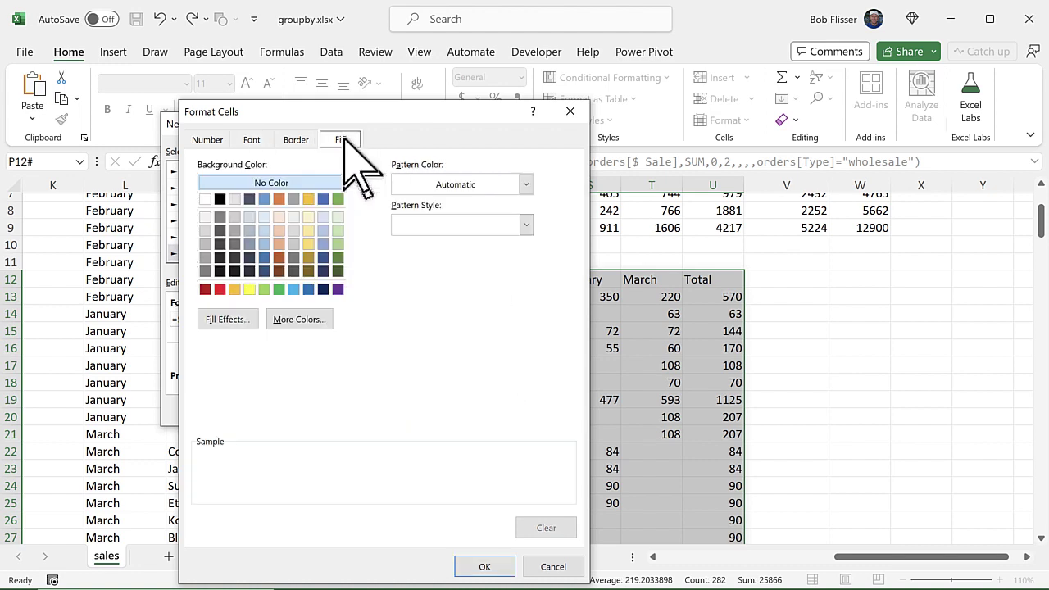
click(279, 258)
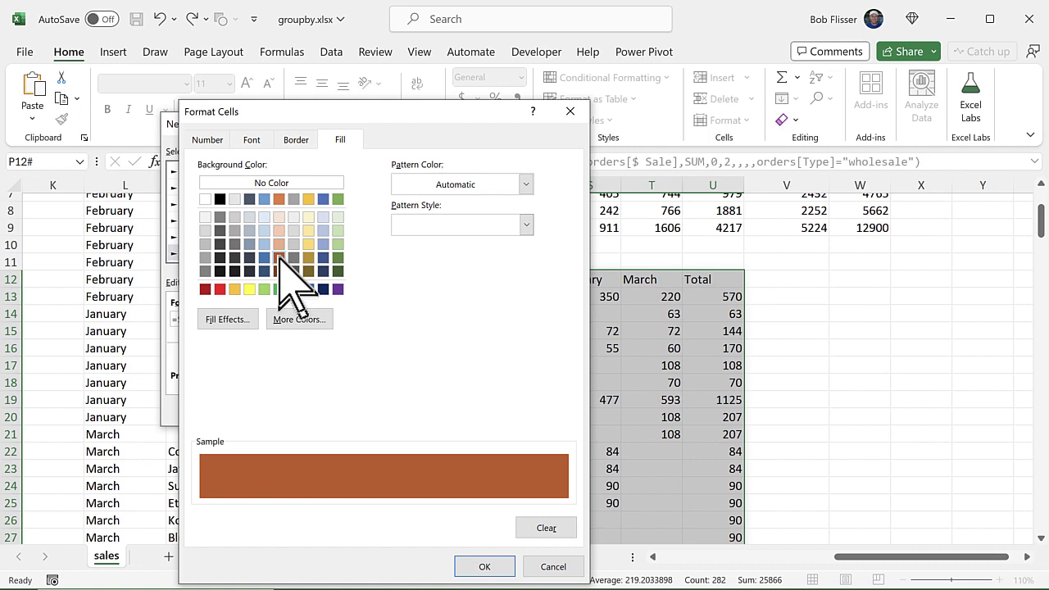
click(488, 567)
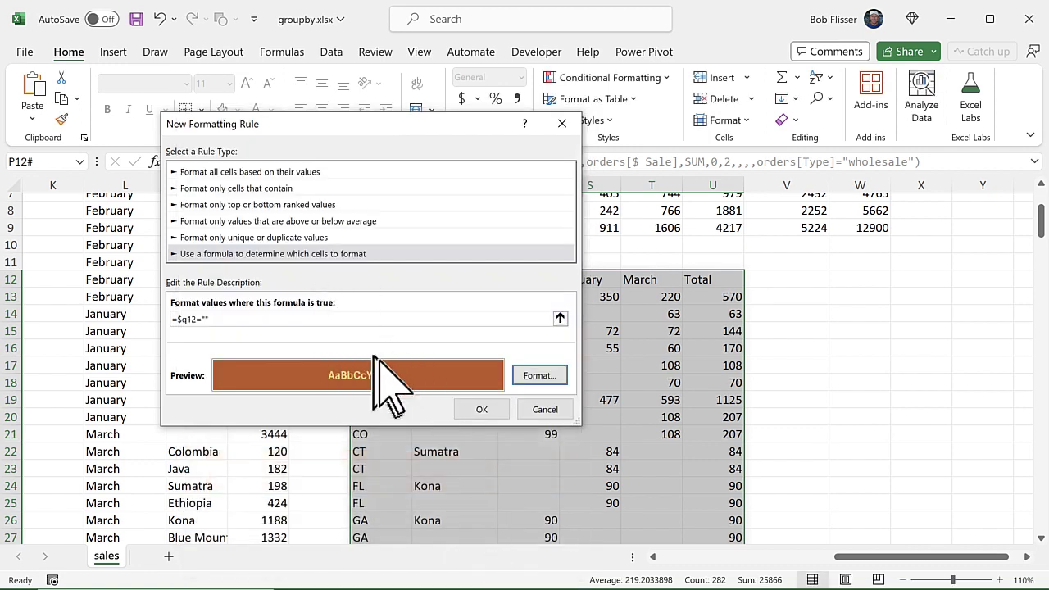
click(482, 409)
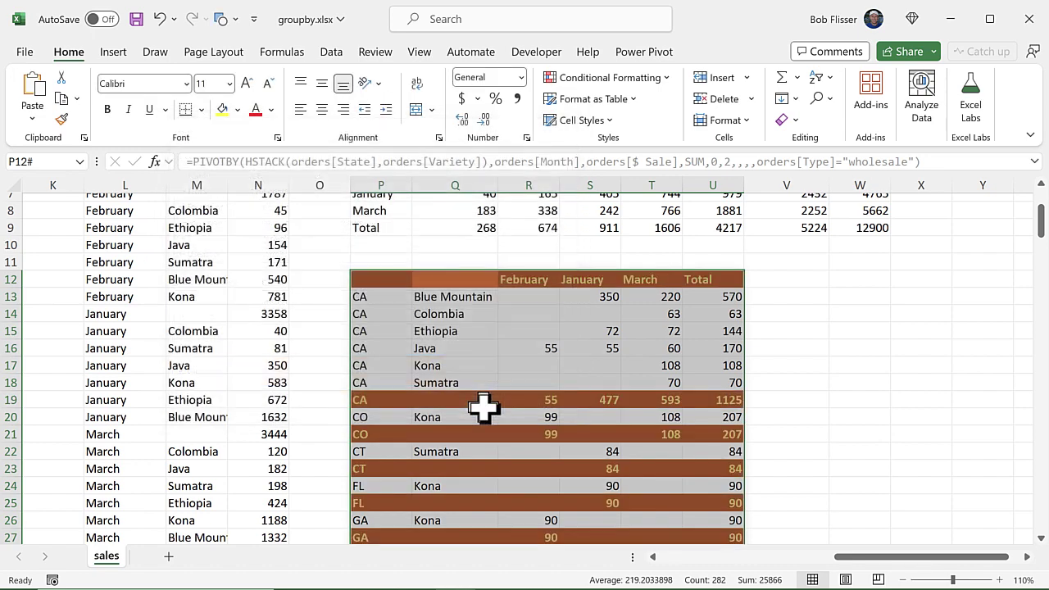
Step: Deselect the results and examine the heading, state subtotal and Grand Total row formatting down the P12 PIVOTBY output
click(625, 333)
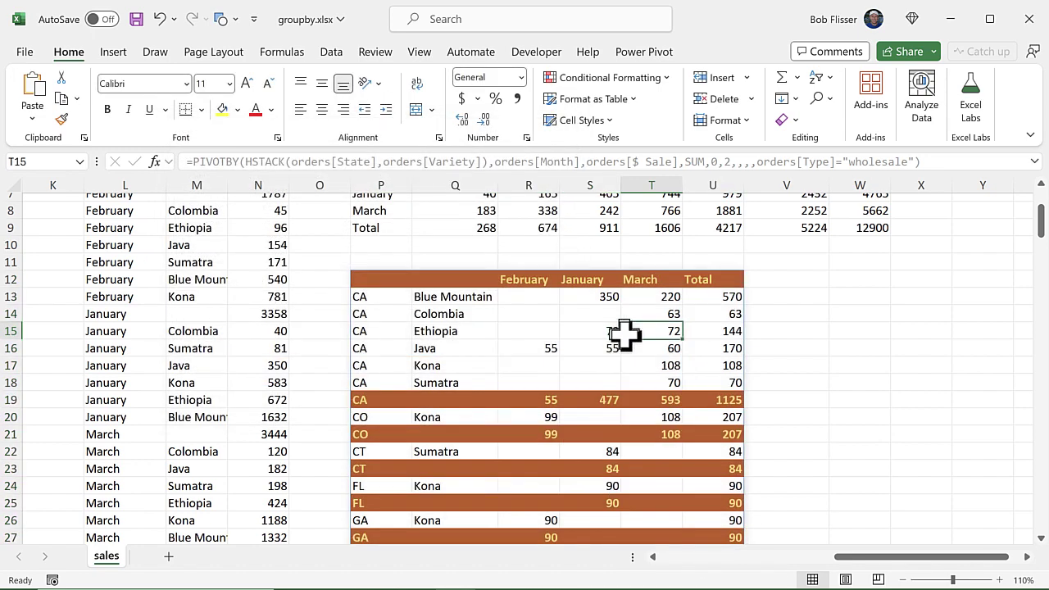
scroll(845, 405, down, 1)
scroll(847, 410, down, 1)
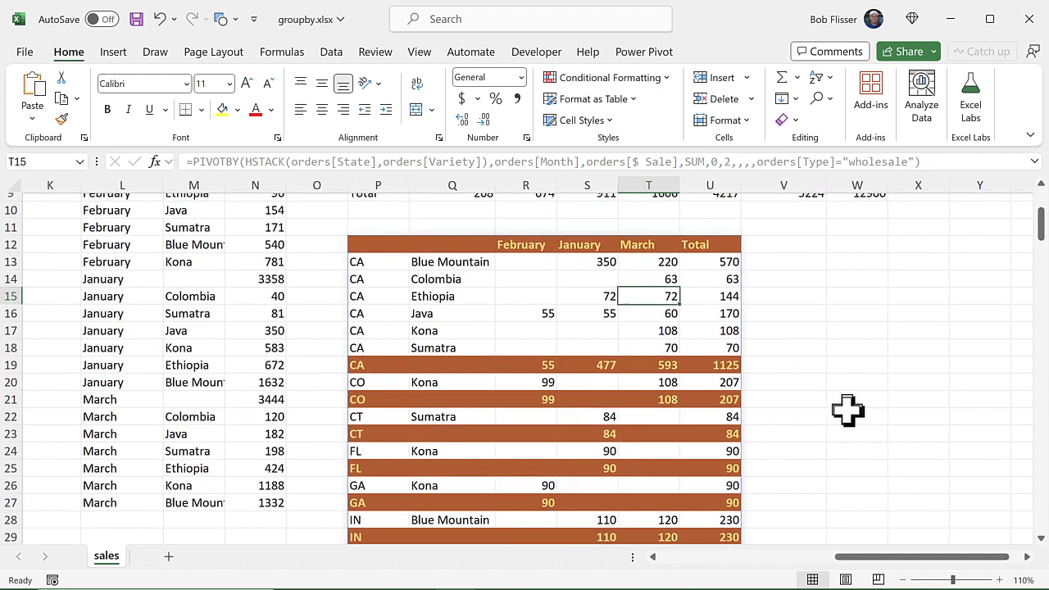
drag(1042, 221, 1043, 254)
mouse_move(1046, 291)
mouse_down()
mouse_move(1046, 320)
mouse_move(1045, 276)
mouse_up()
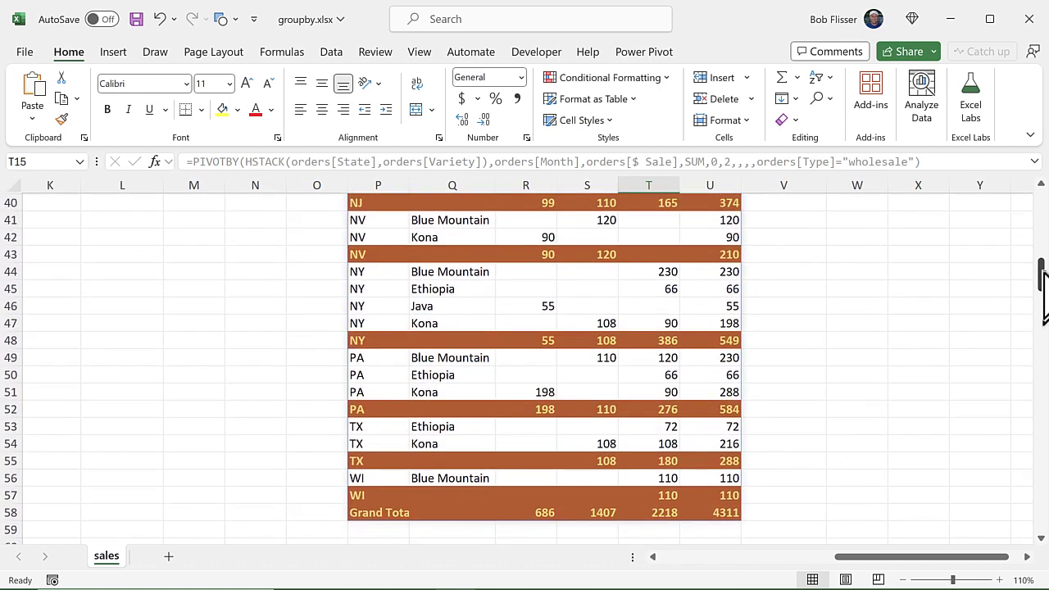